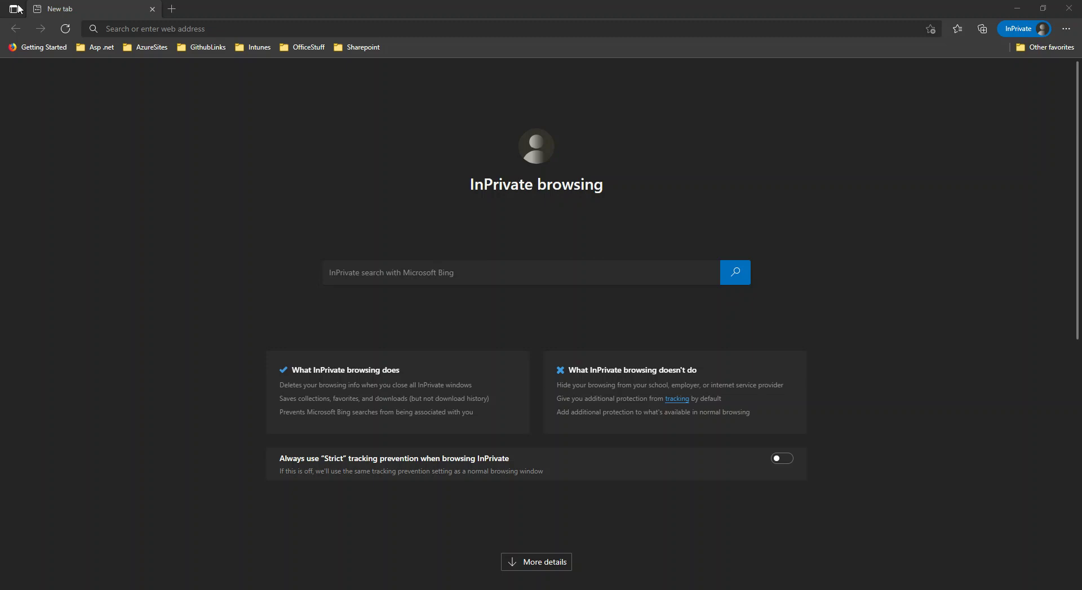
- Open admin.microsoft.com in the private browser window
left_click(362, 29)
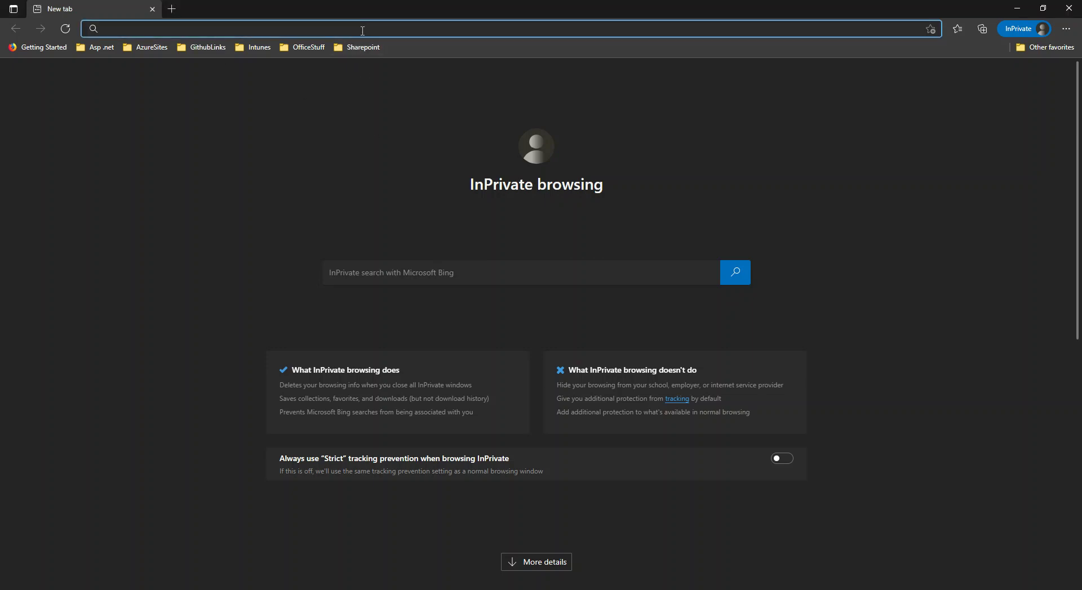
type("admin.microsoft.com")
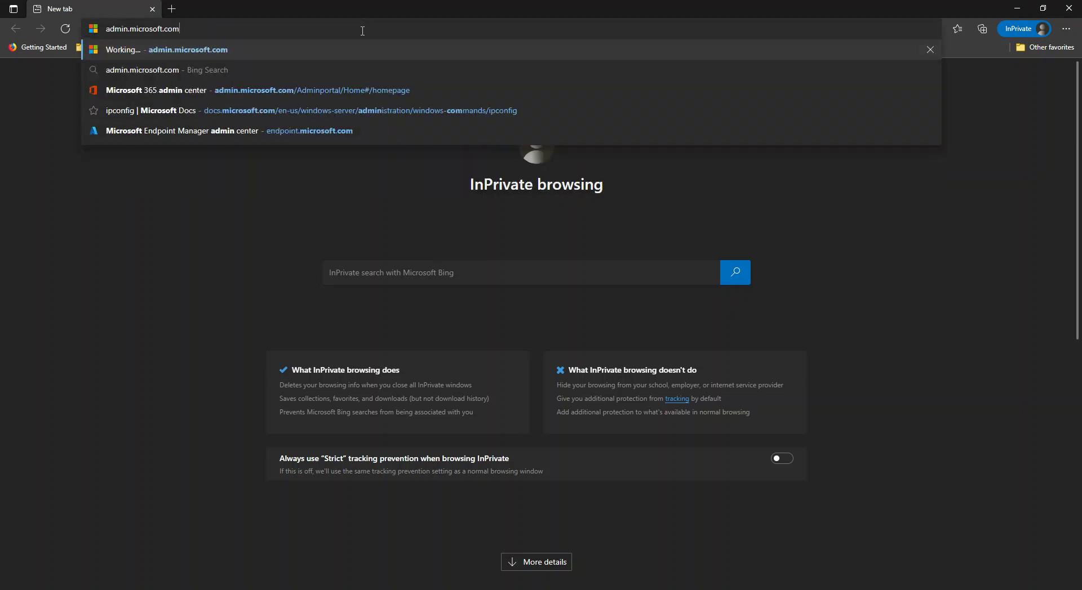
key("Return")
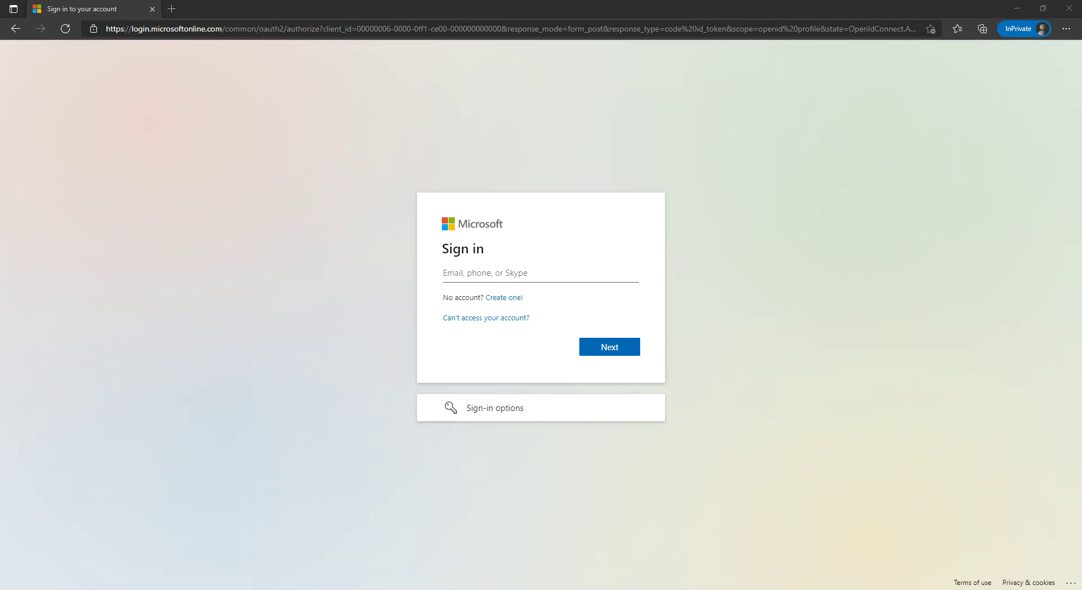
- Sign in to Microsoft with the admin account's email and password, and choose to stay signed in
left_click(477, 274)
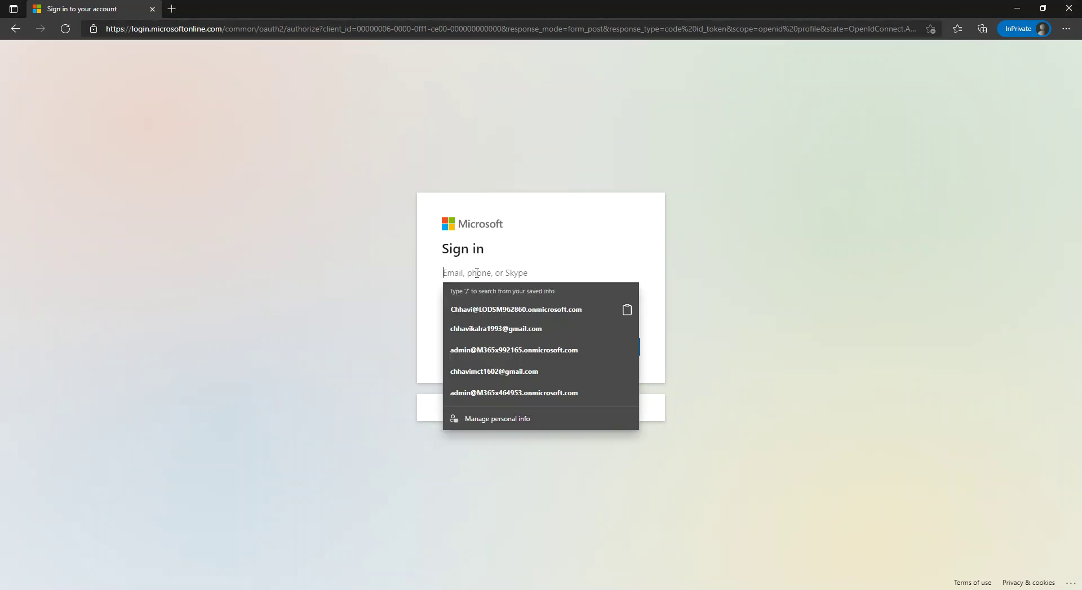
left_click(516, 309)
left_click(617, 354)
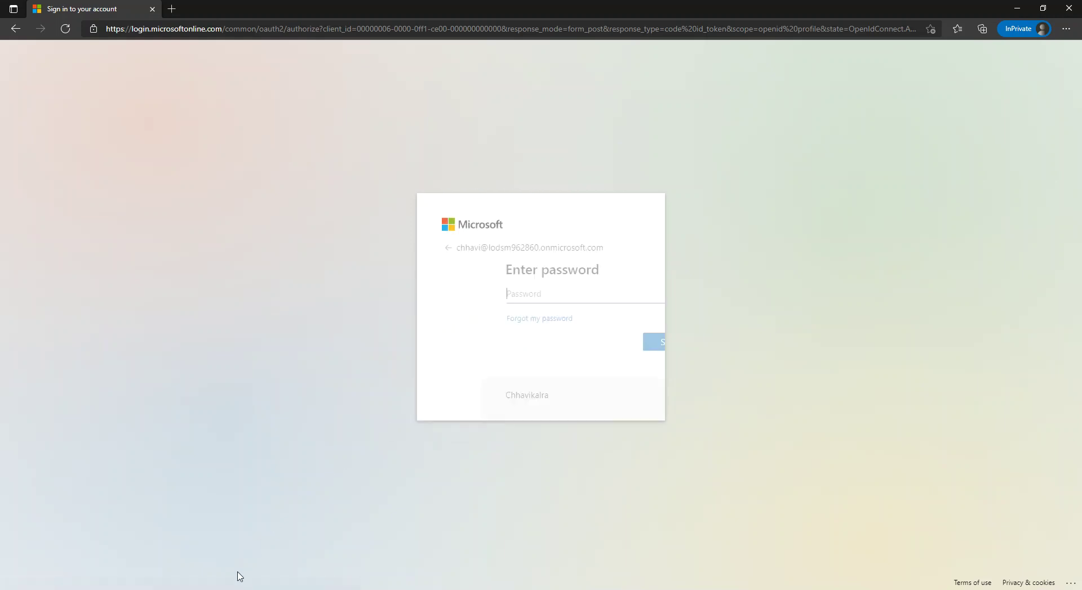
left_click(218, 589)
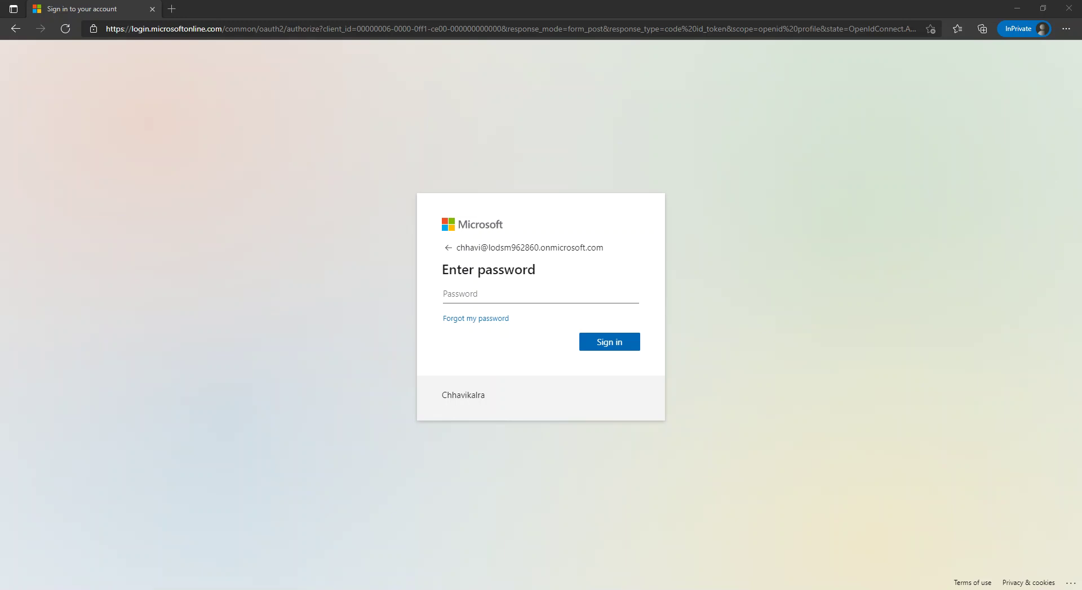
left_click(468, 289)
type("**********")
left_click(605, 343)
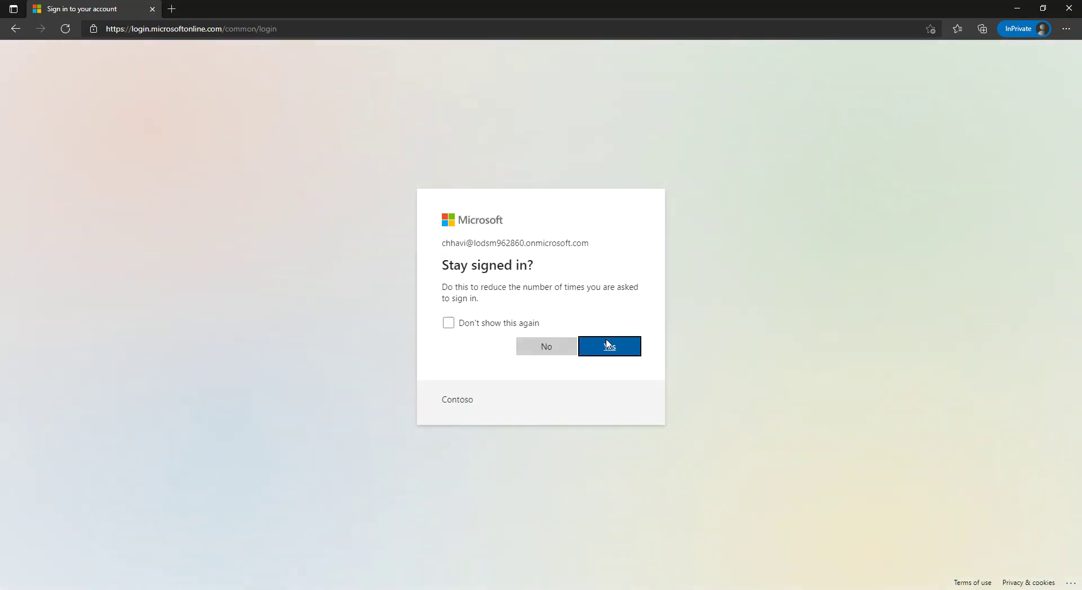
left_click(609, 348)
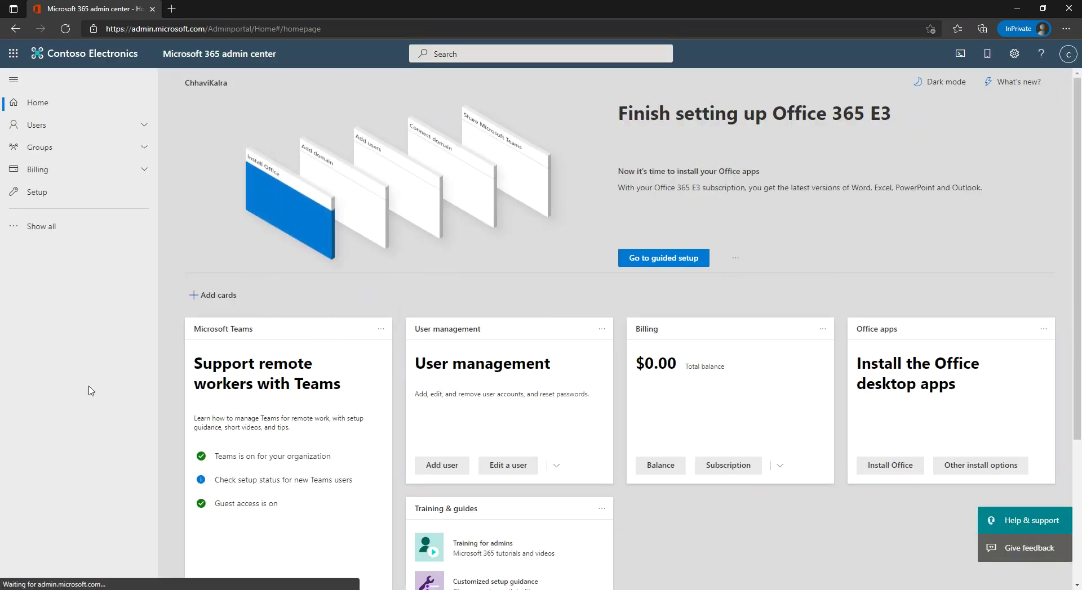
- Show all admin center sections and open the Domains page in Settings
left_click(59, 227)
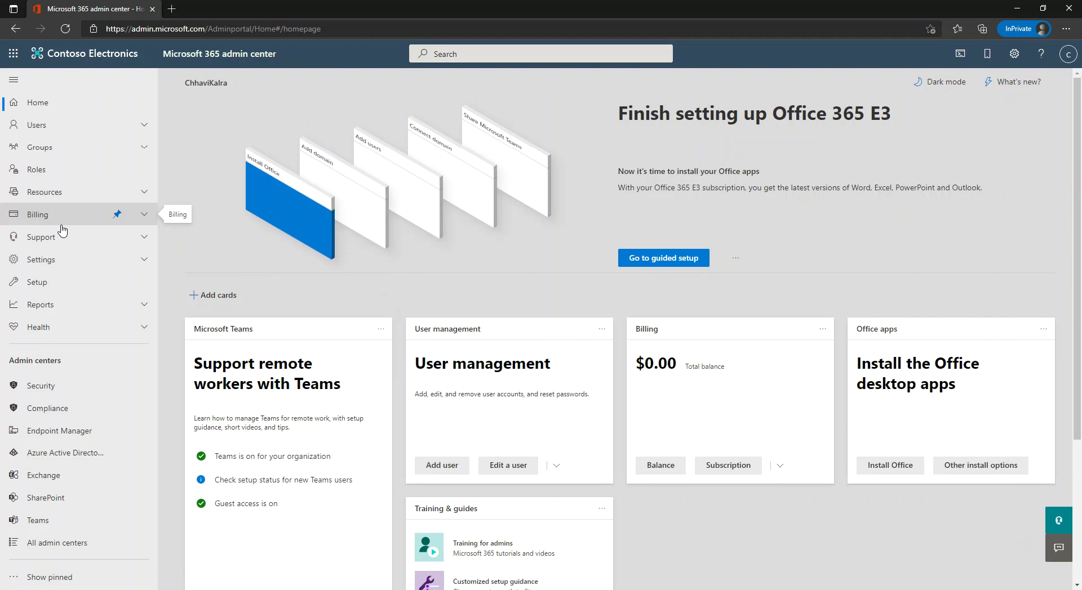
left_click(53, 259)
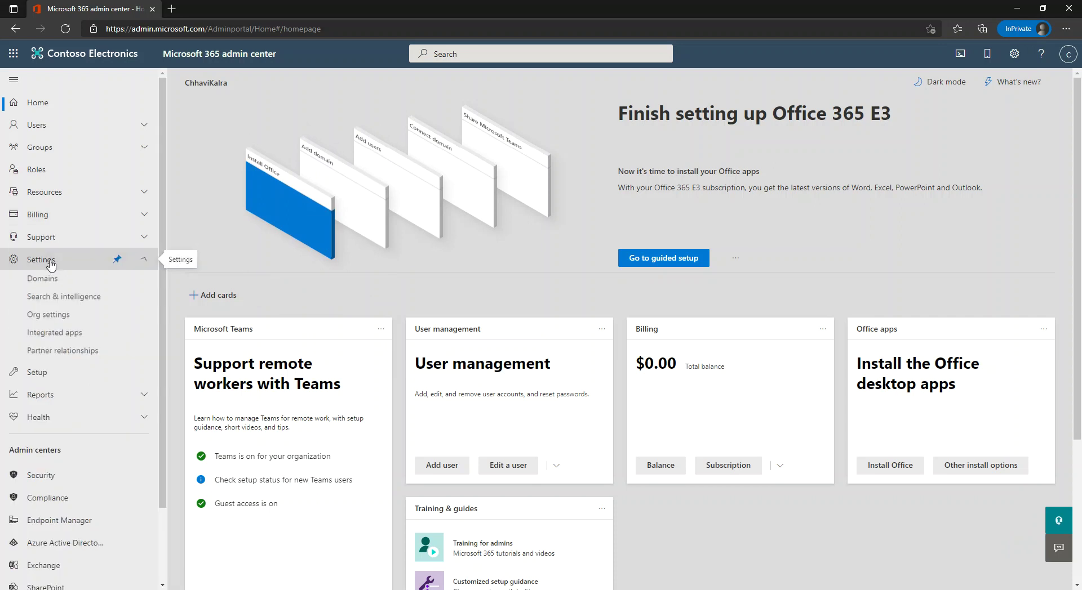
left_click(51, 284)
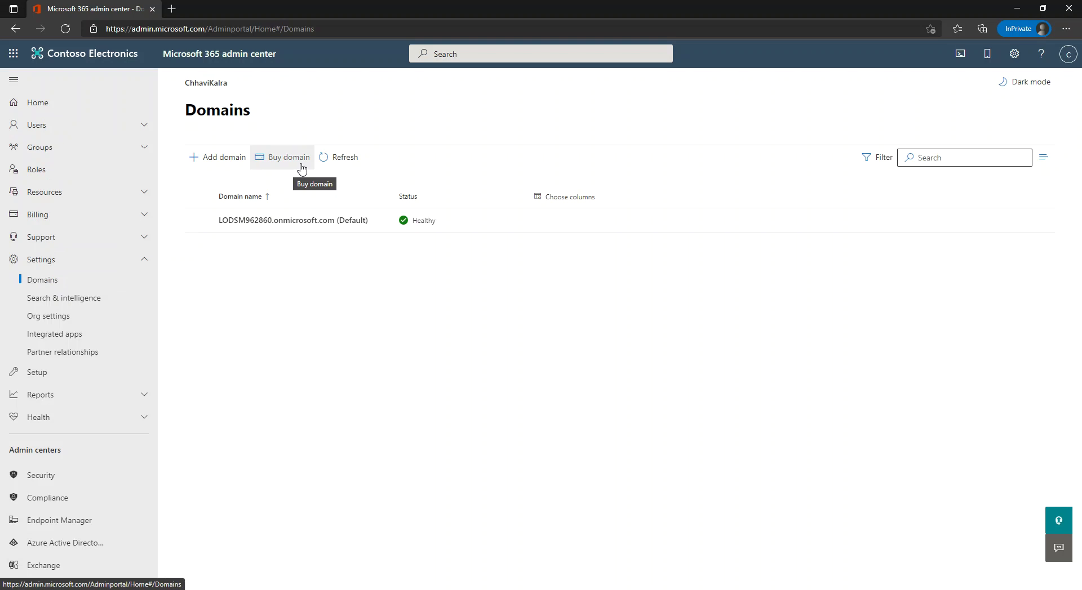
- Start adding the domain chhavik.co and show the additional domain verification options
left_click(214, 163)
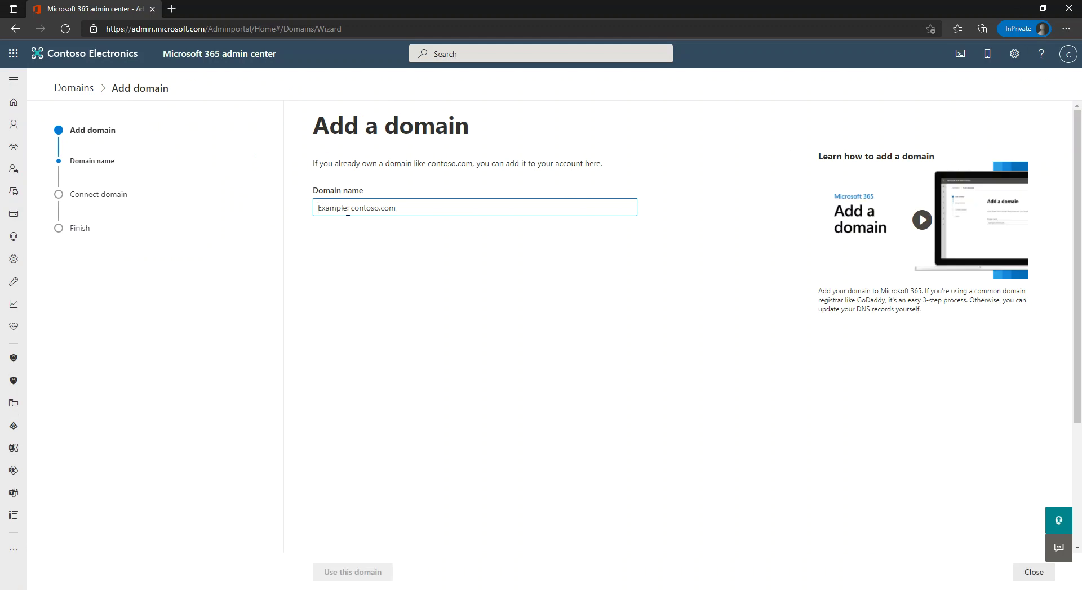
type("chhav")
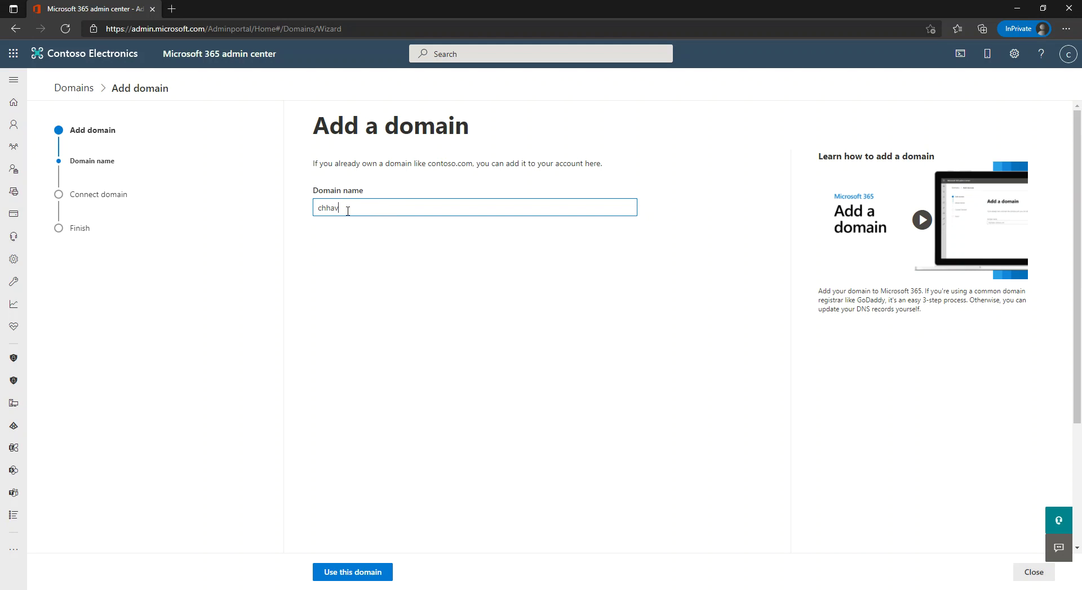
type("ik.co")
left_click(354, 573)
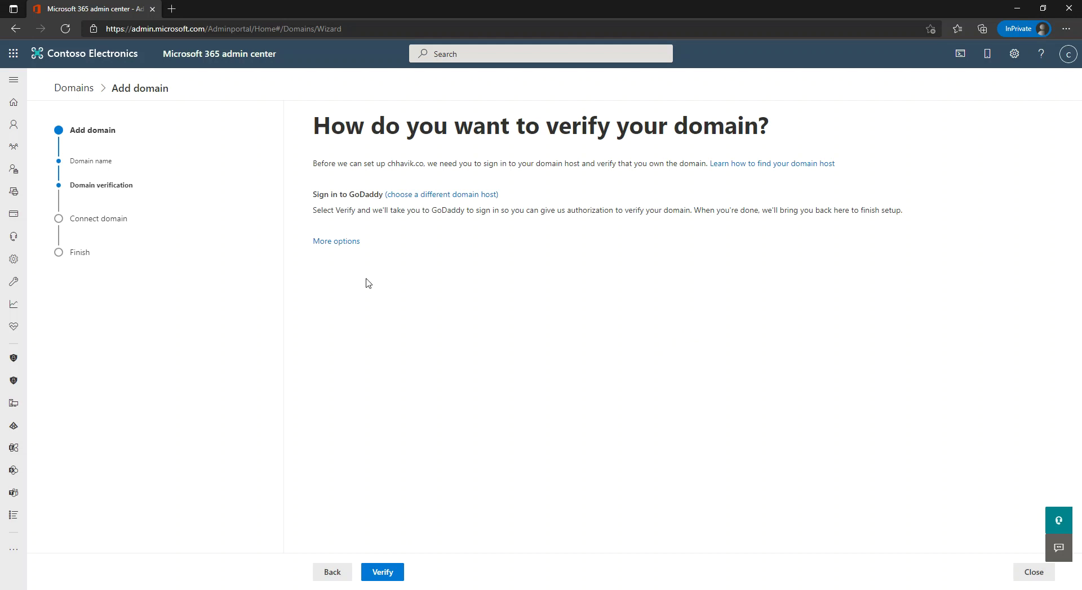
left_click(350, 242)
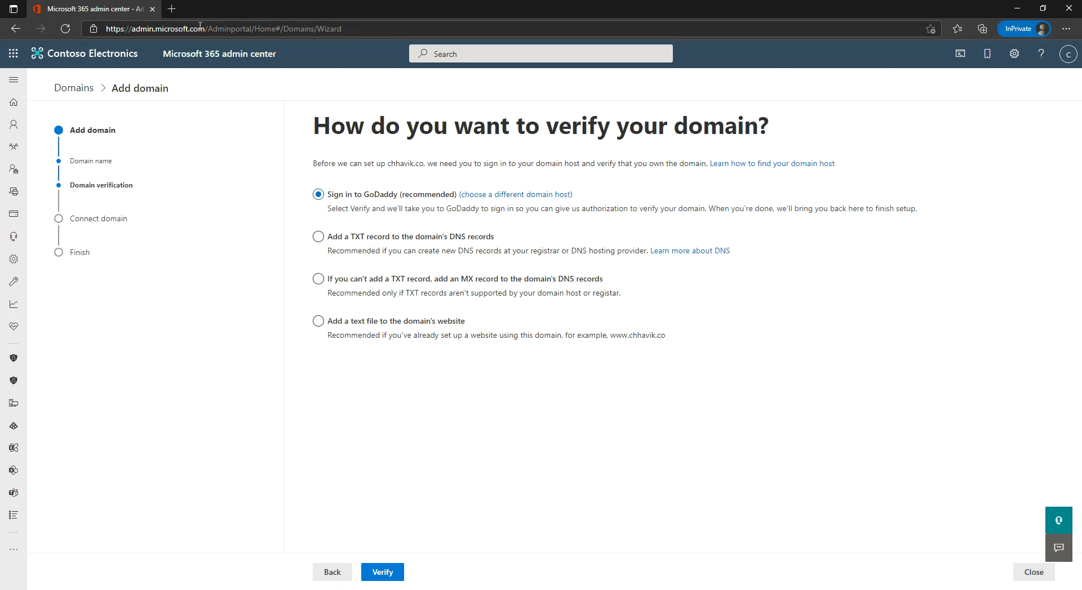
- Open godaddy.com in a new tab and go to its sign-in page for registered users
left_click(171, 8)
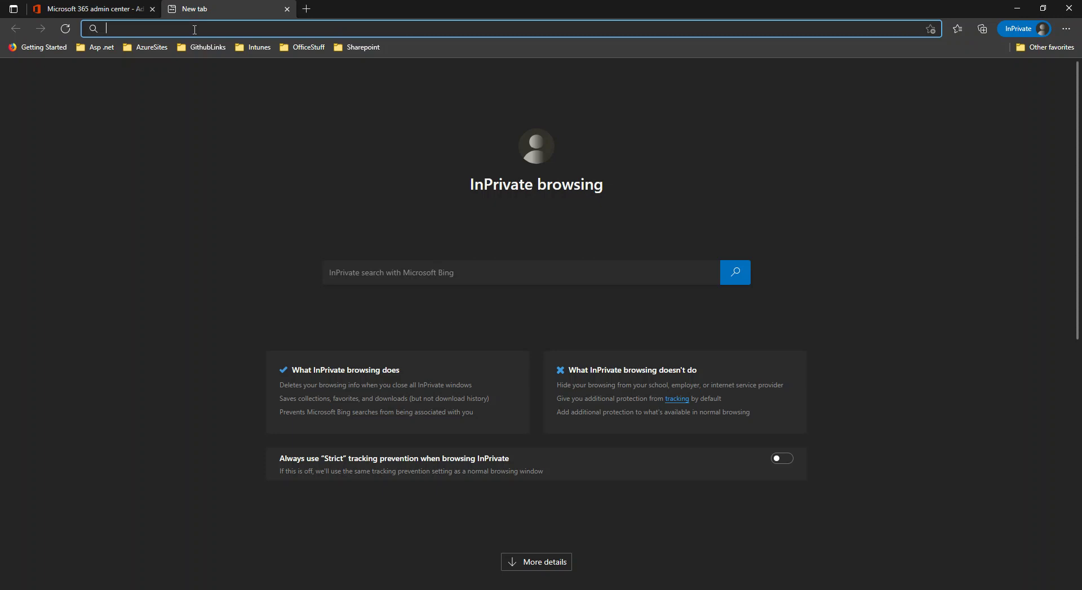
type("god")
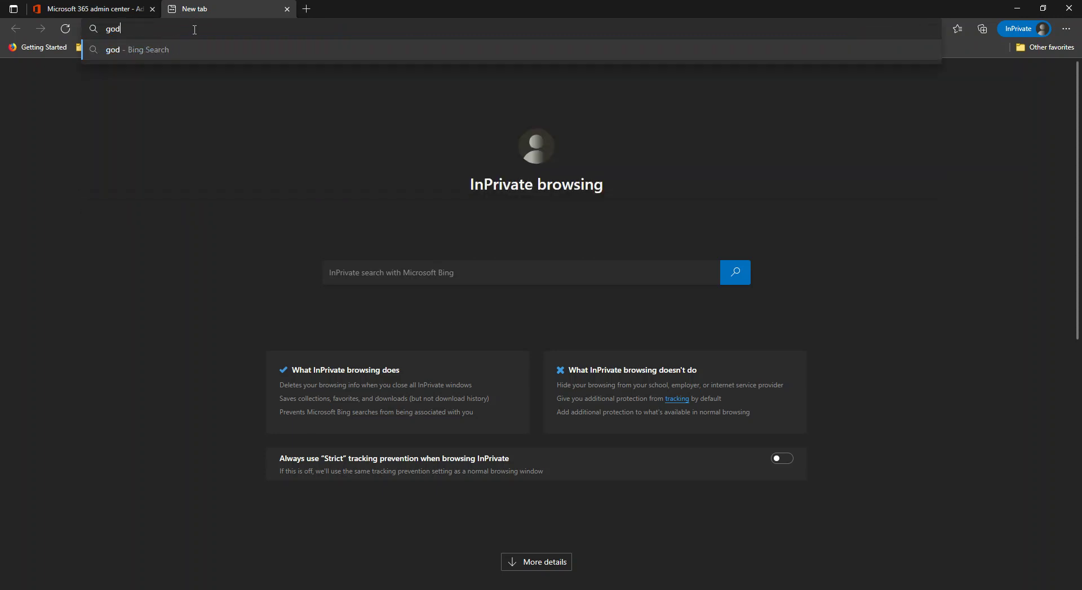
type("daddy.com")
key("Return")
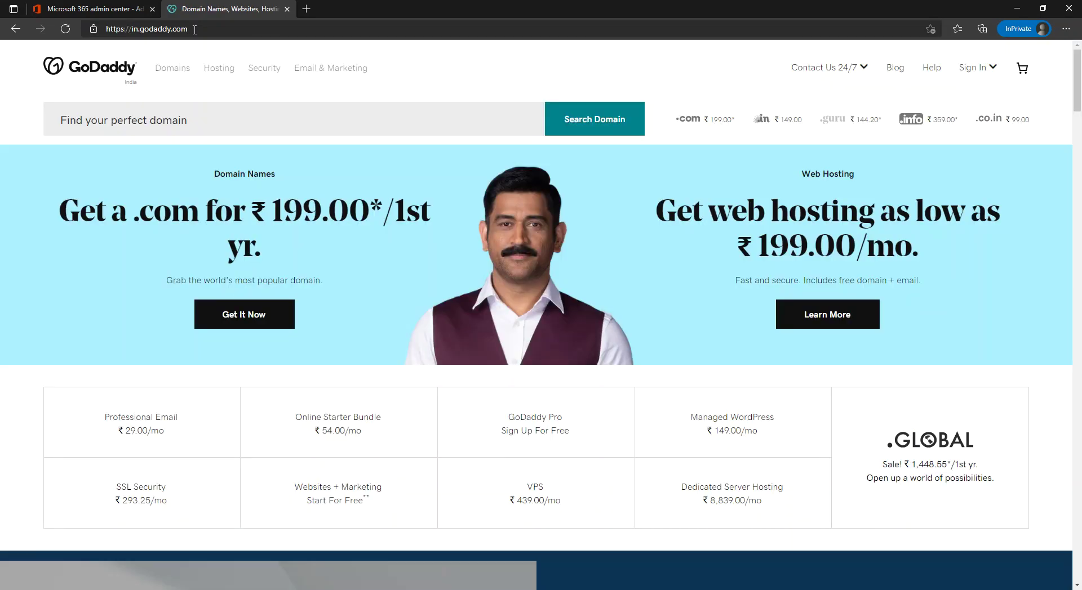
left_click(976, 68)
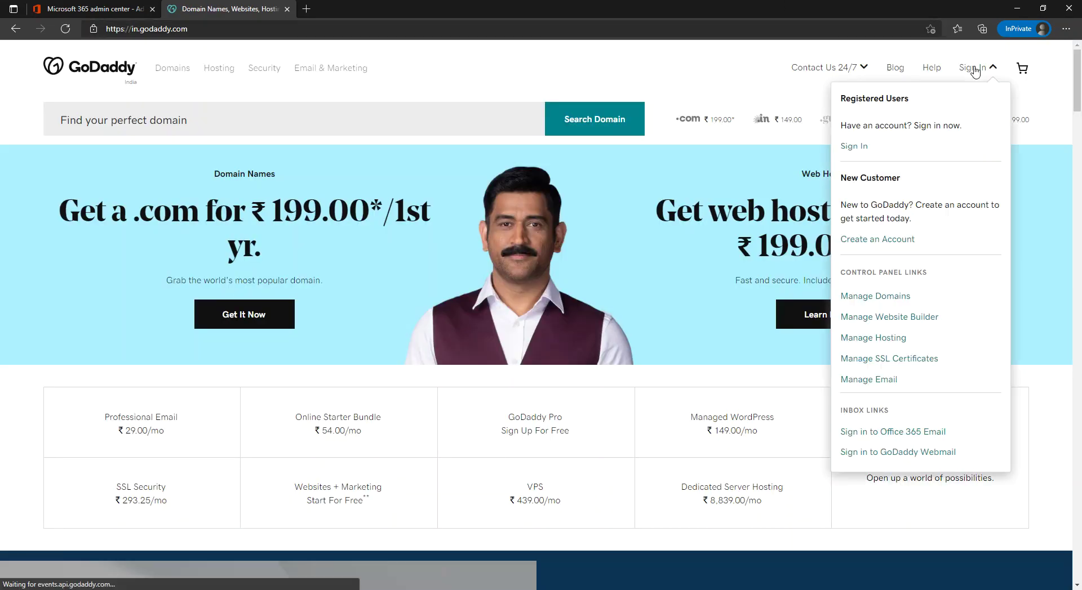
left_click(859, 147)
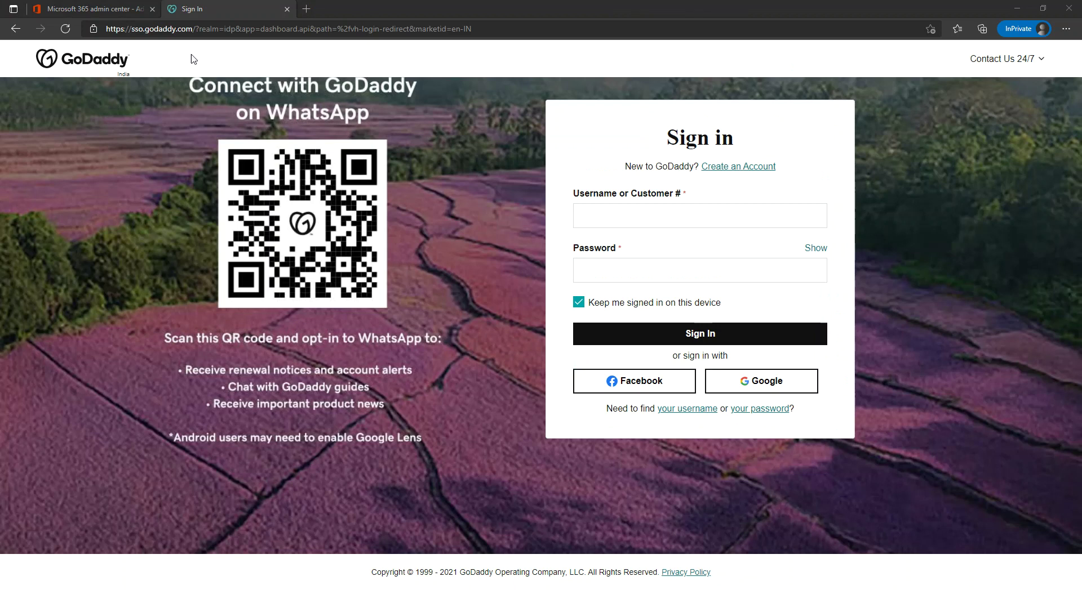
- Sign in to GoDaddy through Google with the account's email and password
left_click(744, 382)
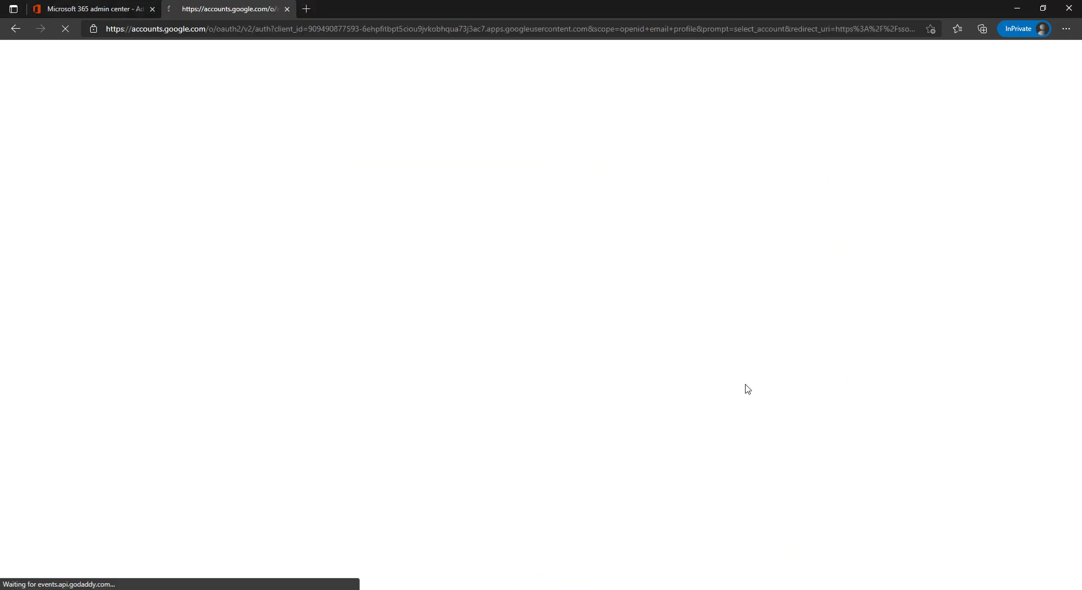
left_click(569, 300)
key("ctrl+v")
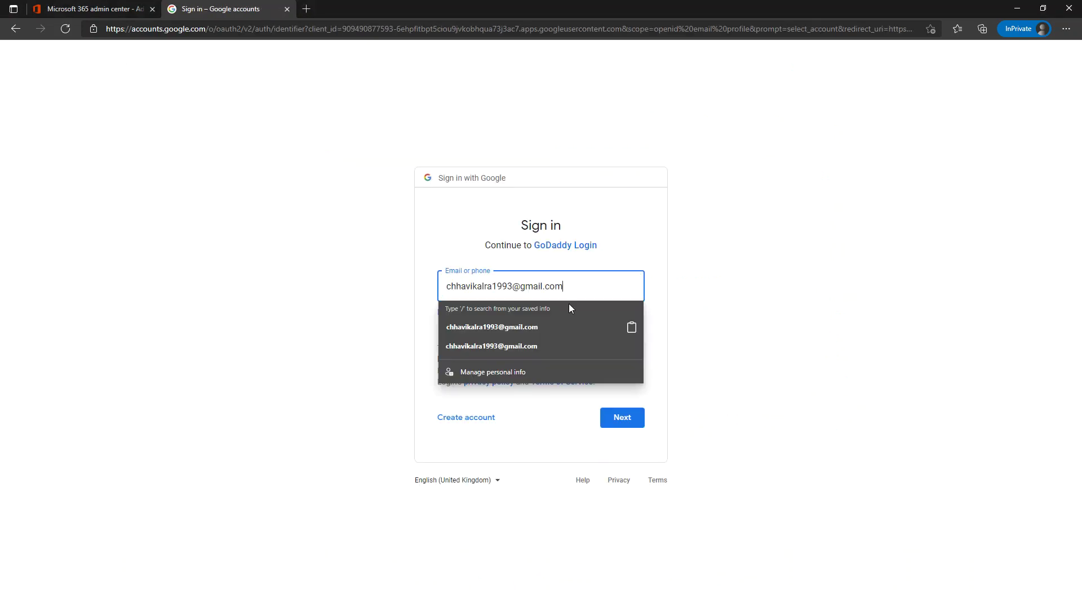
left_click(620, 422)
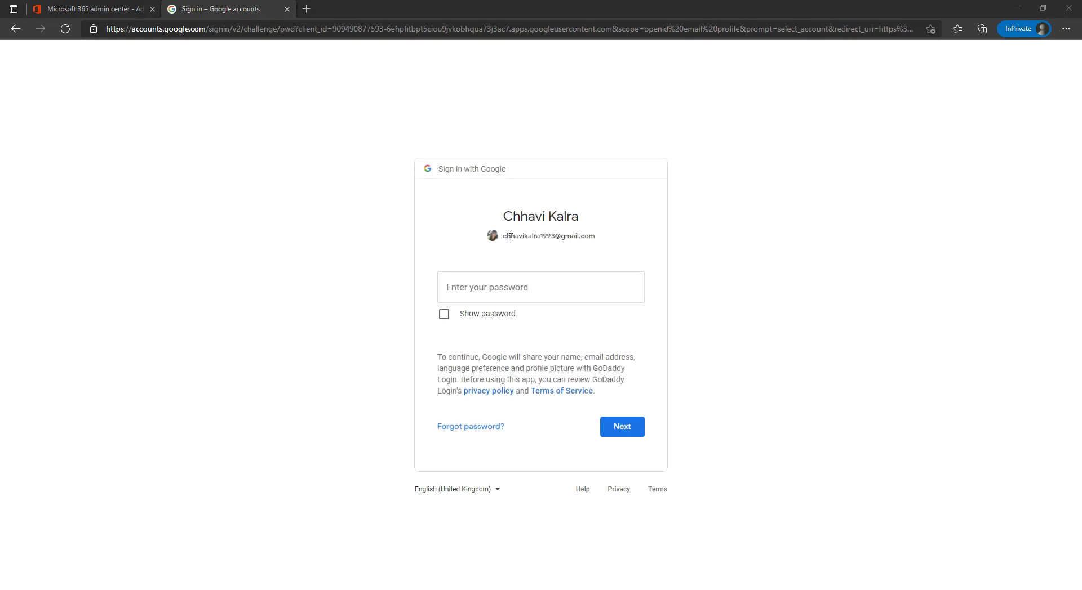
left_click(529, 283)
key("ctrl+v")
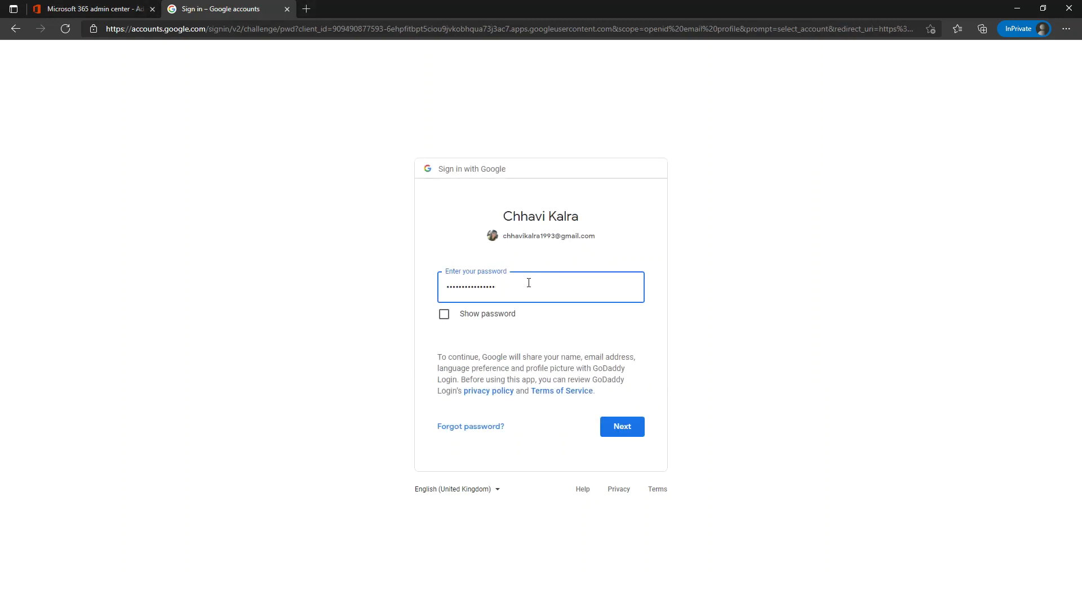
left_click(623, 427)
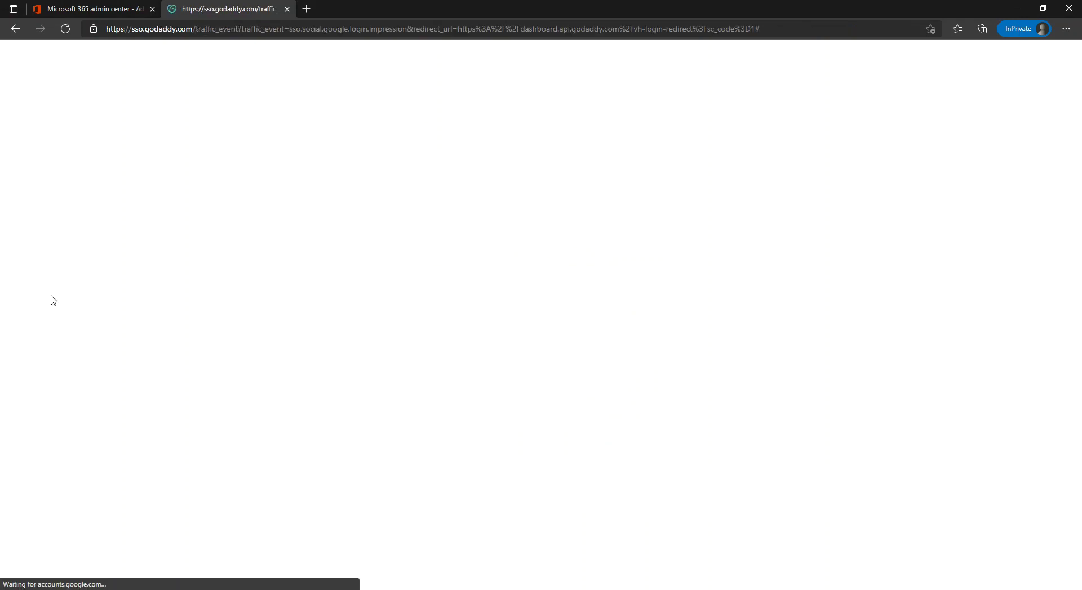
- Return to the Microsoft 365 admin center and choose to verify the domain by adding a TXT record to its DNS records
left_click(120, 10)
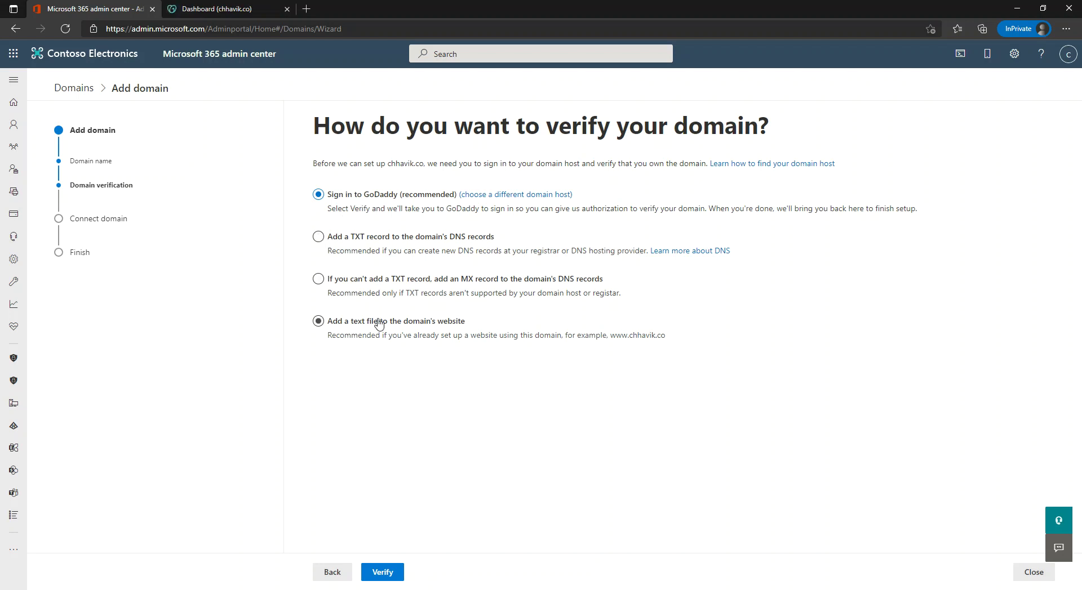
left_click(319, 238)
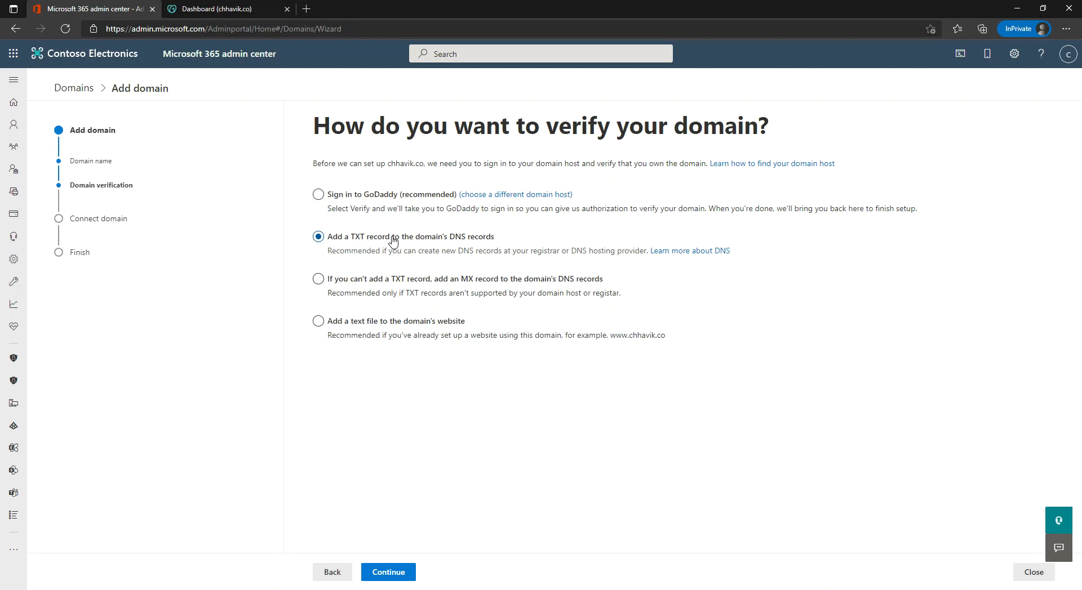
left_click(388, 573)
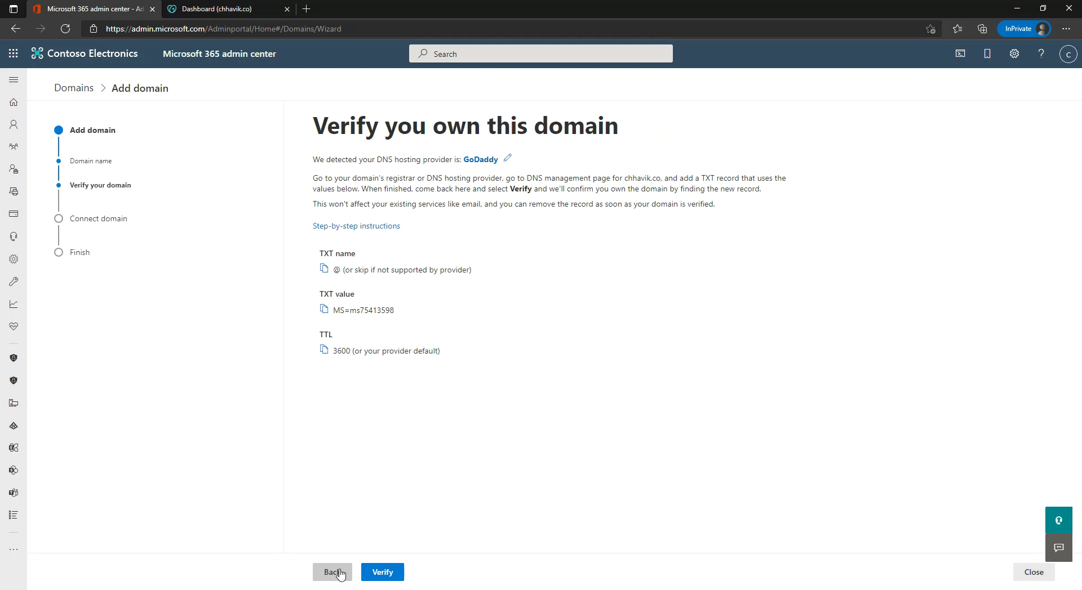
left_click(340, 573)
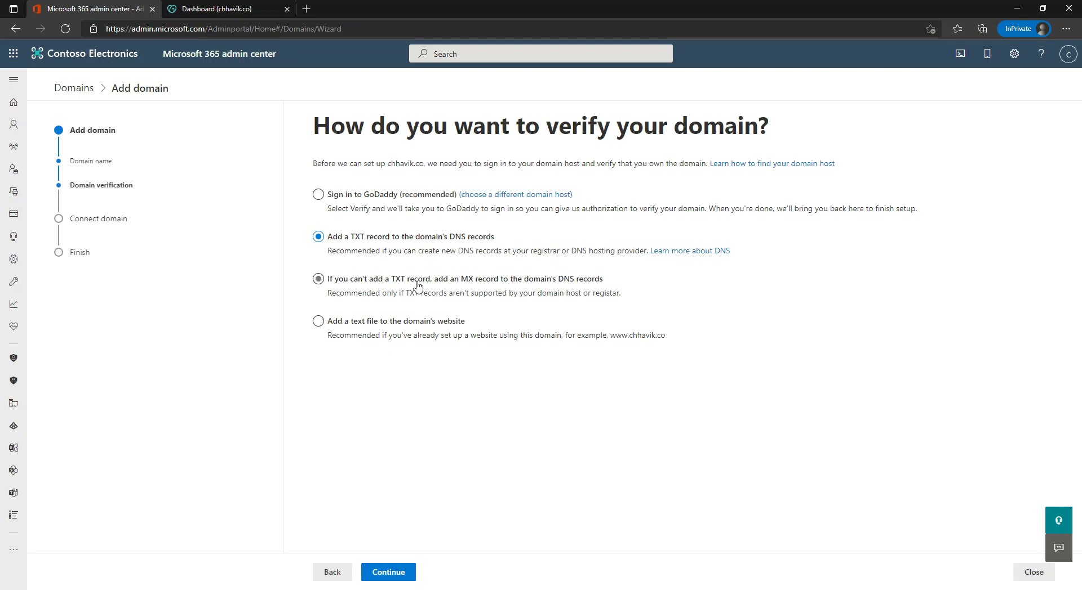
left_click(432, 287)
left_click(361, 242)
left_click(390, 572)
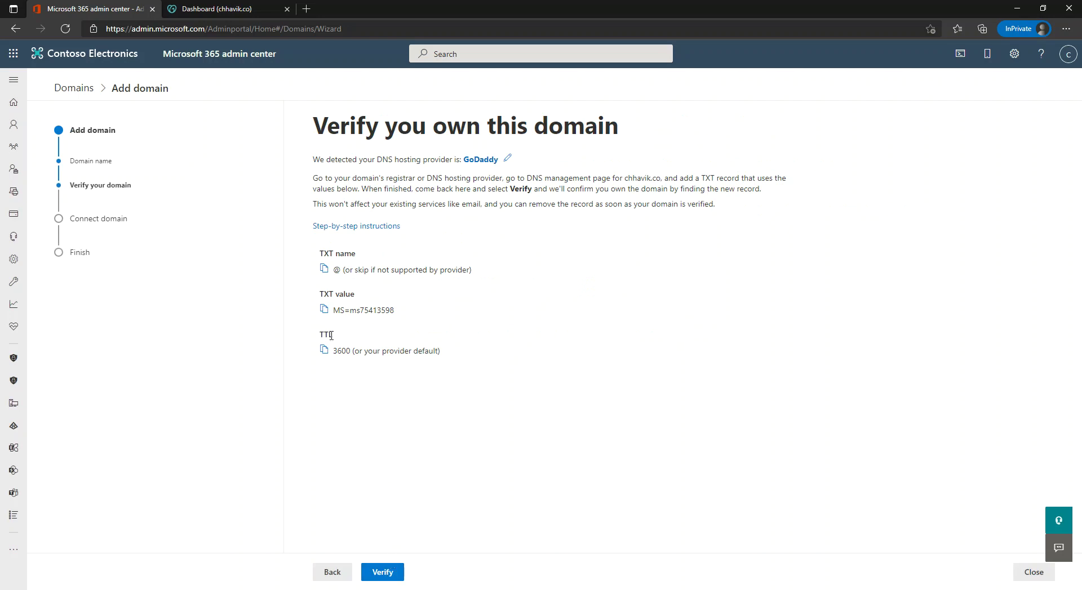
- Copy the TXT value provided for verifying the domain
left_click_drag(335, 311, 397, 316)
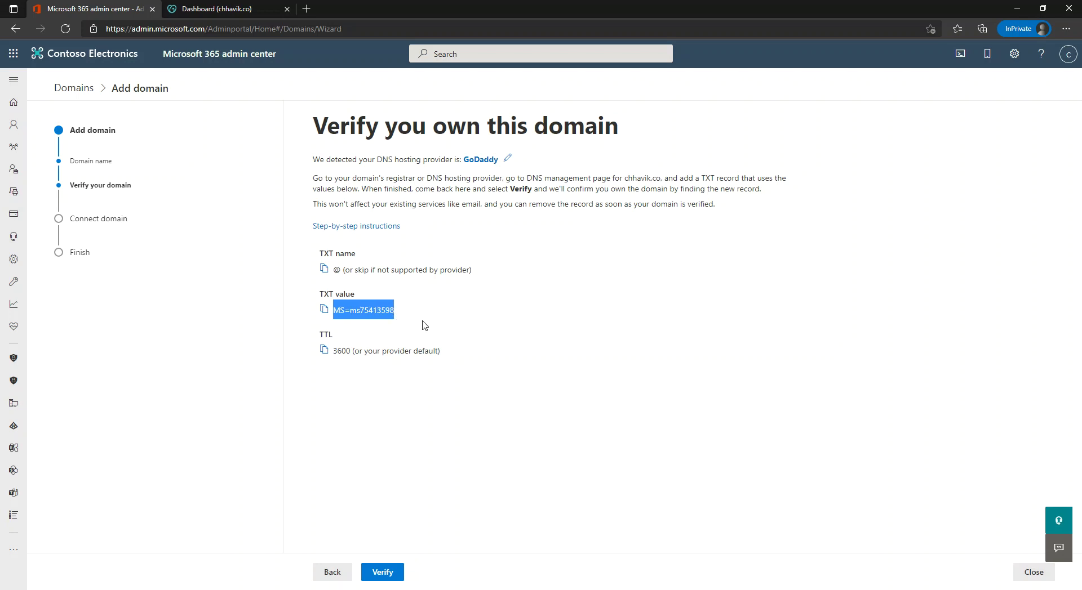
left_click(324, 312)
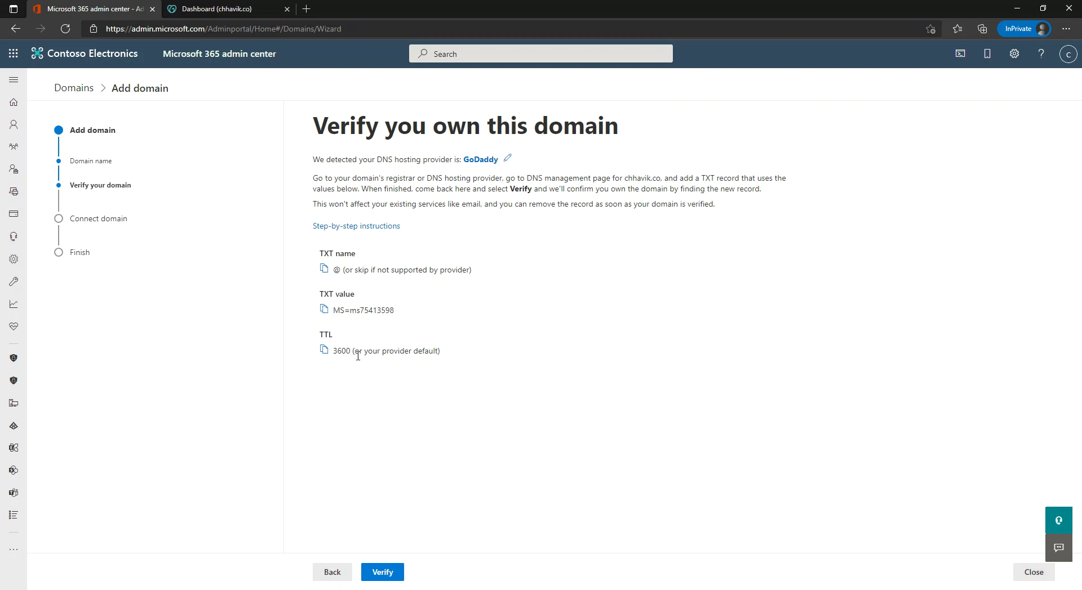
- Switch to GoDaddy and open the DNS management page for the connected domain chhavik.co
left_click(240, 9)
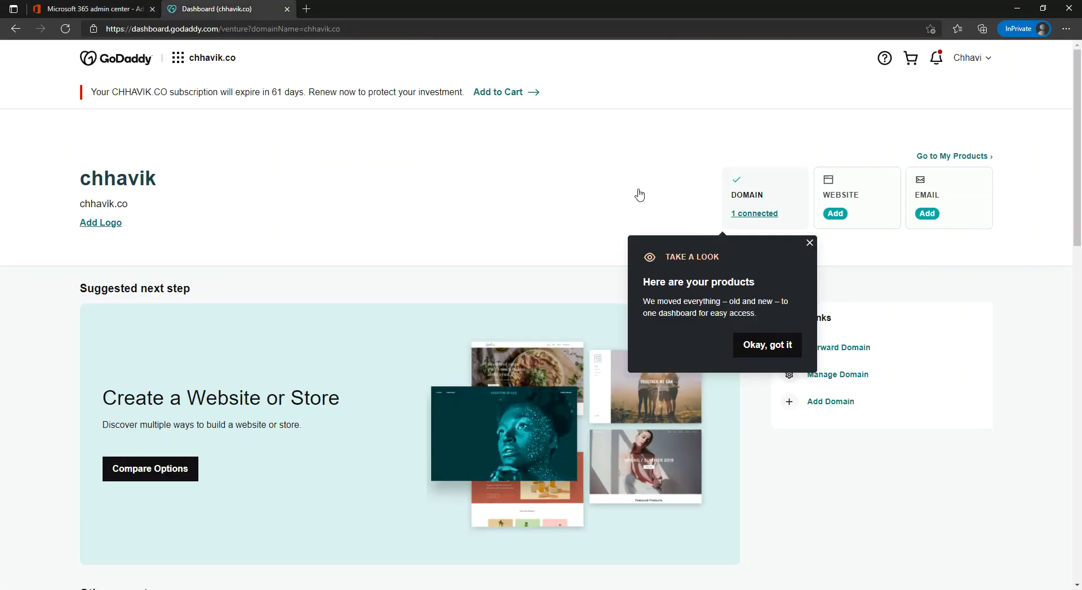
left_click(758, 214)
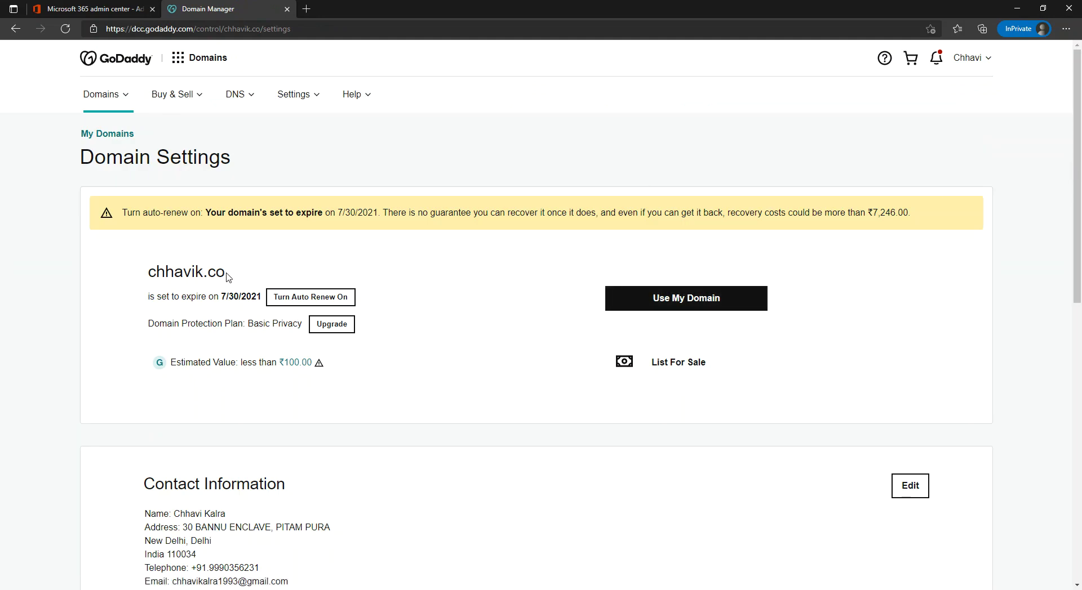
scroll(1078, 293, "down", 4)
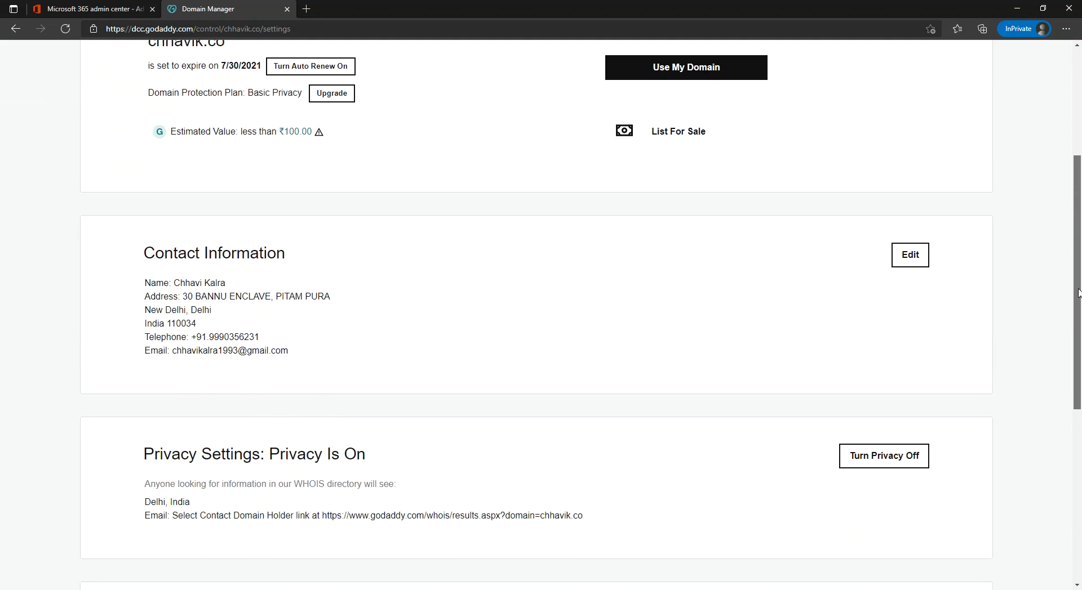
scroll(1078, 293, "down", 5)
left_click(630, 341)
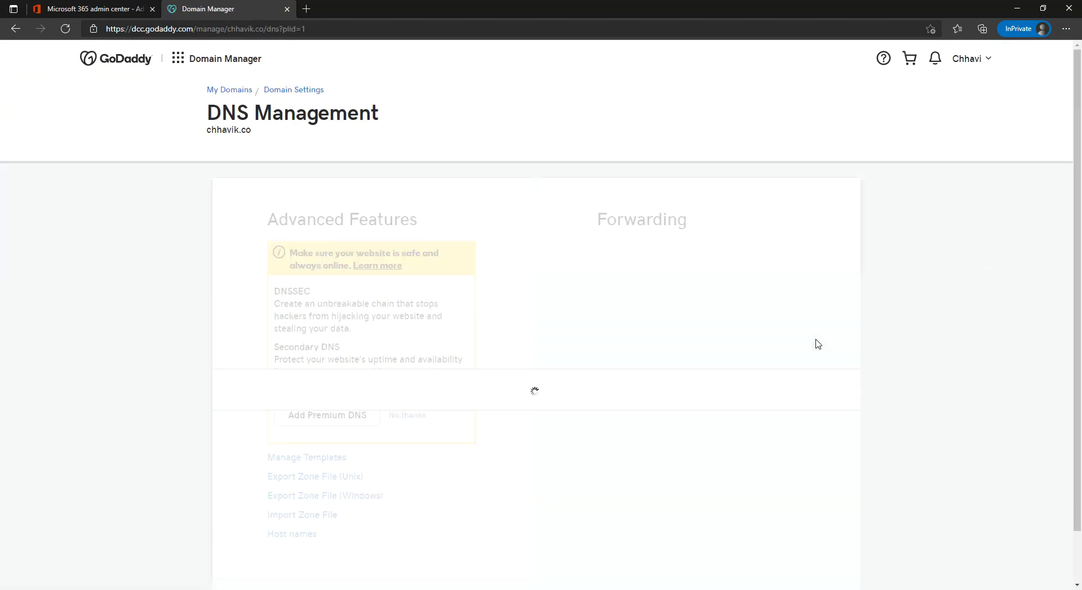
- Add a TXT record with host @, the copied domain verification value and a 1 Hour TTL, and save it
scroll(1076, 151, "down", 4)
left_click(794, 282)
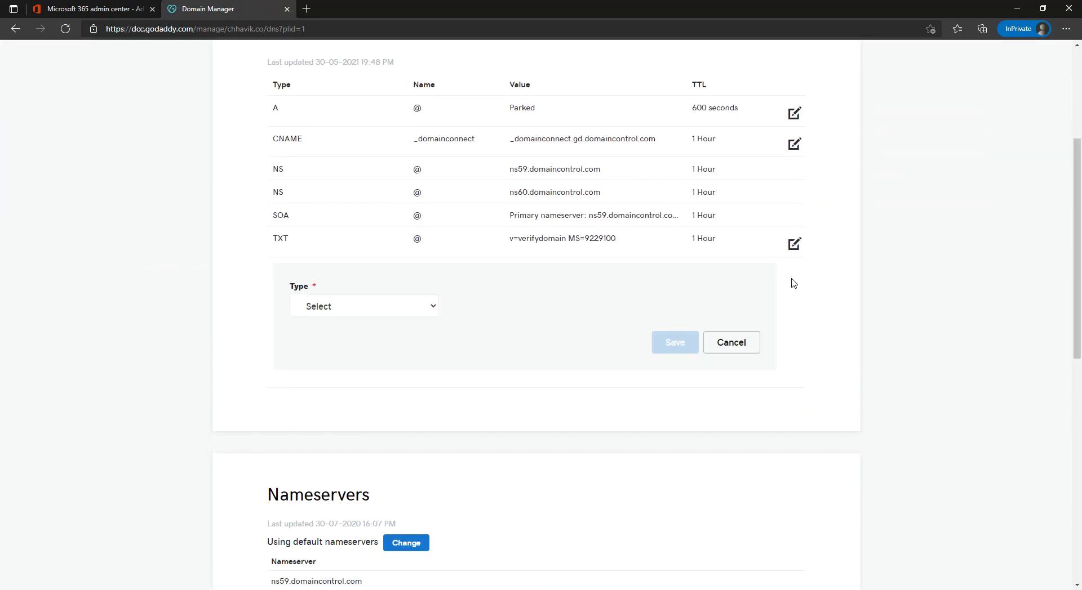
left_click(369, 313)
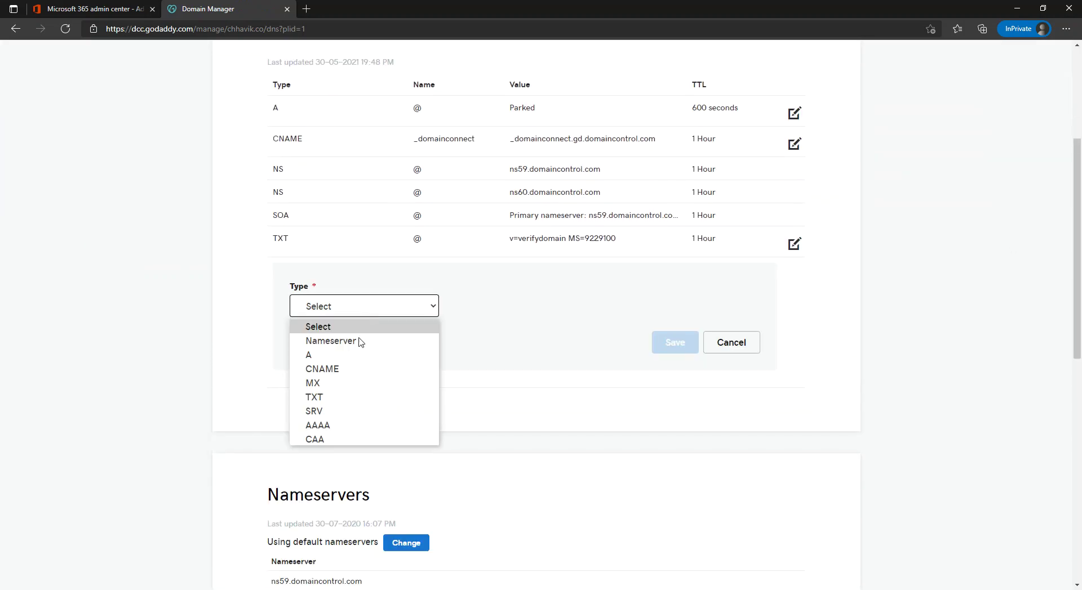
left_click(331, 397)
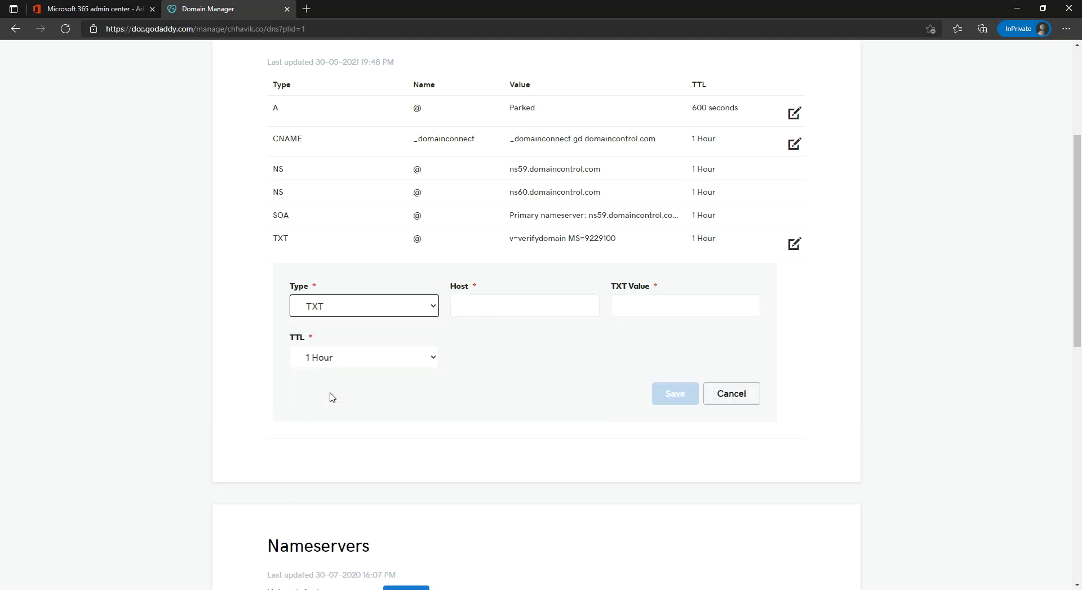
left_click(507, 310)
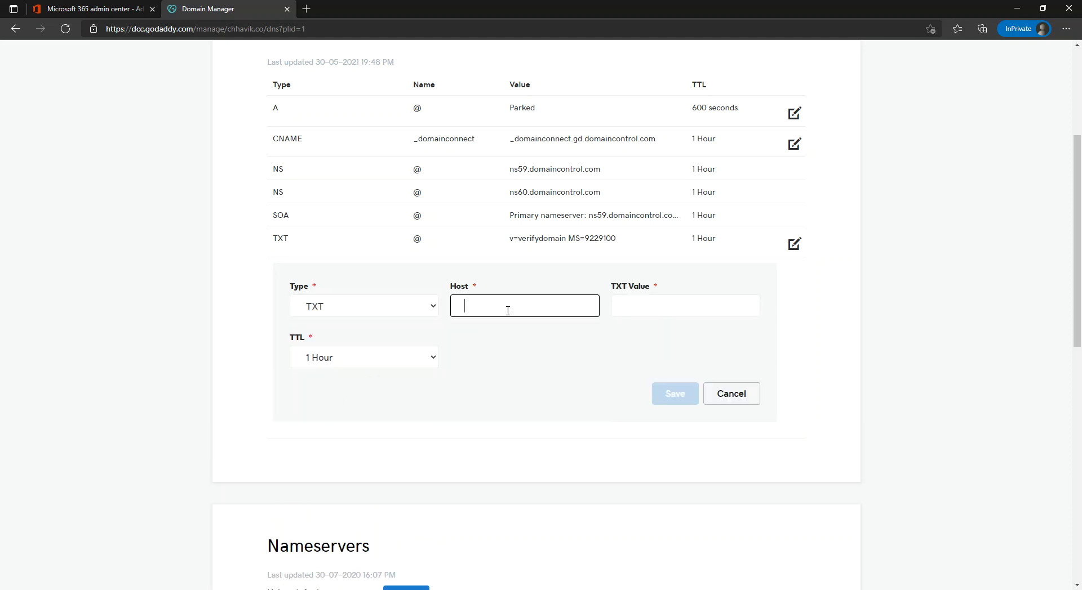
type("@")
left_click(635, 311)
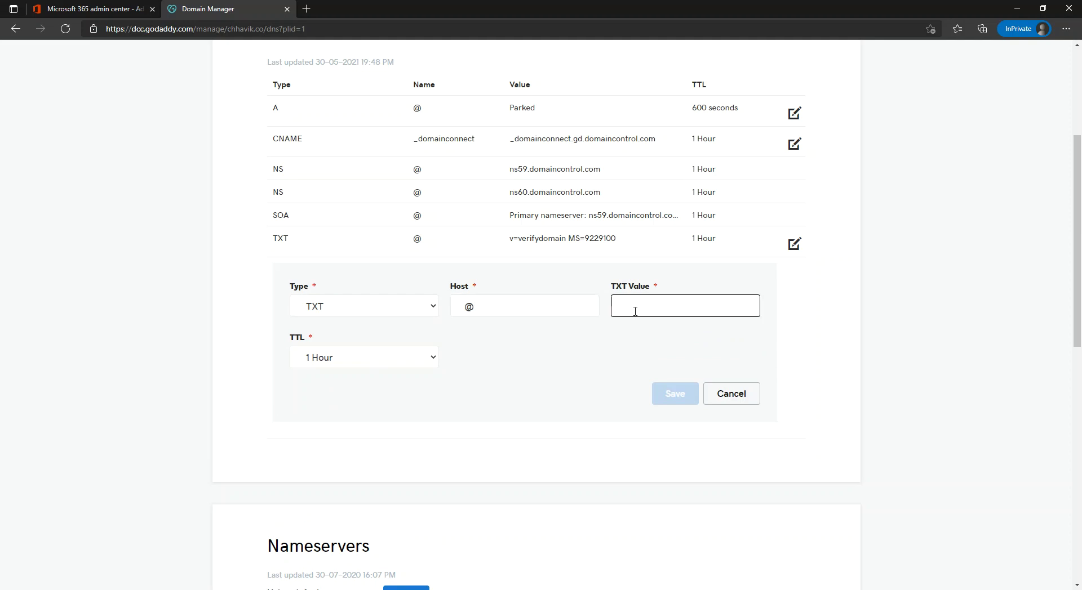
key("ctrl+v")
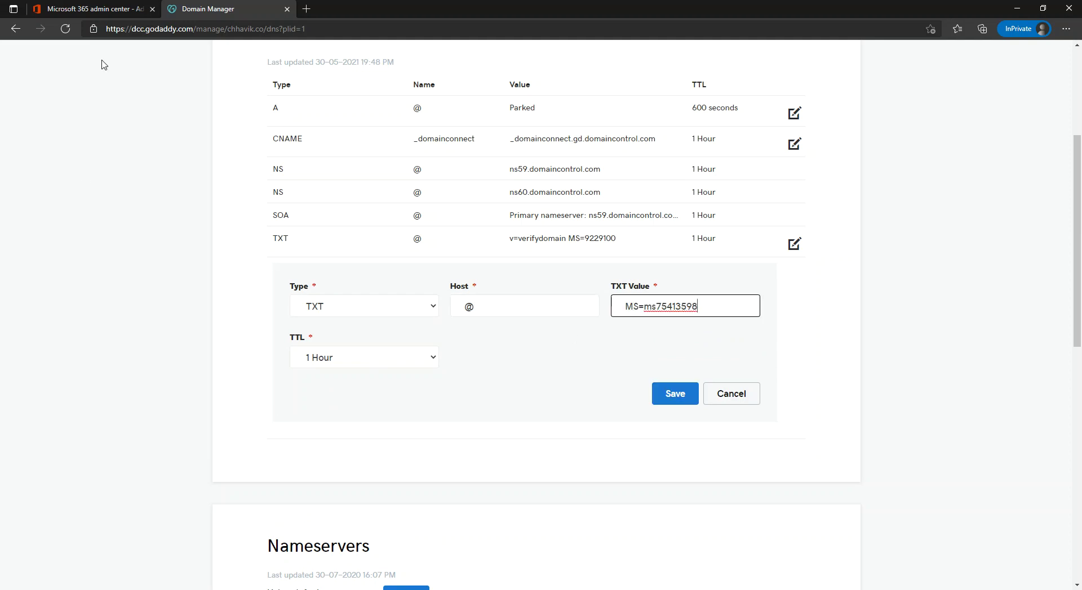
left_click(87, 9)
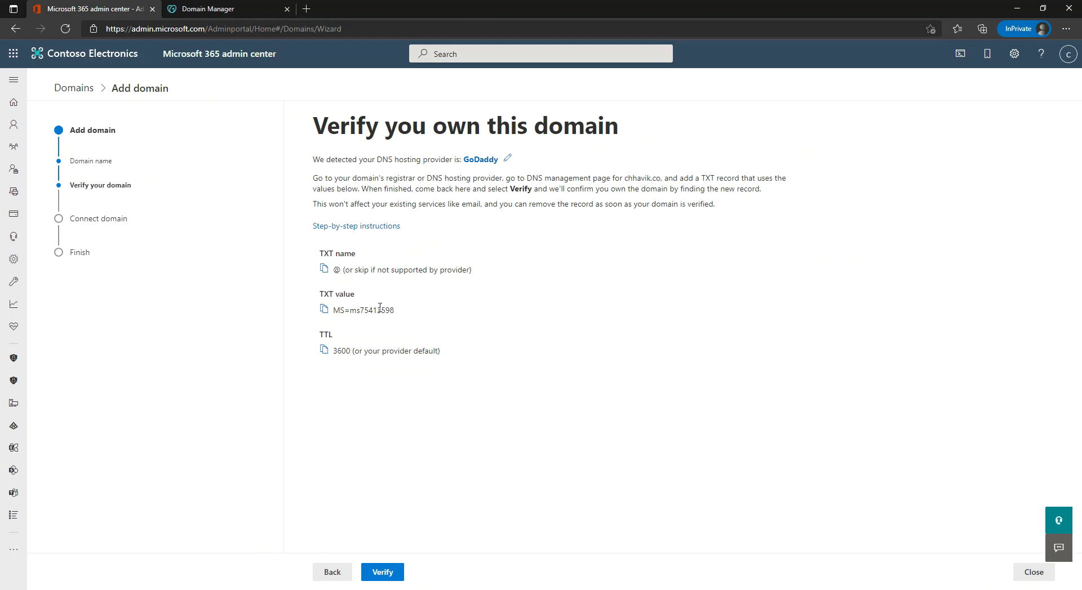
left_click(231, 8)
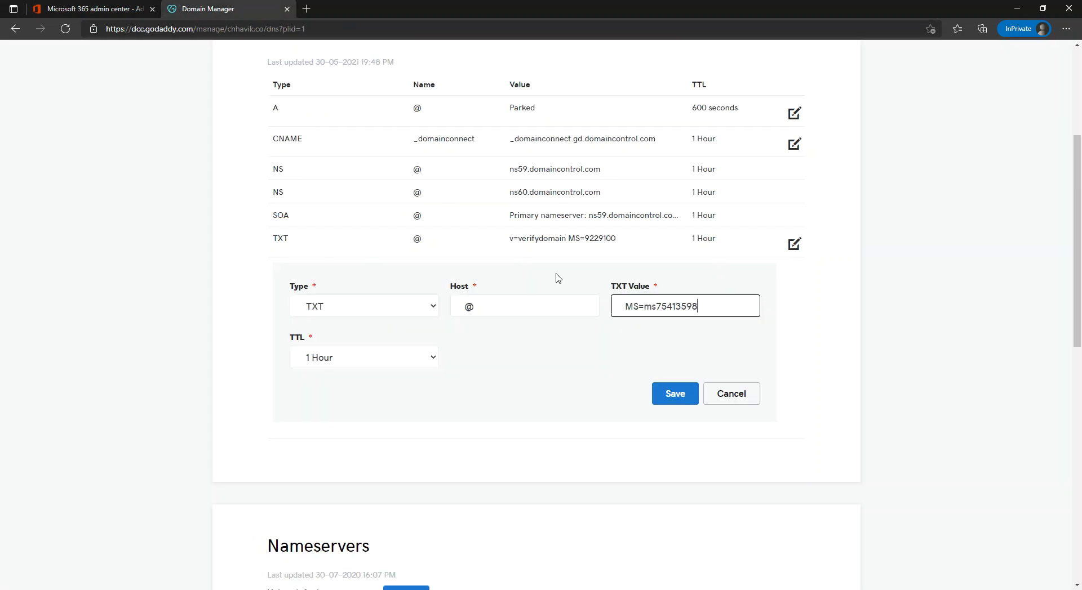
left_click(675, 394)
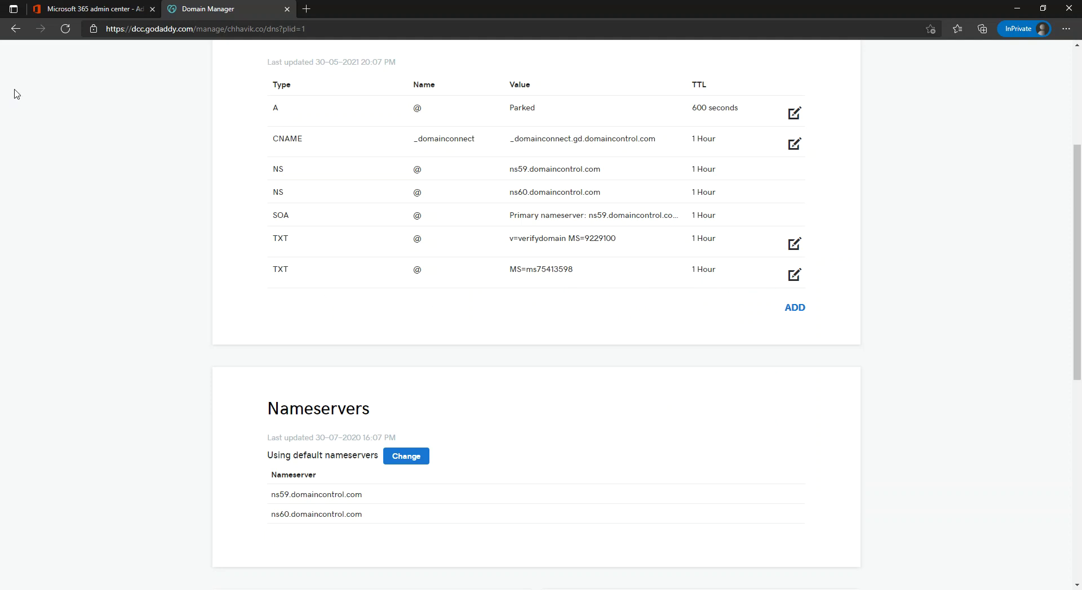
- Verify the domain in the Microsoft 365 admin center and choose to connect it by adding your own DNS records
left_click(116, 11)
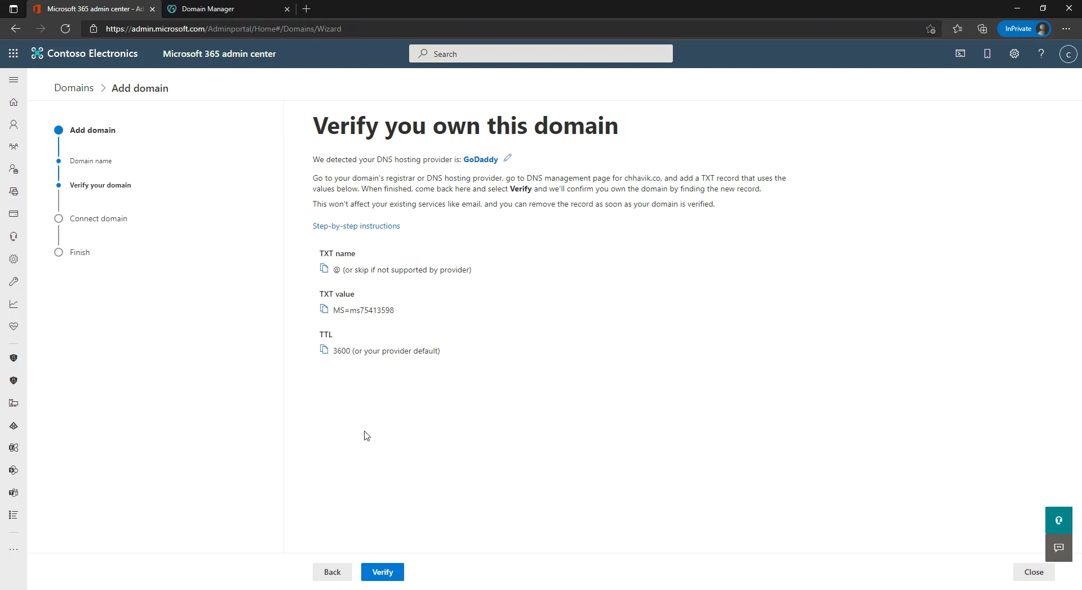
left_click(382, 573)
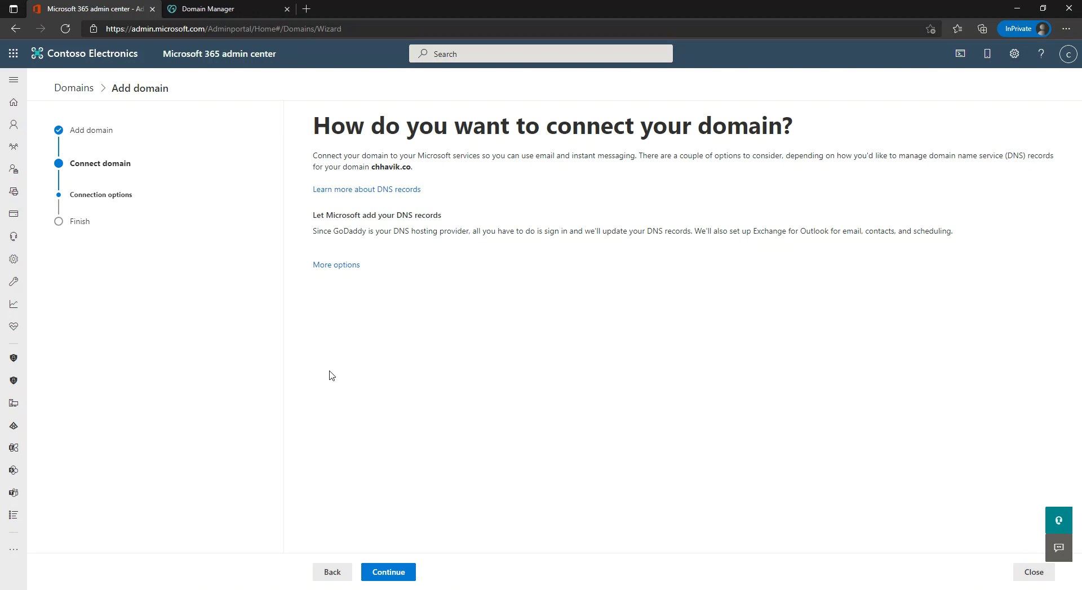
left_click(338, 265)
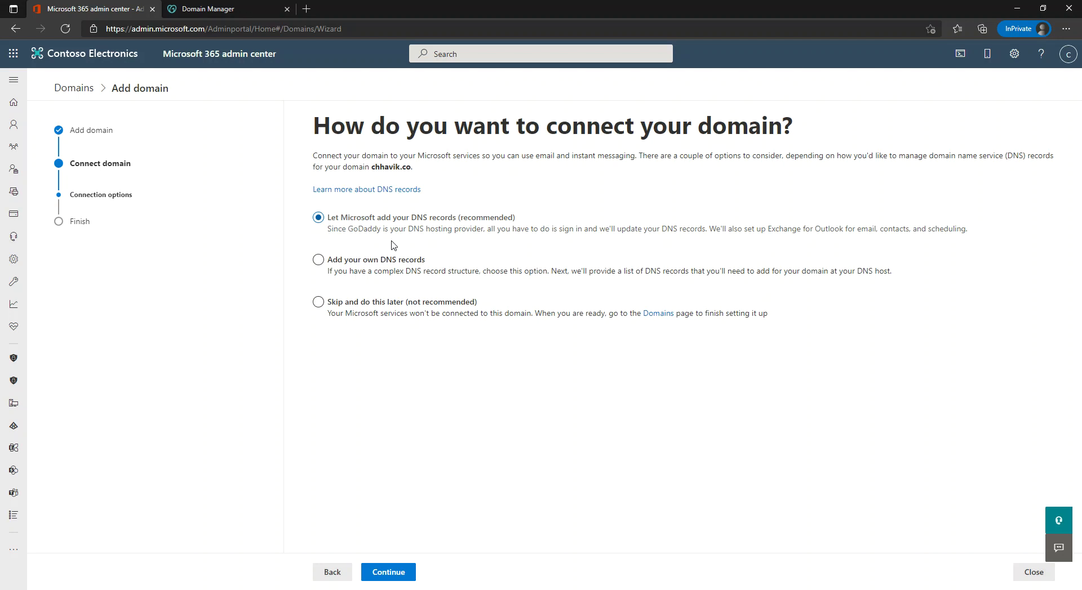
left_click(358, 265)
left_click(361, 315)
left_click(373, 264)
left_click(393, 573)
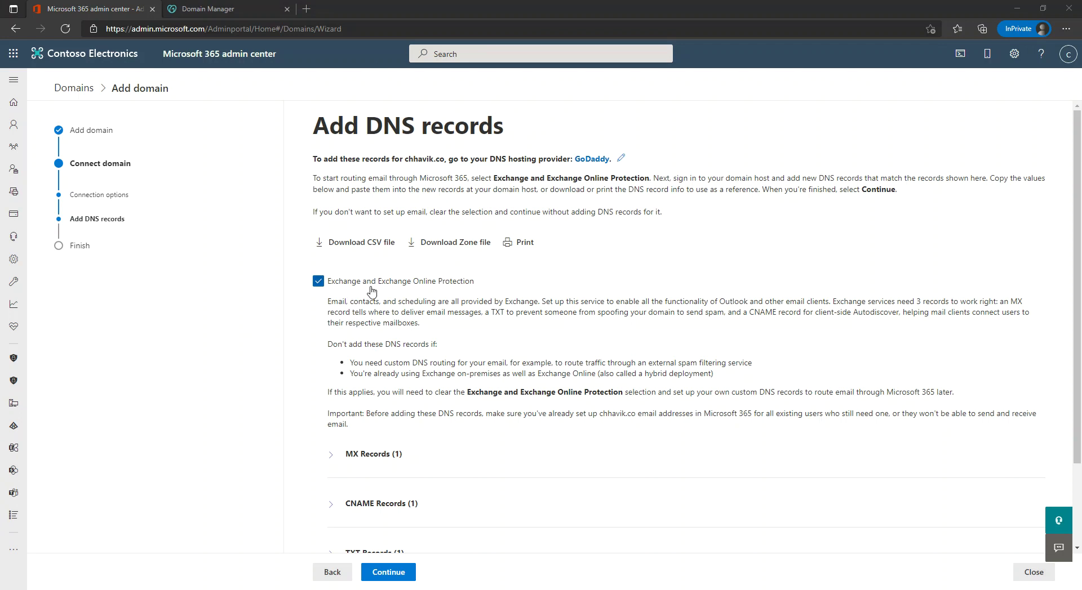
- Select Exchange and Exchange Online Protection, Skype for Business, and Intune and Mobile Device Management for Microsoft 365 as the services to connect
left_click_drag(1077, 341, 1078, 403)
left_click(332, 378)
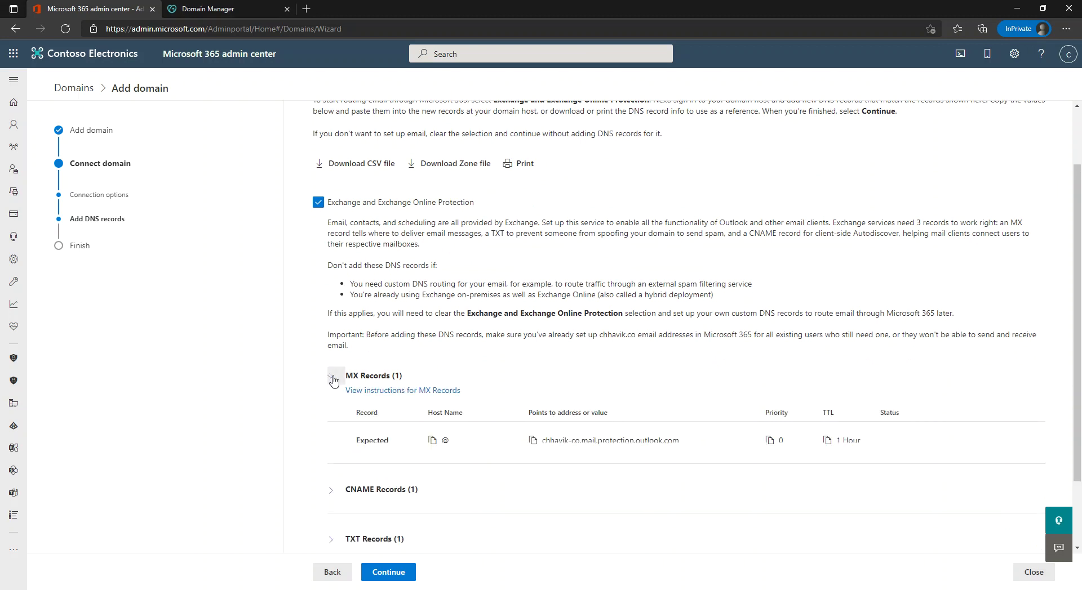
left_click(332, 379)
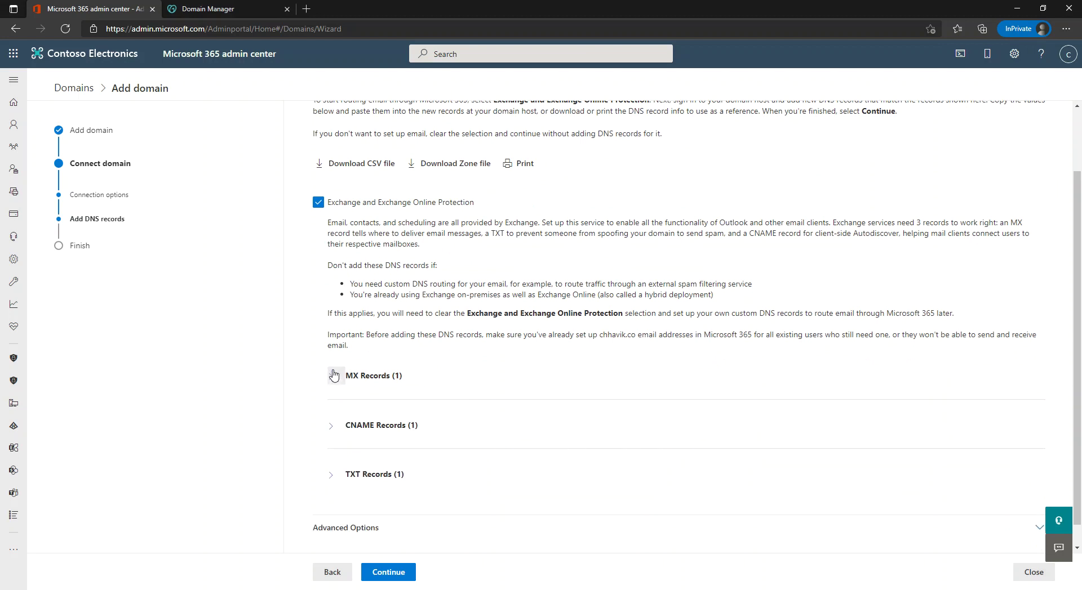
left_click(318, 203)
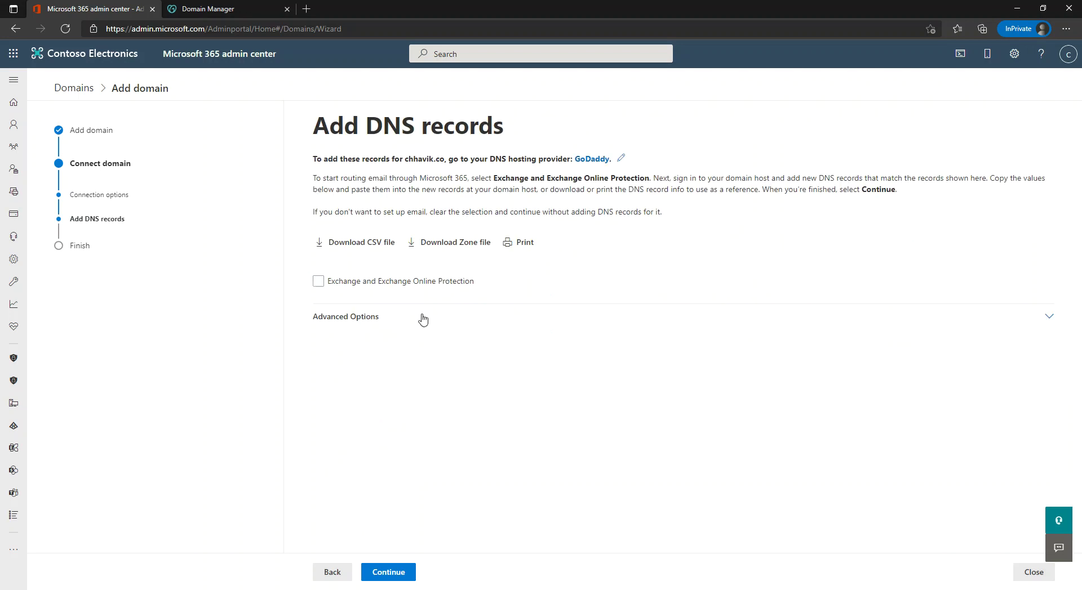
left_click(388, 325)
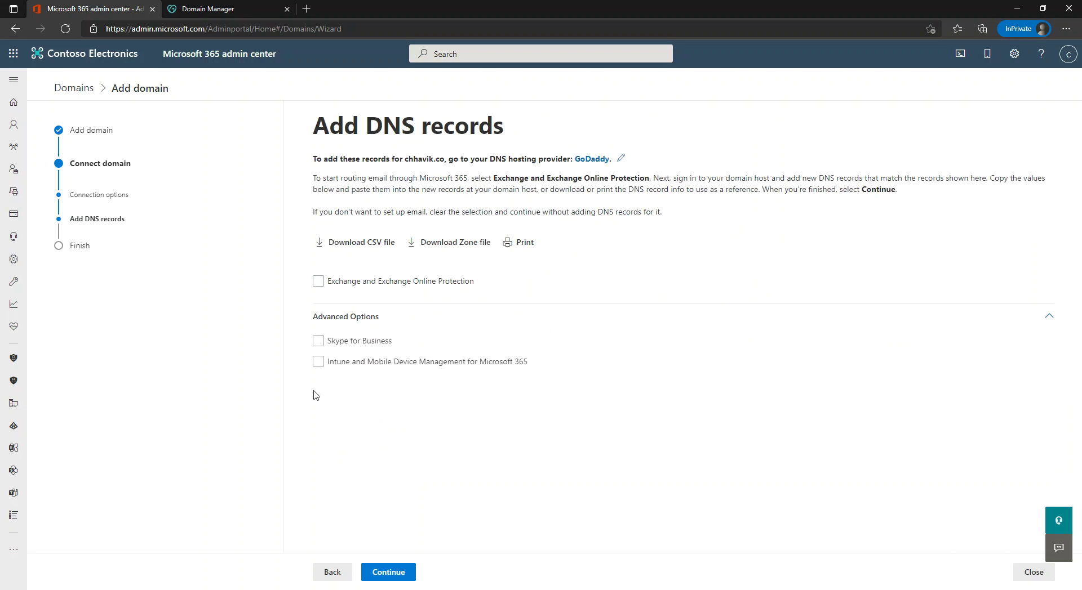
left_click(318, 341)
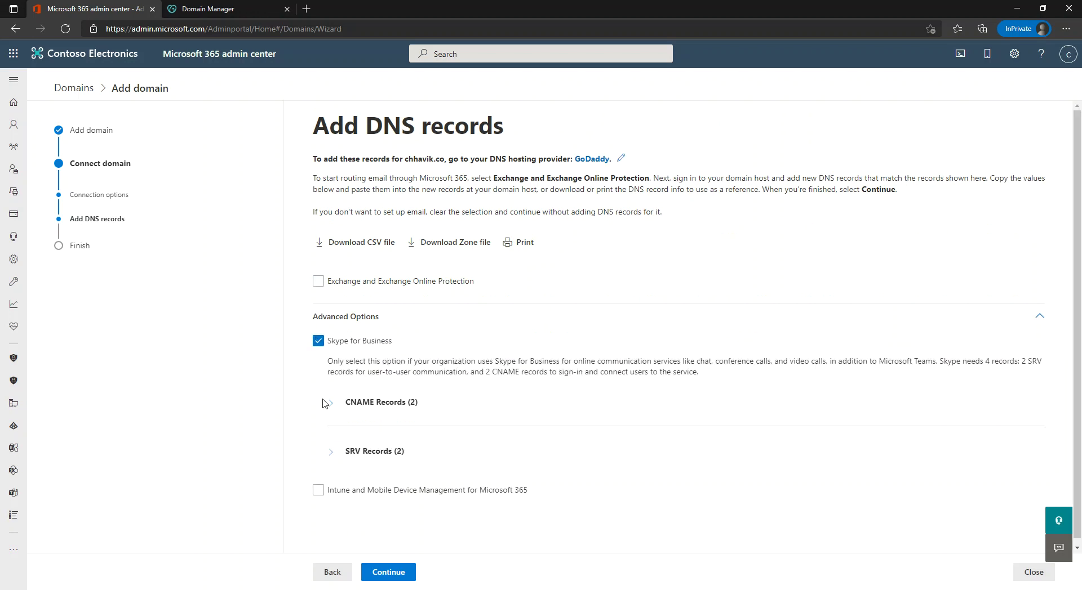
left_click(317, 341)
left_click(318, 362)
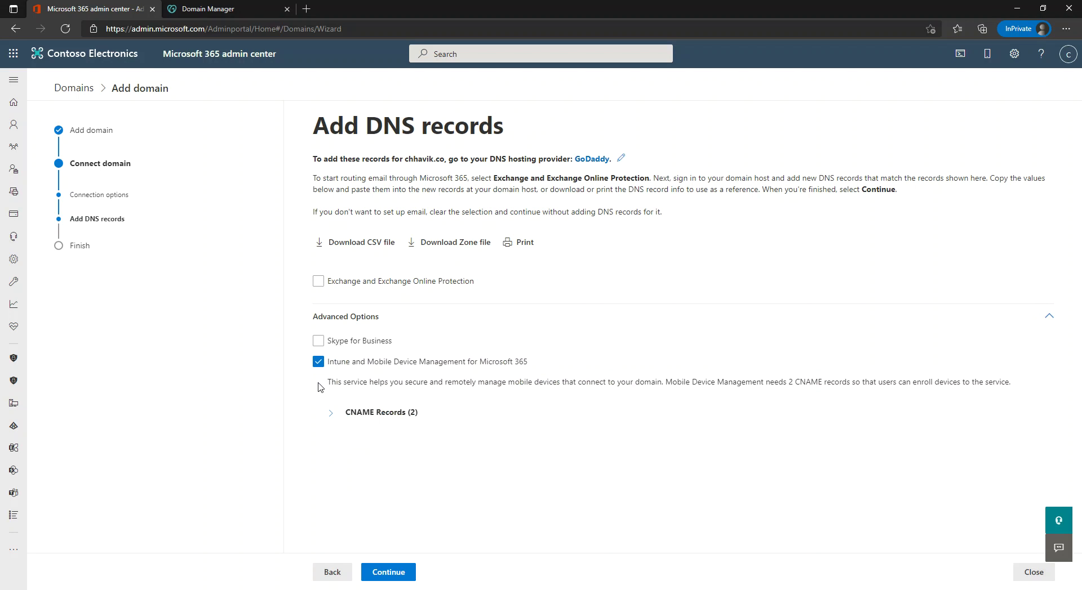
left_click(319, 341)
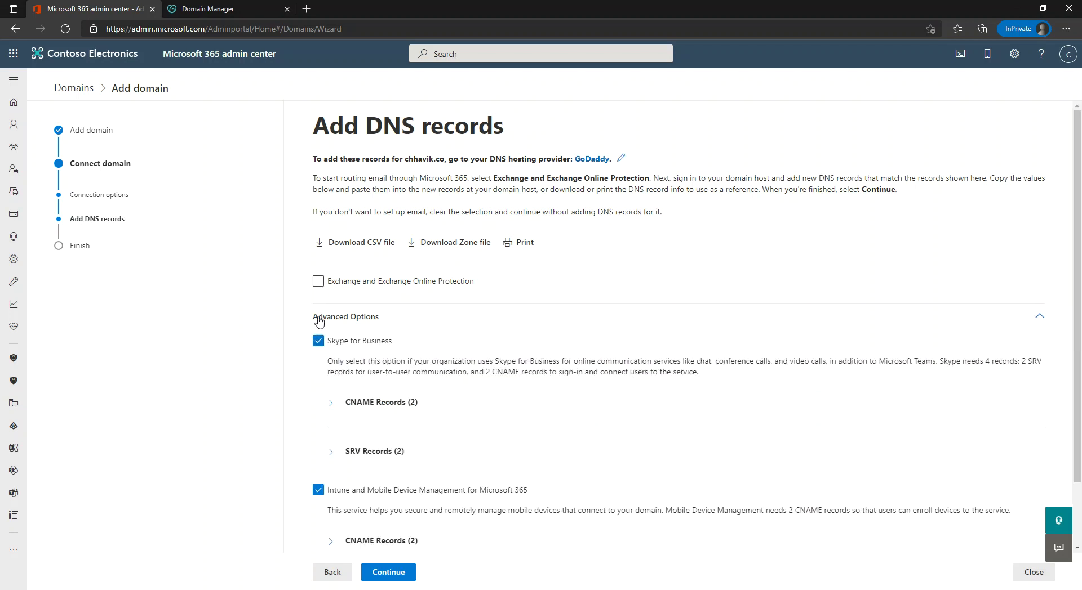
left_click(319, 283)
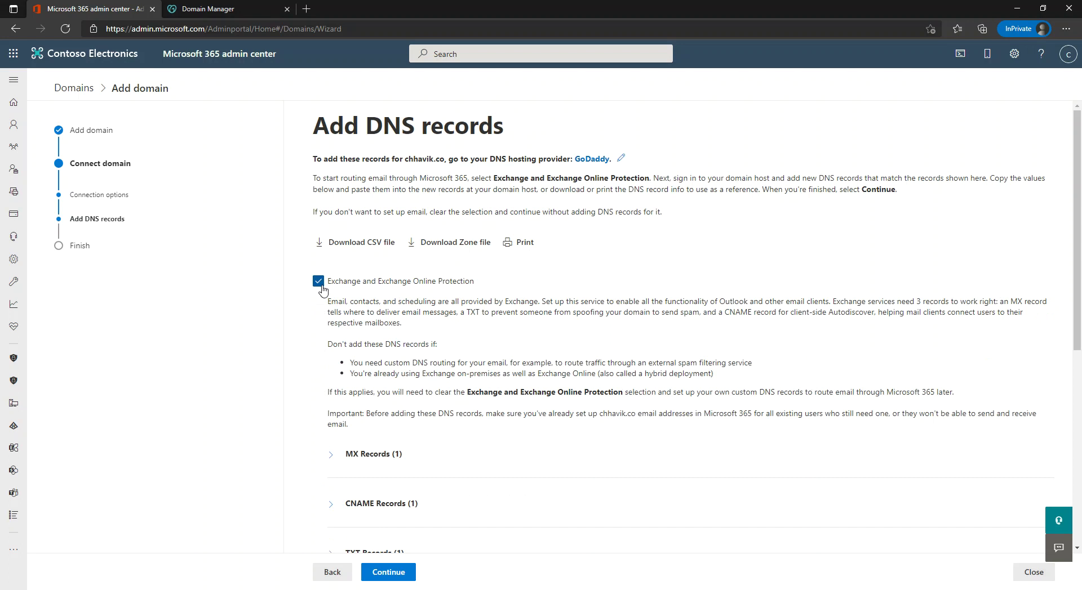
- Show the expected MX record for Exchange and start a new DNS record of type MX at GoDaddy
left_click_drag(1076, 221, 1077, 286)
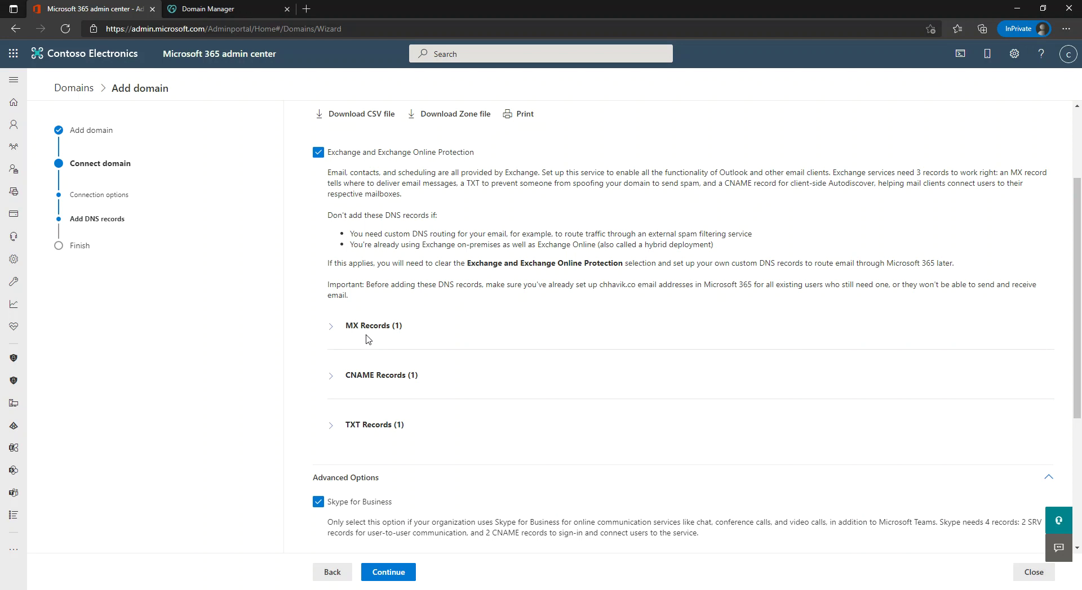
left_click(331, 329)
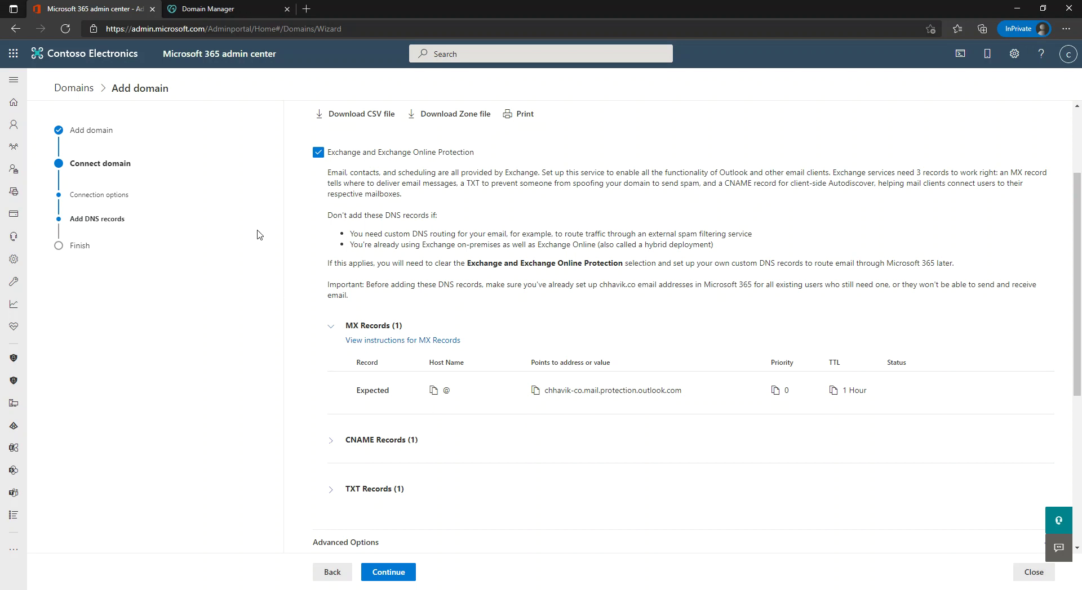
left_click(222, 9)
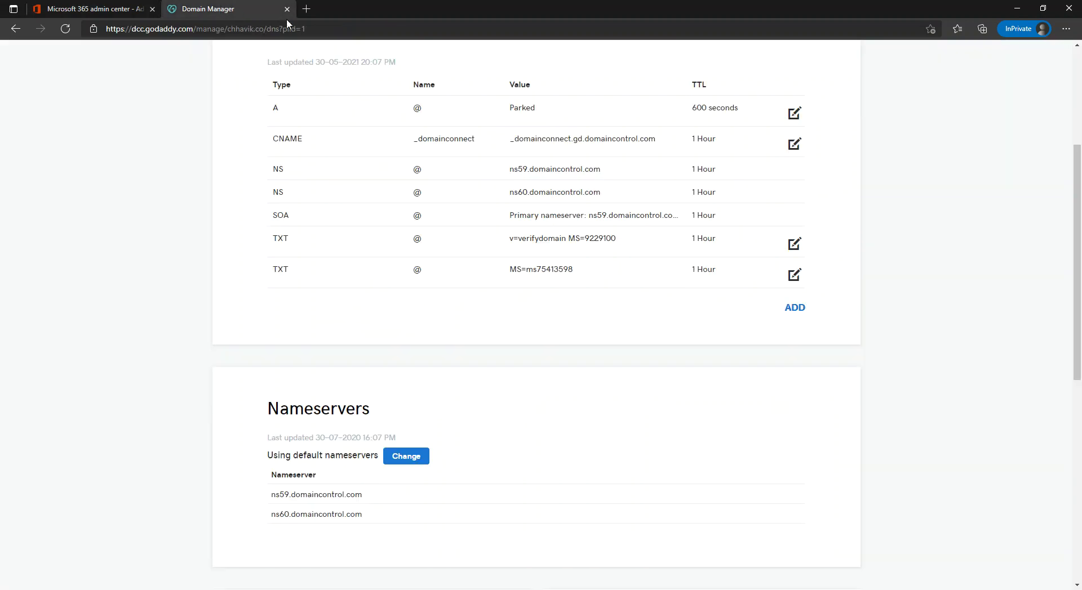
left_click(794, 313)
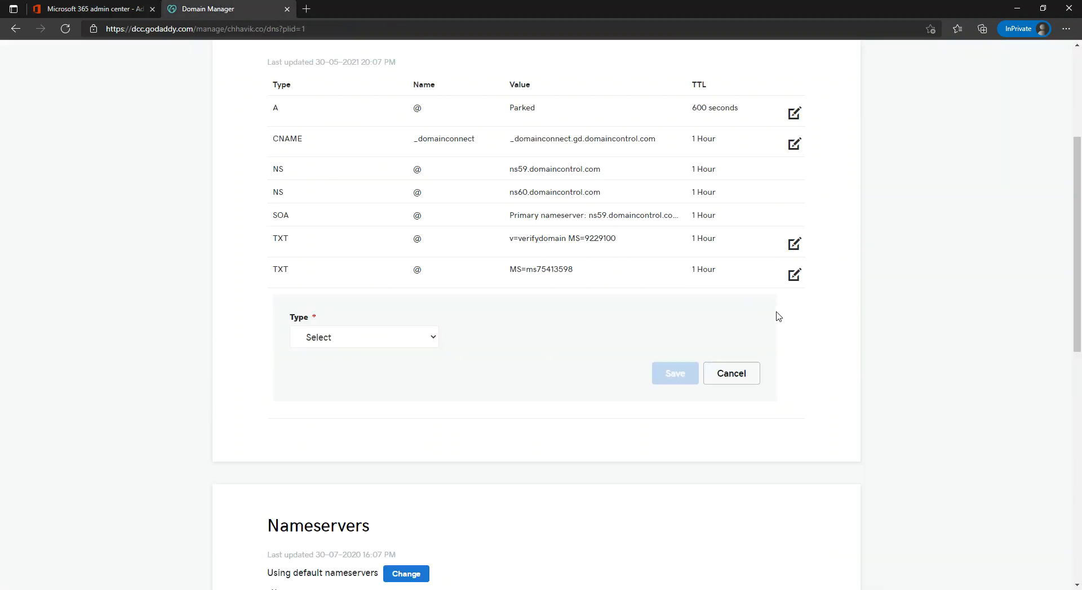
left_click(341, 346)
left_click(334, 415)
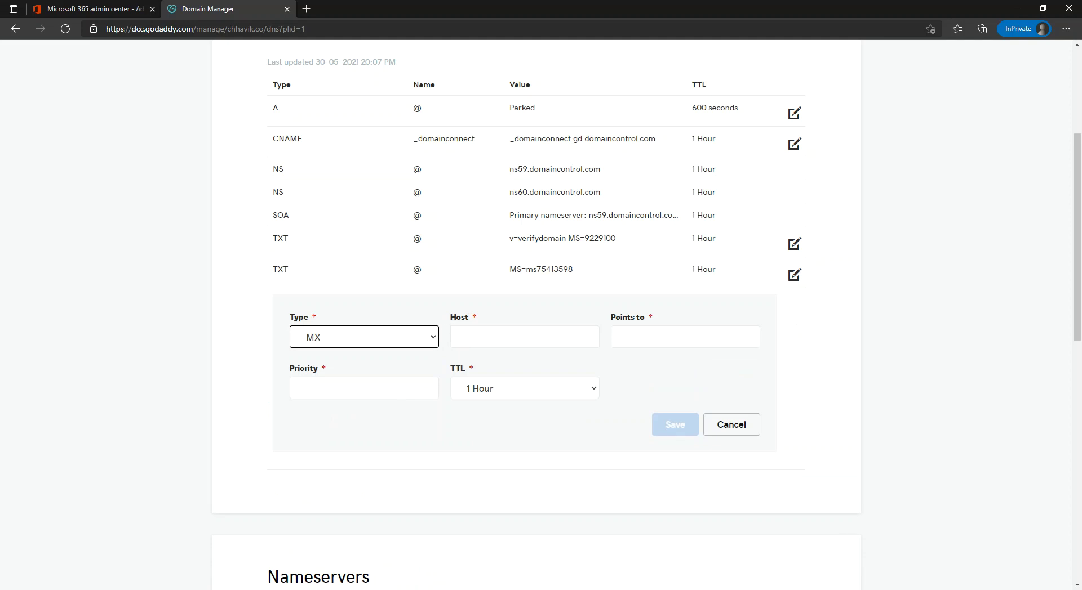
- Copy the MX host name @ from the Microsoft 365 admin center and paste it as the host of GoDaddy's new MX record
left_click(118, 12)
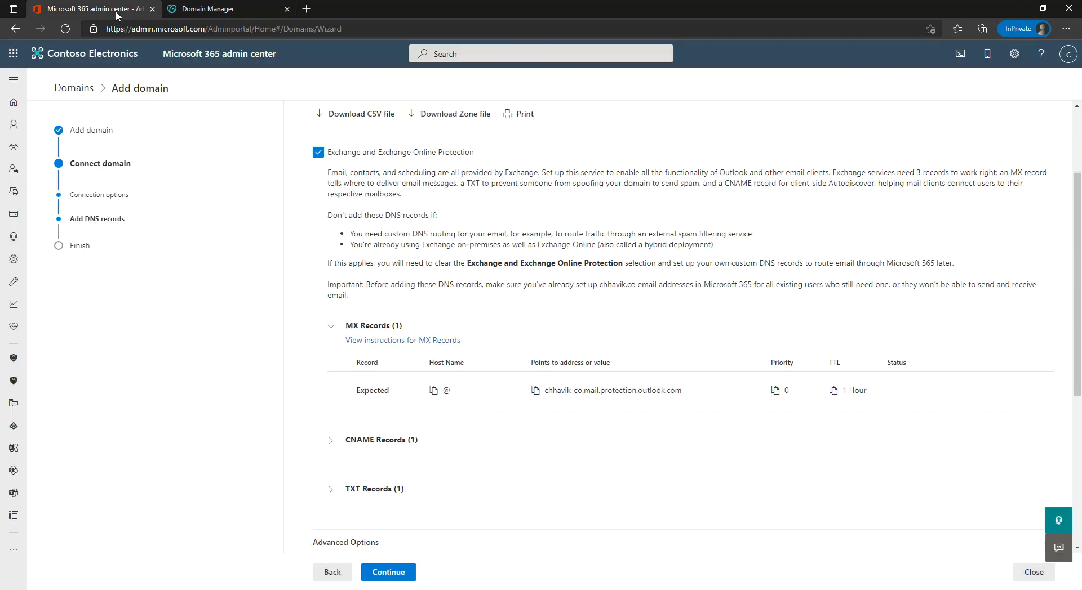
left_click(432, 392)
left_click(227, 6)
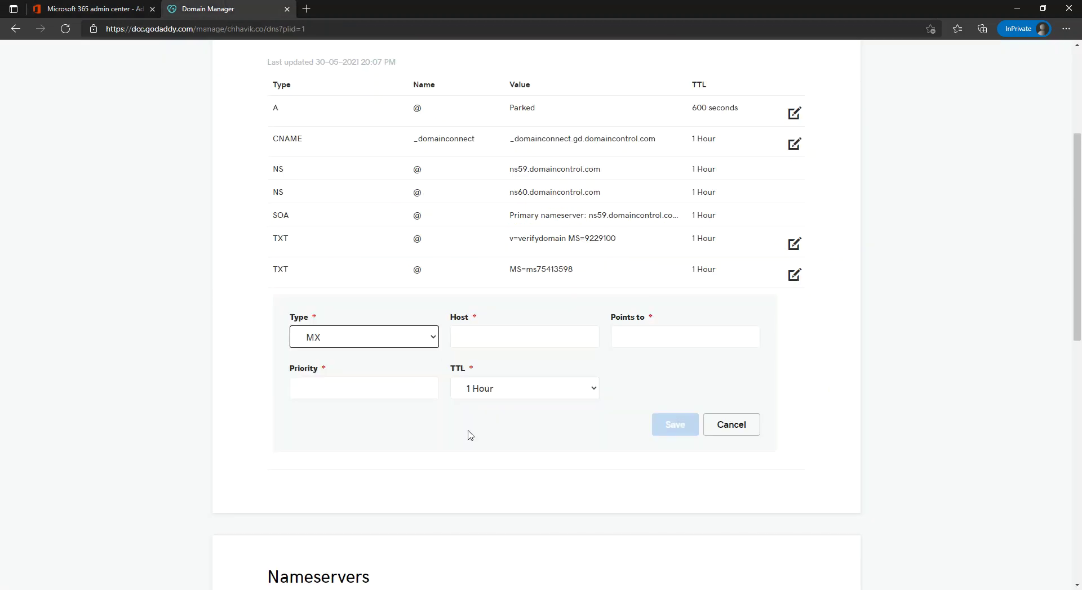
right_click(485, 341)
left_click(527, 185)
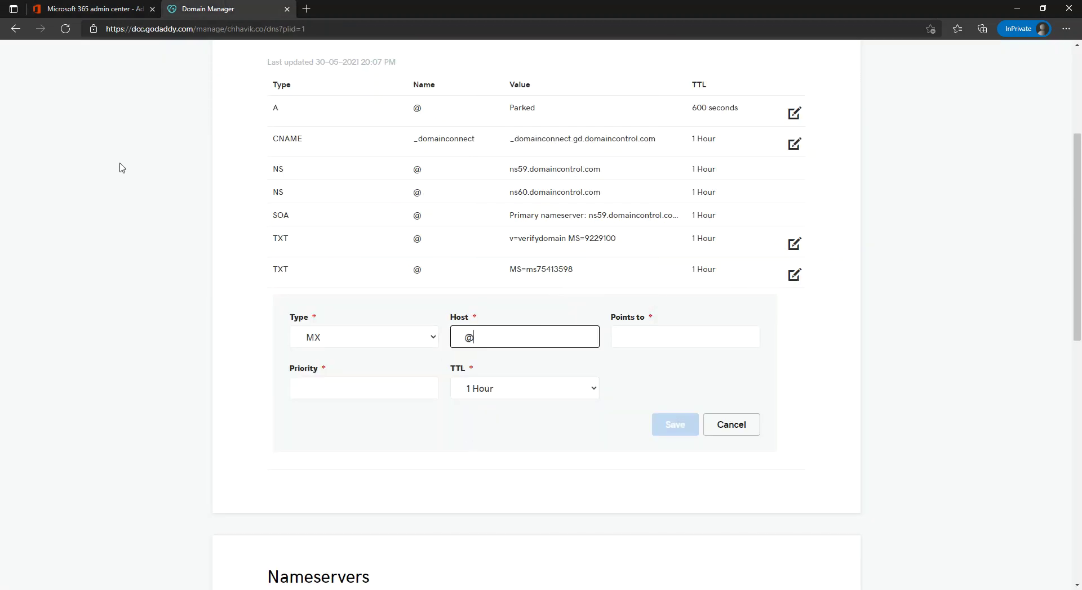
- Copy the expected MX address chhavik-co.mail.protection.outlook.com from the Microsoft 365 admin center and paste it as the points-to value of GoDaddy's new MX record
left_click(120, 7)
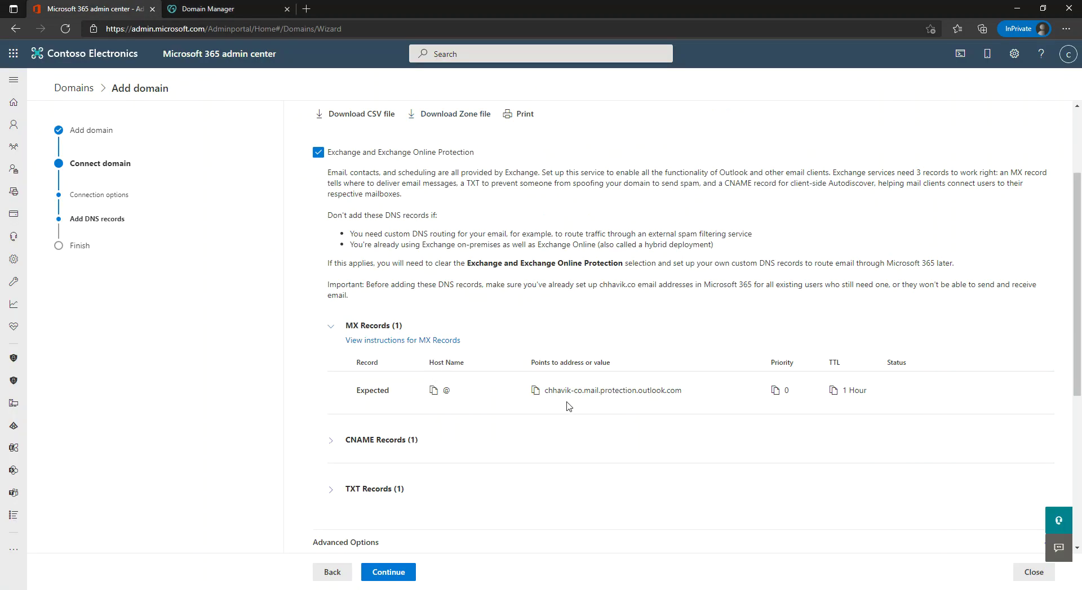
left_click(543, 393)
left_click(535, 393)
left_click(214, 9)
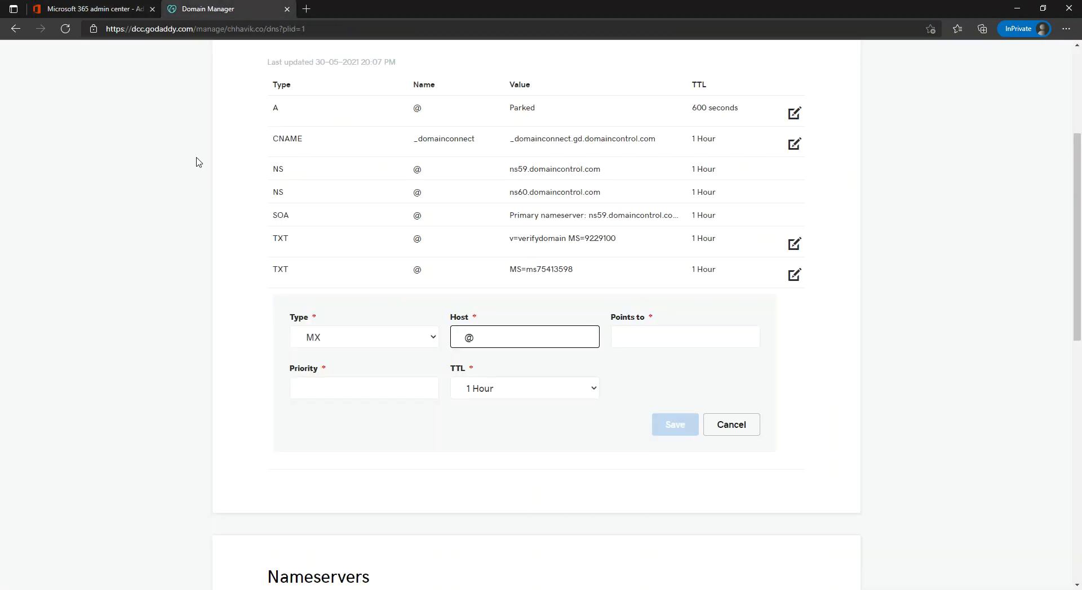
left_click(655, 330)
right_click(645, 338)
left_click(694, 176)
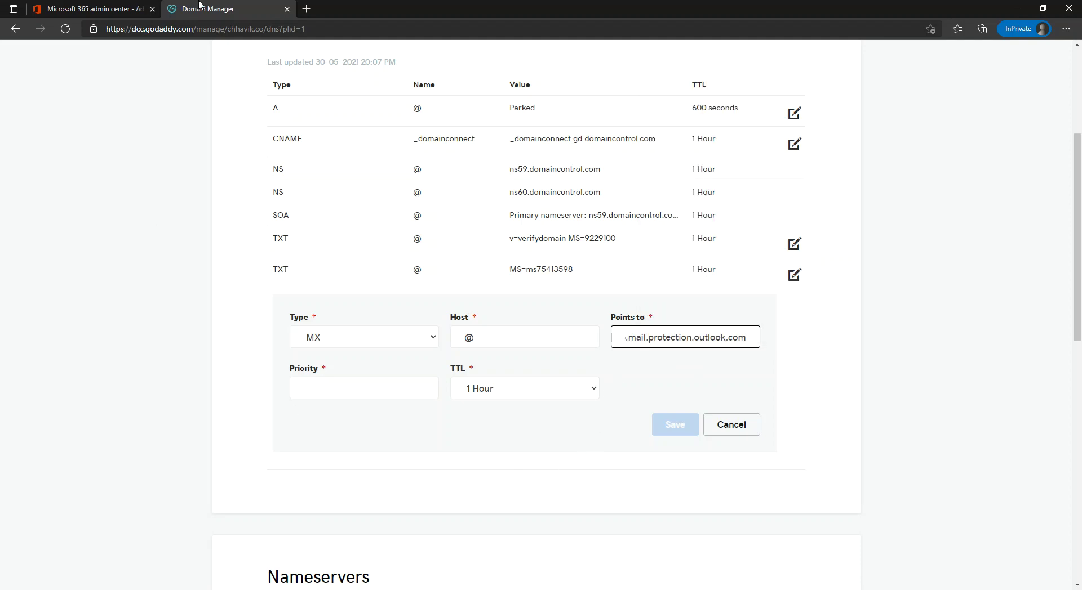
- Copy the MX priority 0 from the Microsoft 365 admin center, paste it into GoDaddy's new MX record and save the record
left_click(119, 11)
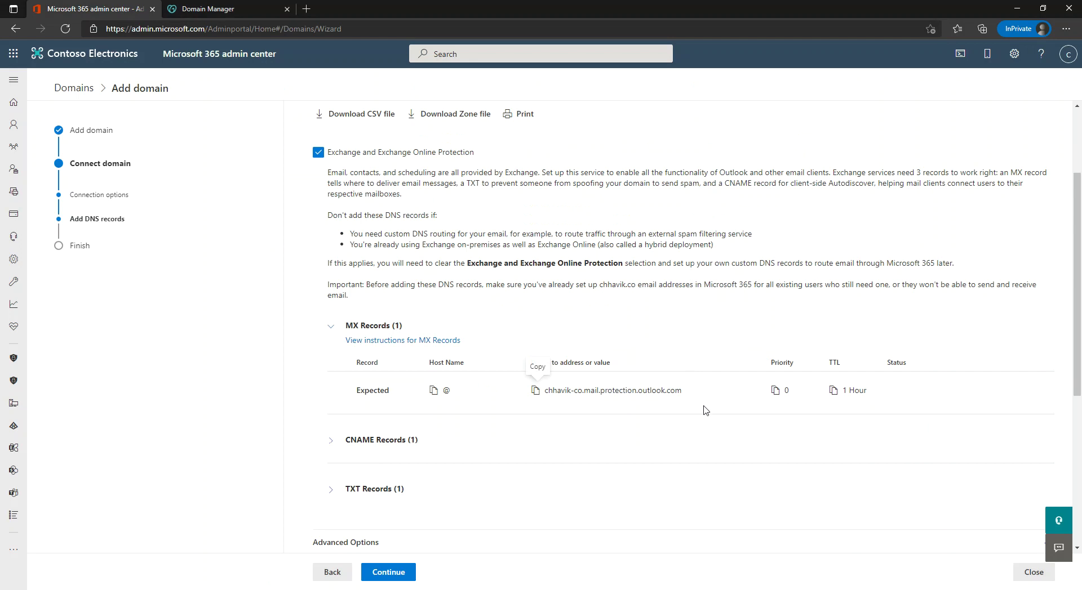
left_click(775, 390)
left_click(231, 8)
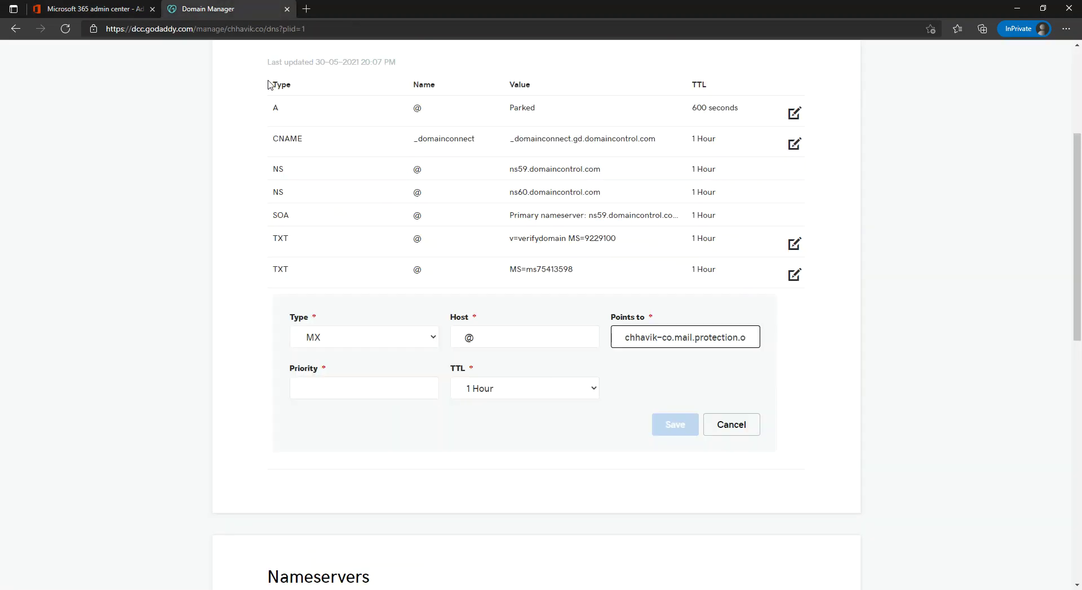
left_click(320, 389)
right_click(320, 389)
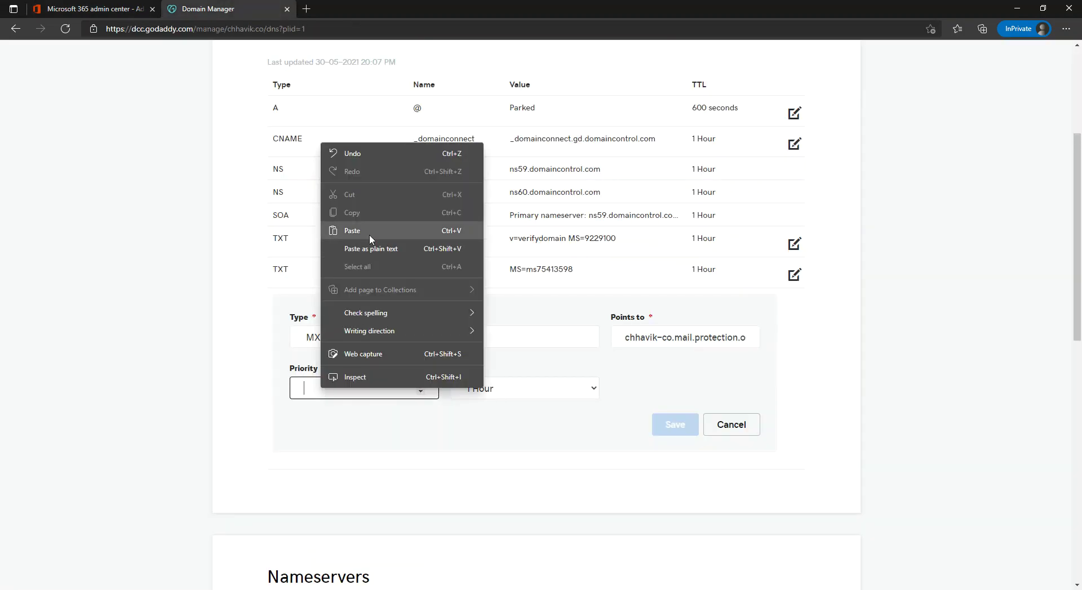
left_click(338, 230)
left_click(667, 429)
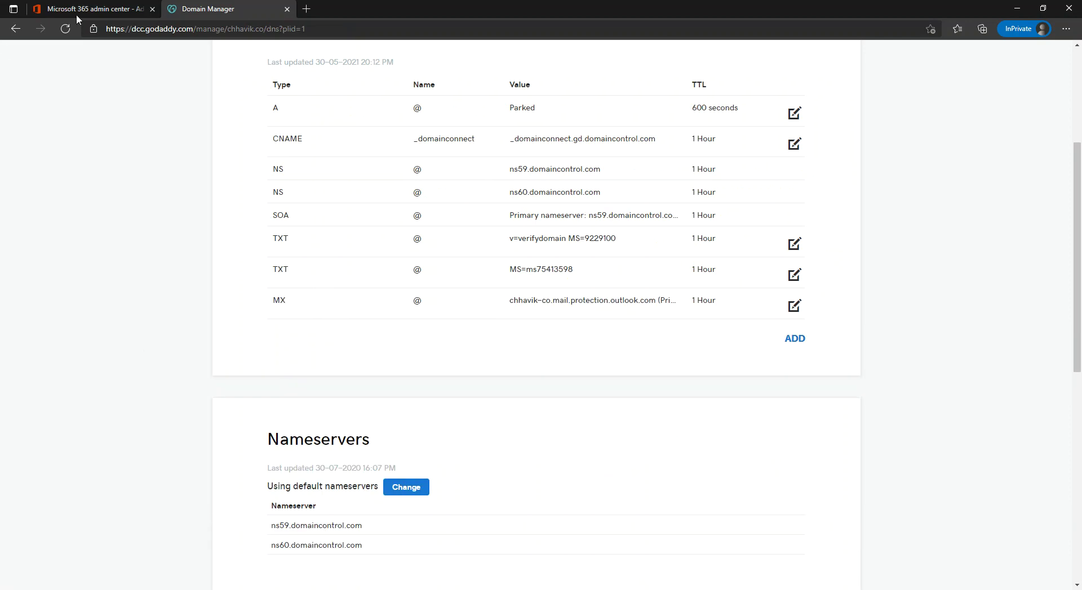
- Show the expected CNAME record for Exchange in the Microsoft 365 admin center and start a new DNS record of type CNAME at GoDaddy
left_click(114, 17)
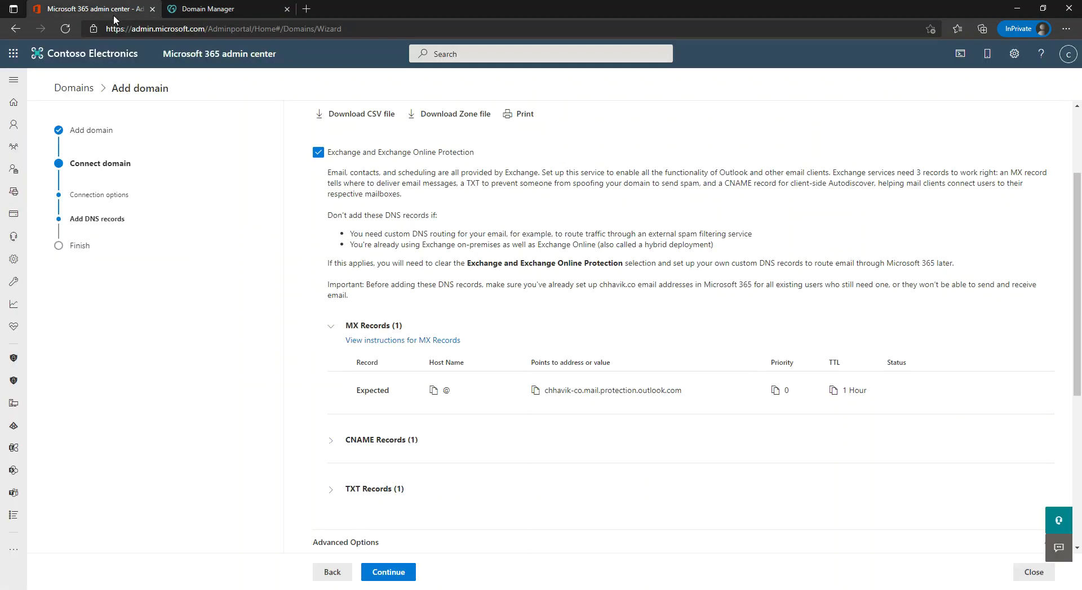
left_click(333, 331)
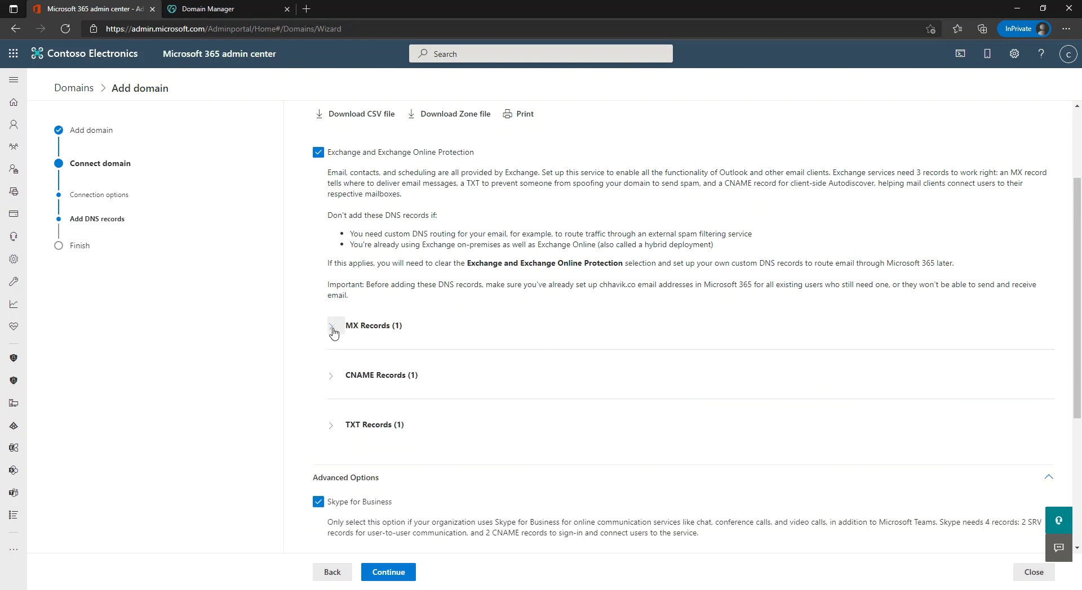
left_click(330, 381)
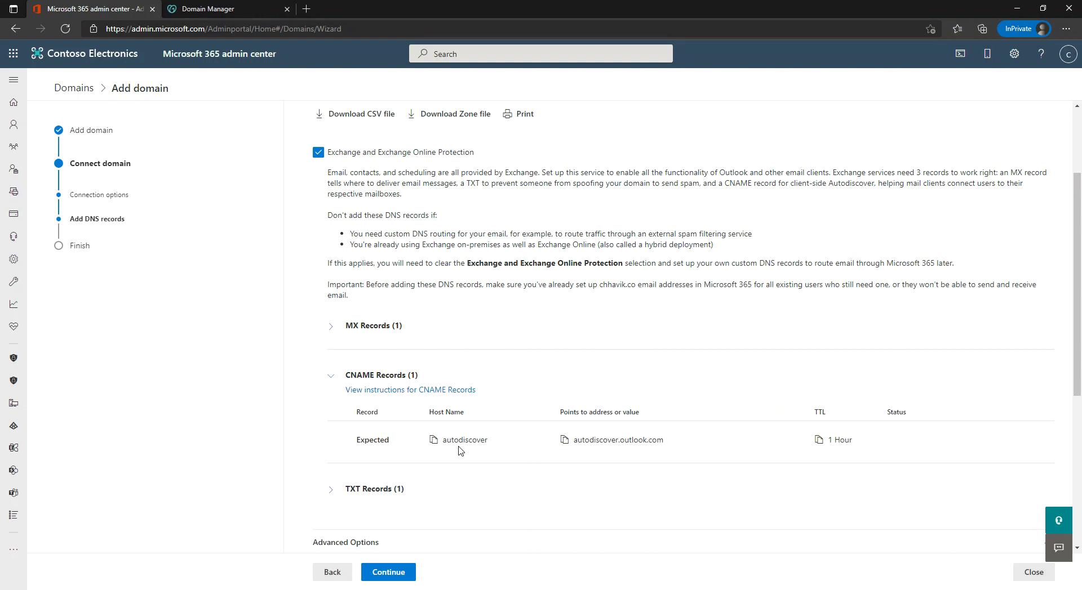
left_click(216, 11)
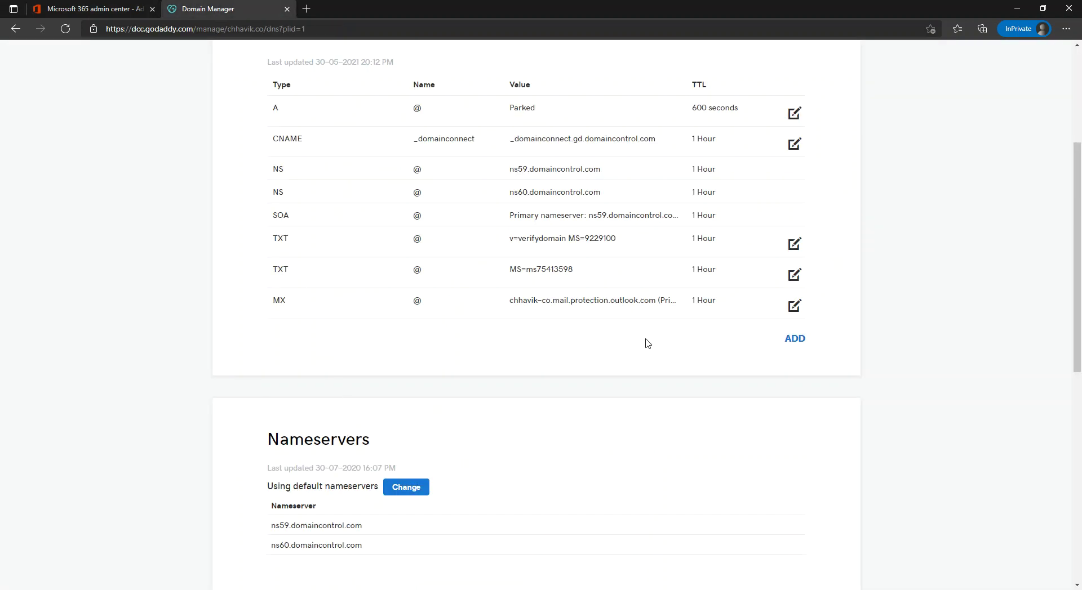
left_click(789, 345)
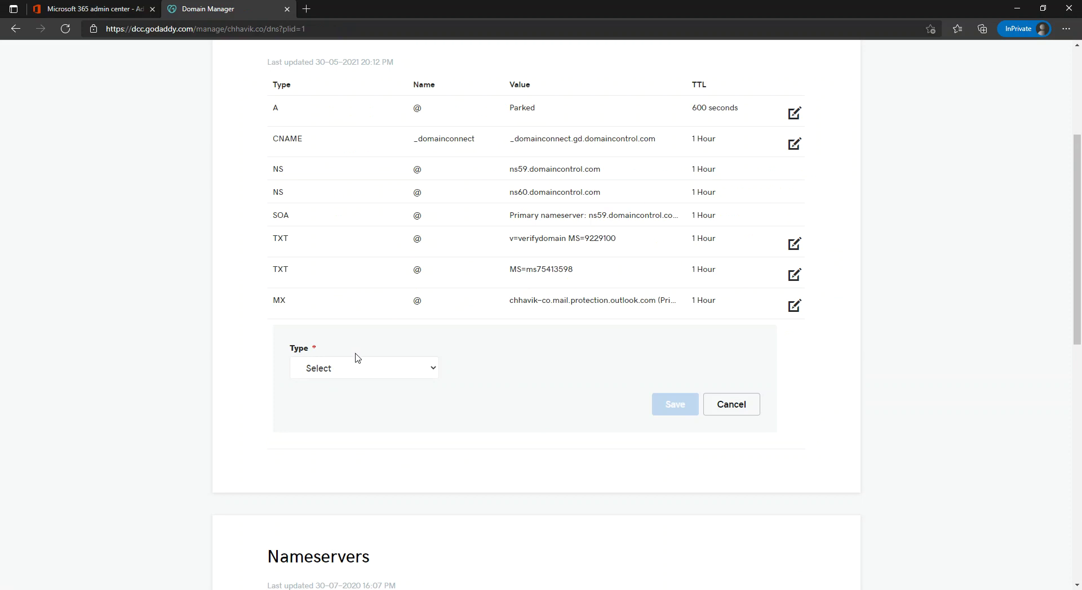
left_click(393, 368)
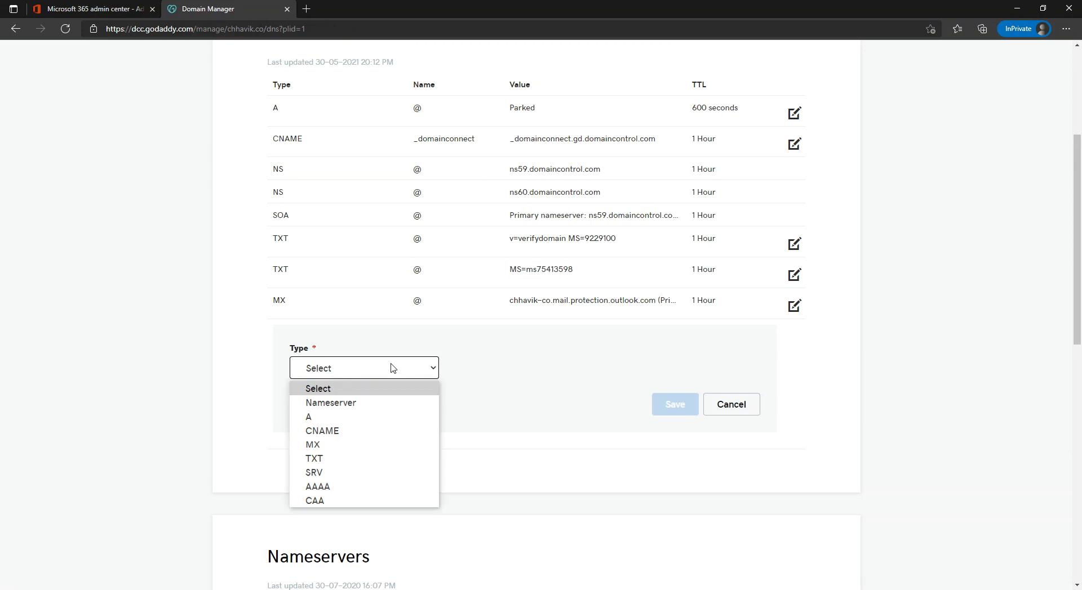
left_click(335, 432)
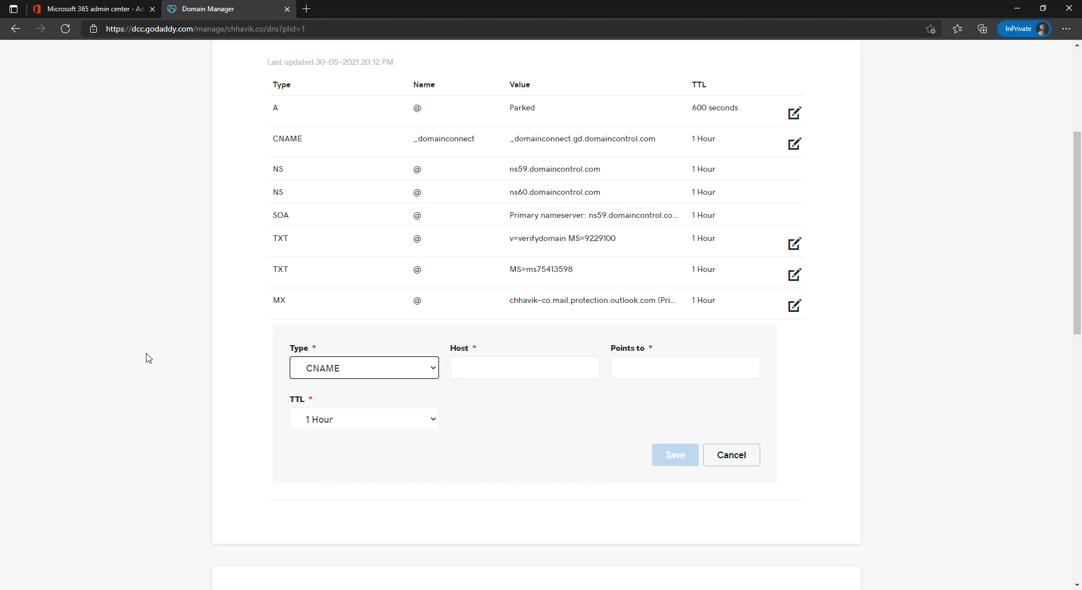
- Copy the CNAME host name autodiscover from the Microsoft 365 admin center and paste it as the host of GoDaddy's new CNAME record
left_click(140, 10)
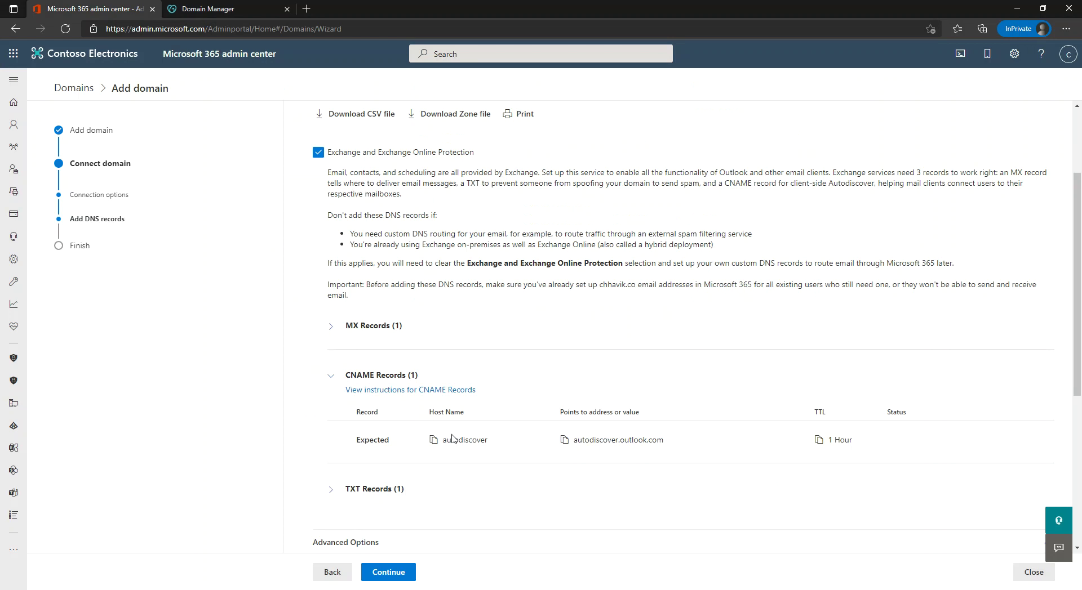
left_click(432, 439)
left_click(228, 11)
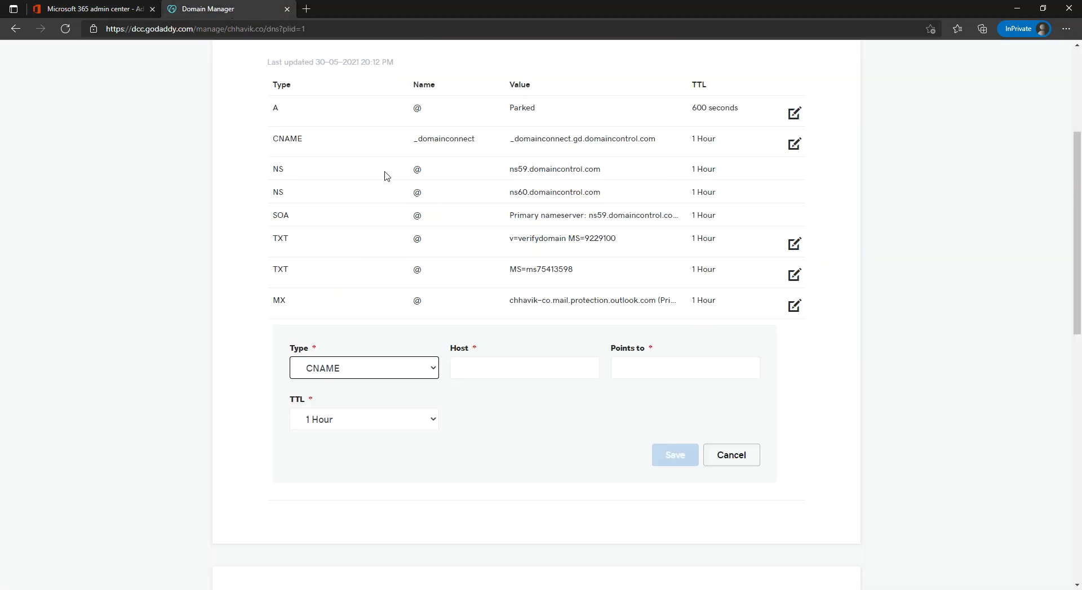
left_click(482, 372)
right_click(482, 372)
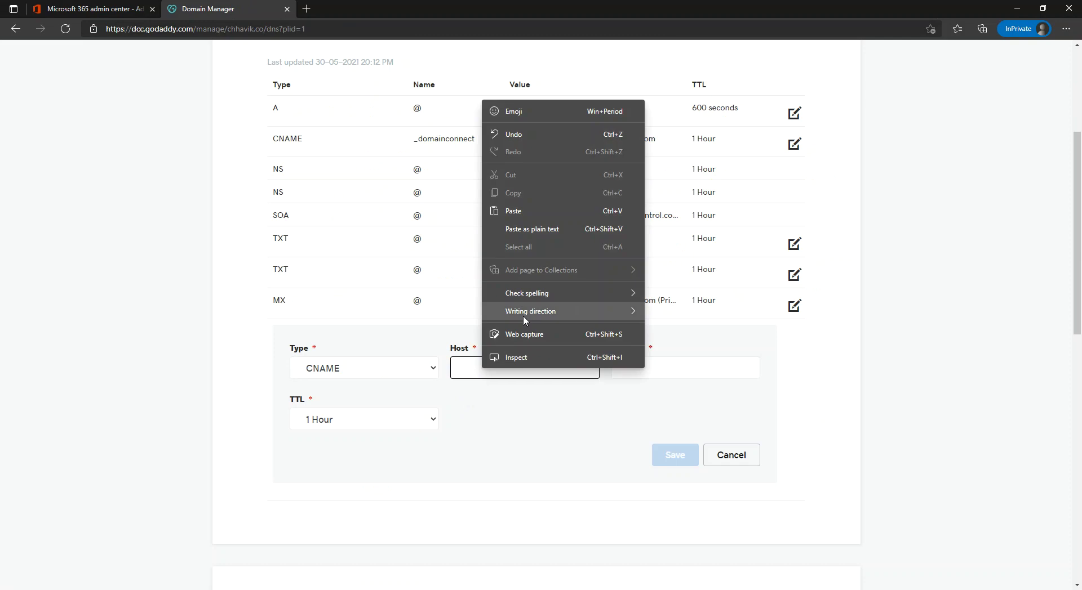
left_click(528, 212)
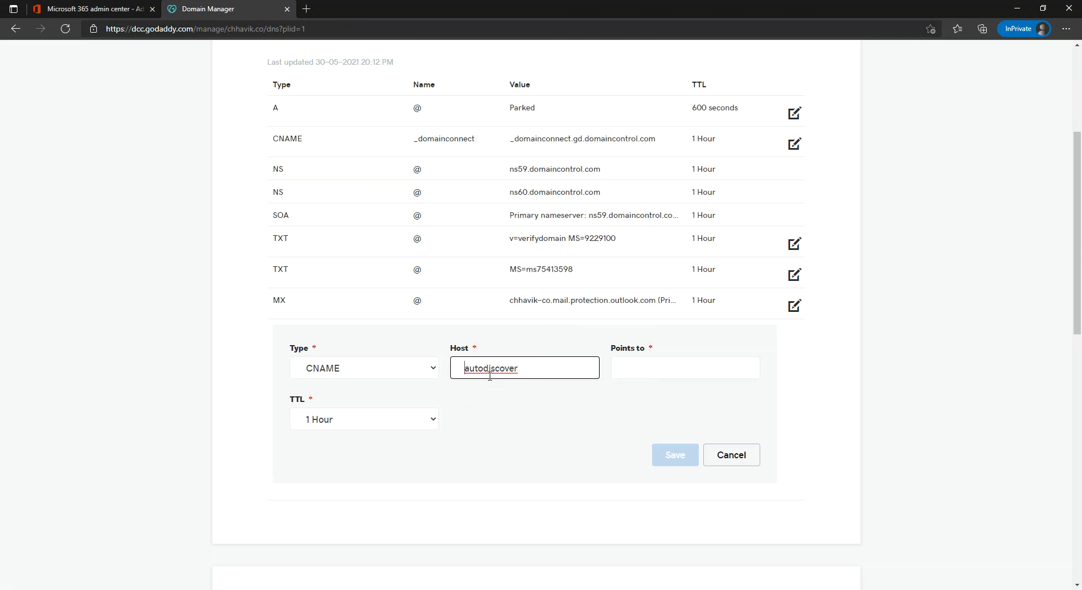
- Copy autodiscover.outlook.com from the Microsoft 365 admin center as the points-to value of GoDaddy's new CNAME record and save the record
left_click(90, 8)
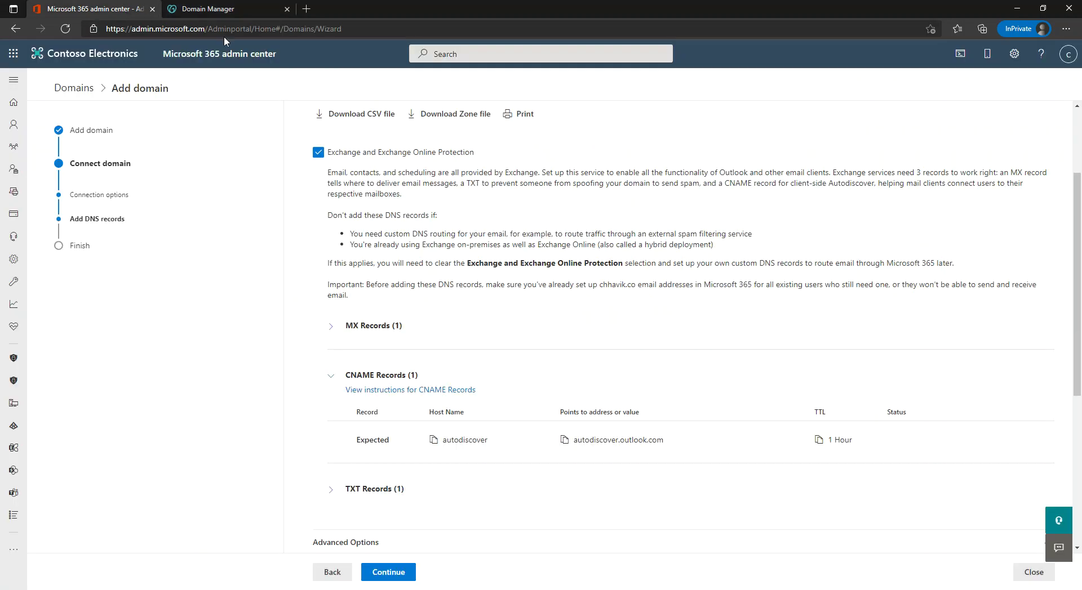
left_click(562, 442)
left_click(232, 12)
left_click(665, 368)
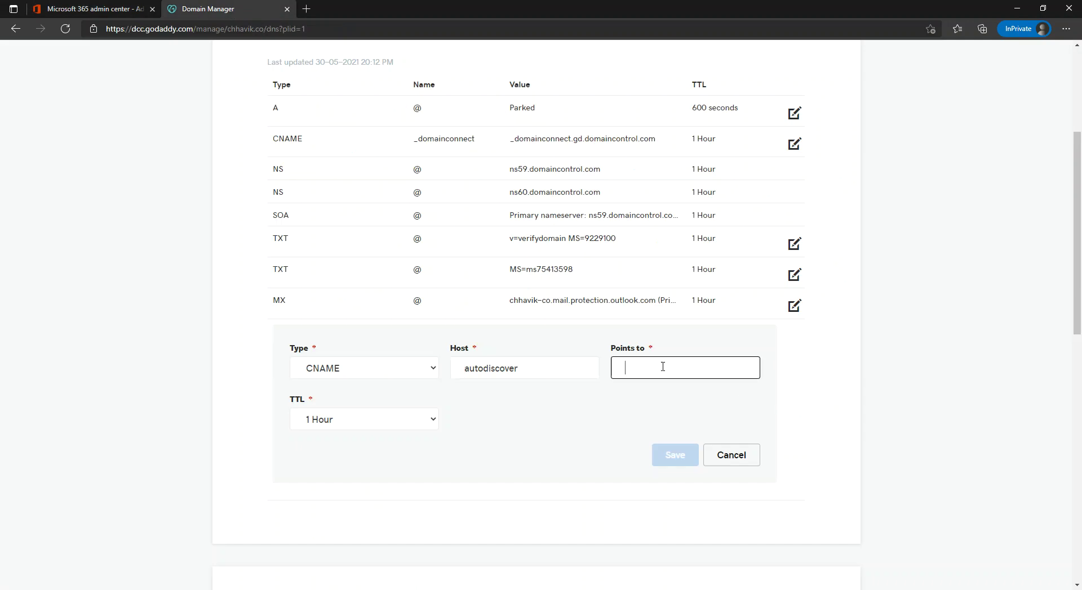
right_click(664, 368)
left_click(692, 209)
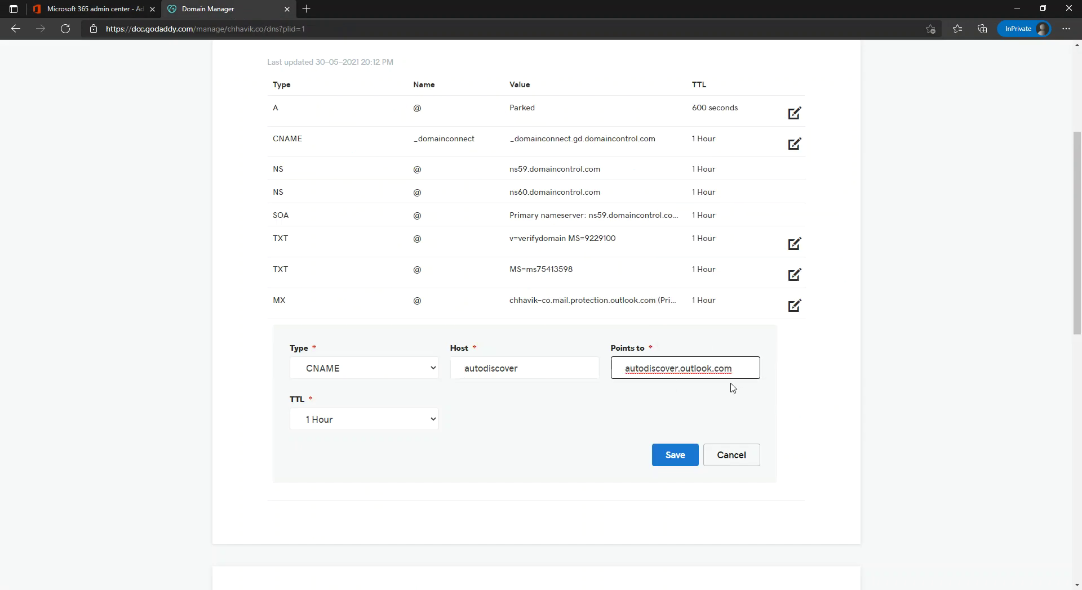
left_click(670, 454)
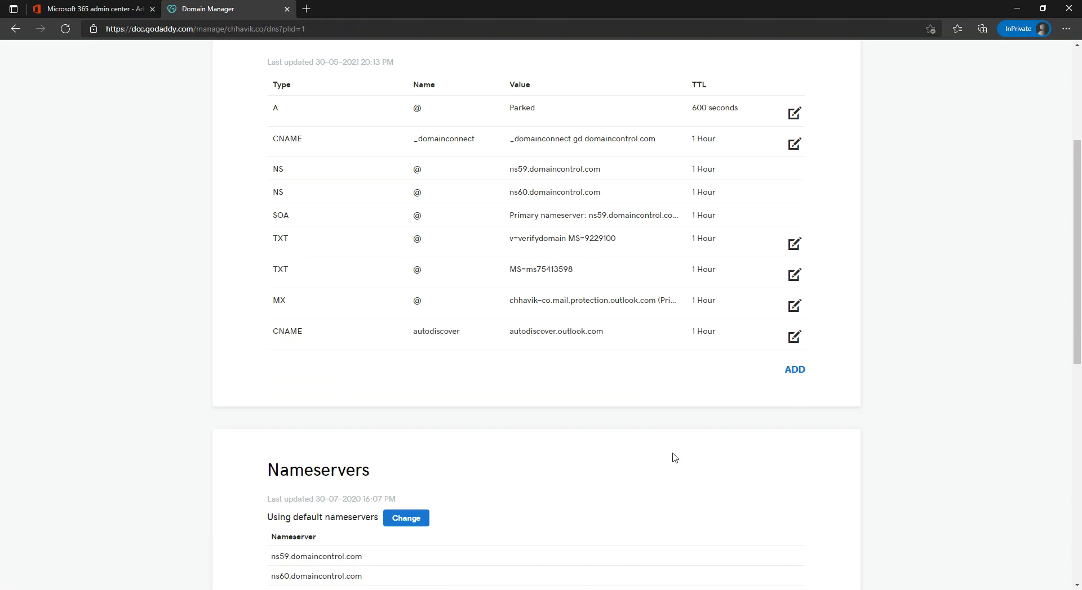
- Copy the expected Exchange TXT name @ from the Microsoft 365 admin center and paste it as the host of a new TXT record at GoDaddy
left_click(113, 12)
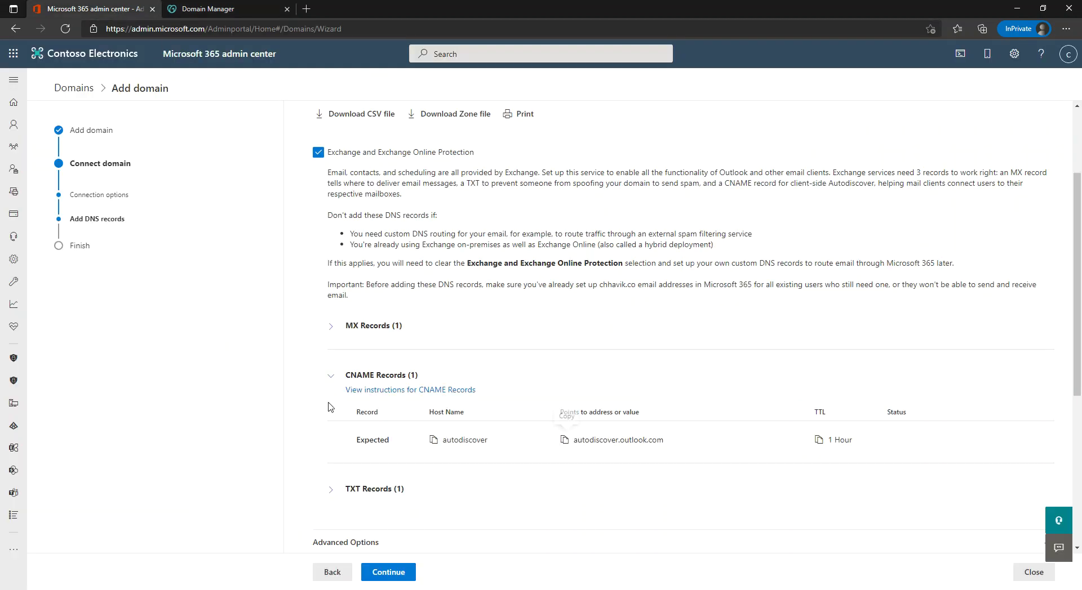
left_click(331, 375)
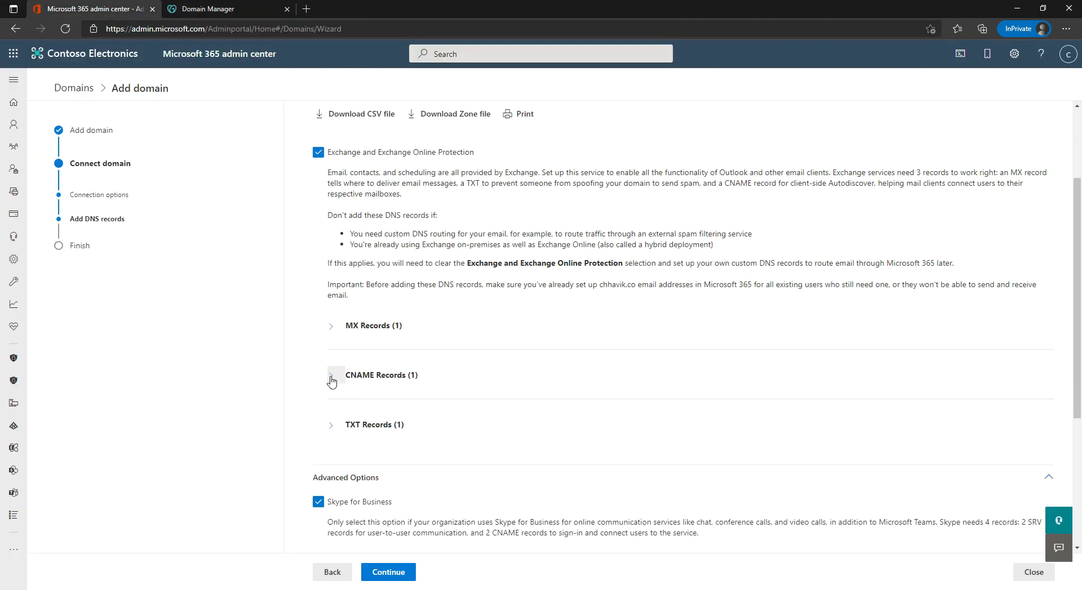
left_click(331, 425)
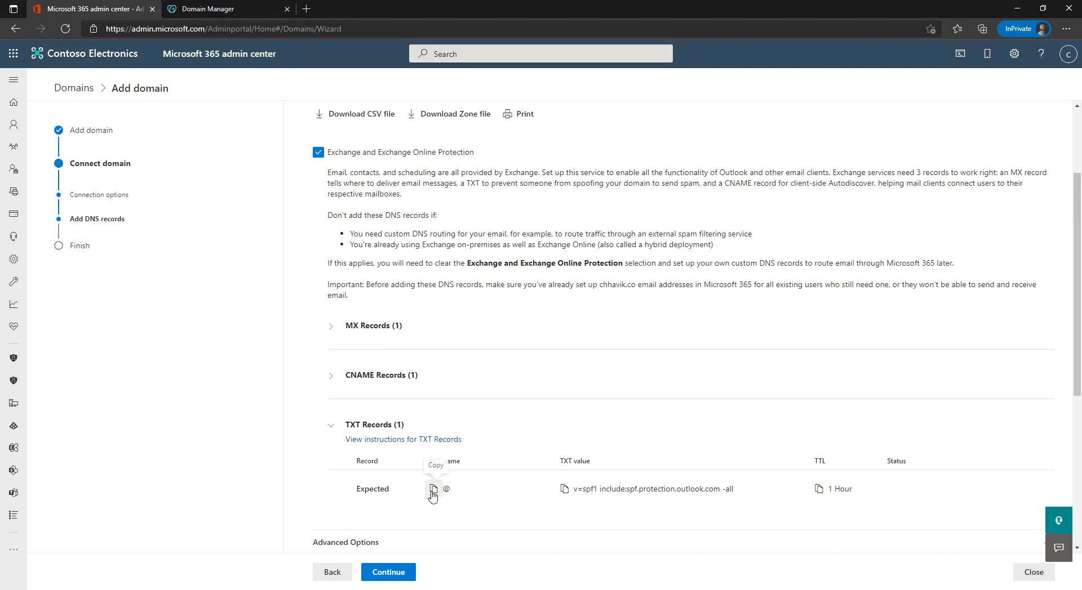
left_click(244, 9)
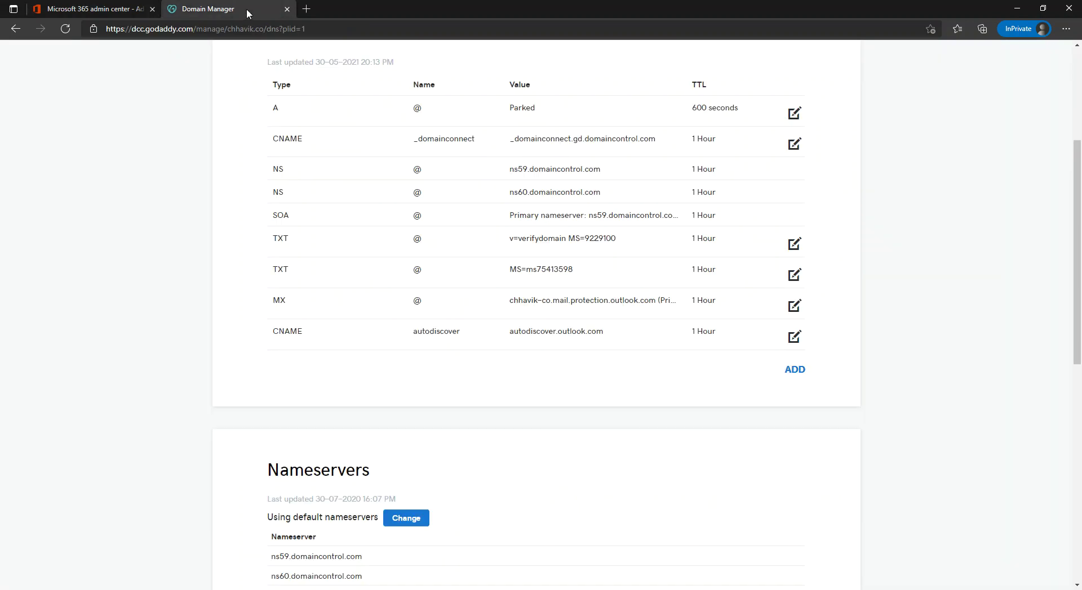
left_click(796, 371)
left_click(432, 401)
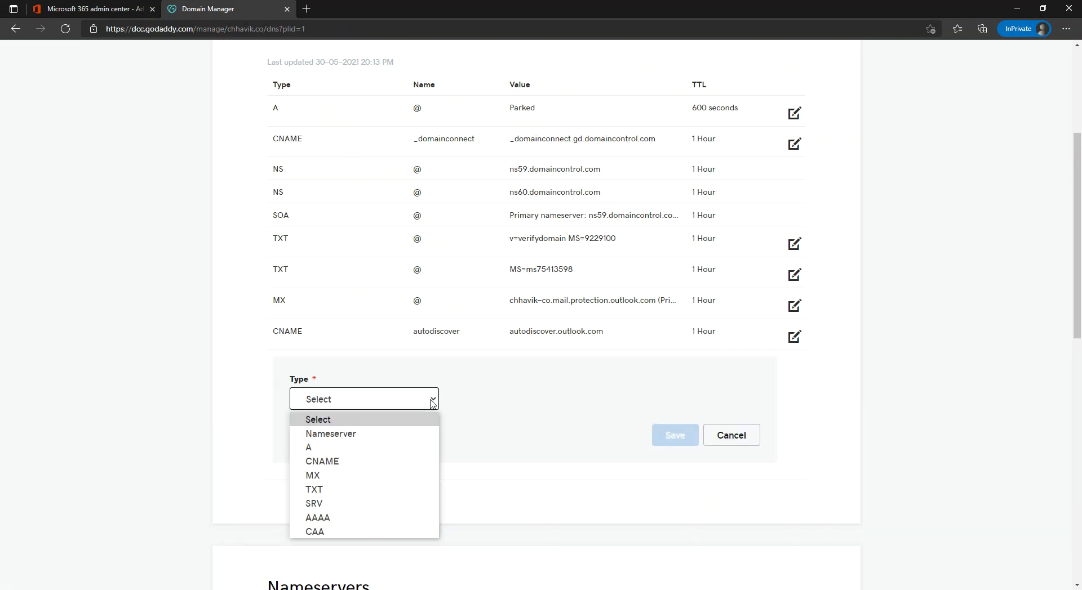
left_click(326, 490)
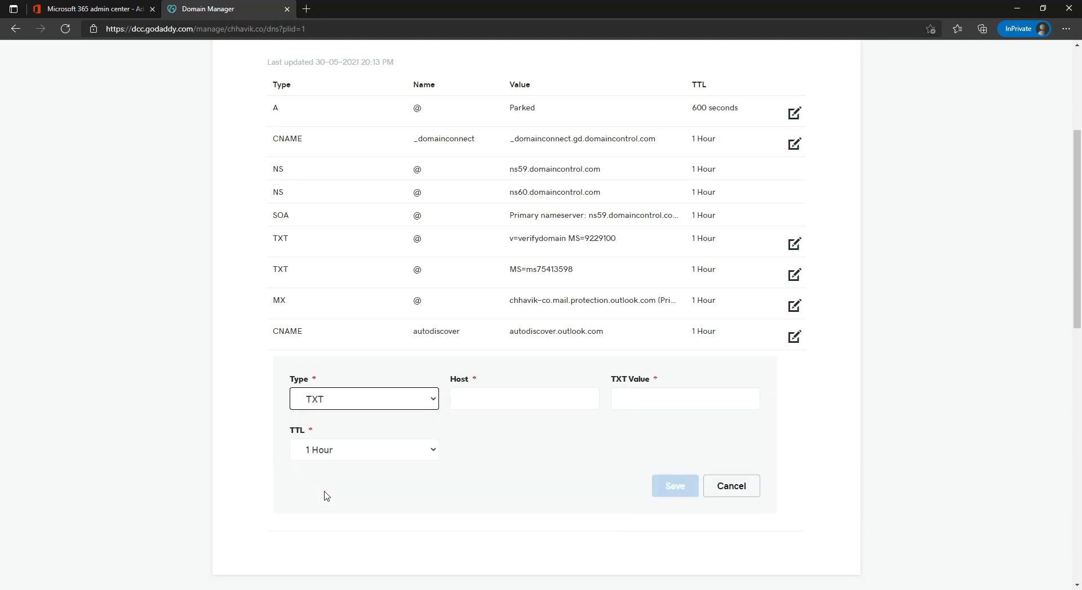
left_click(498, 401)
right_click(506, 406)
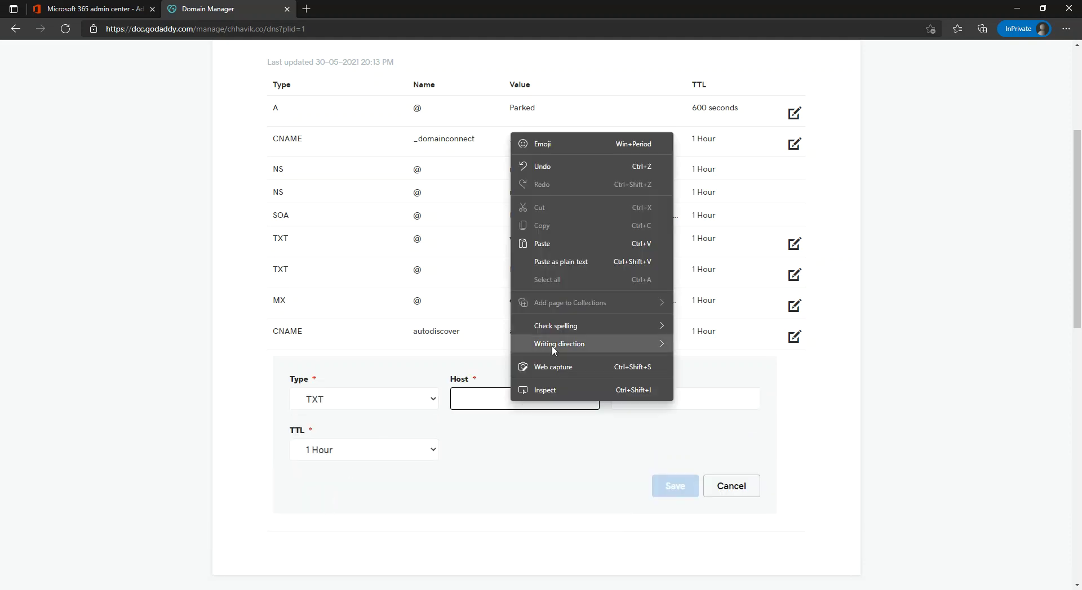
left_click(562, 245)
- Copy the TXT value v=spf1 include:spf.protection.outlook.com -all from the Microsoft 365 admin center into GoDaddy's new TXT record and save the record
left_click(123, 8)
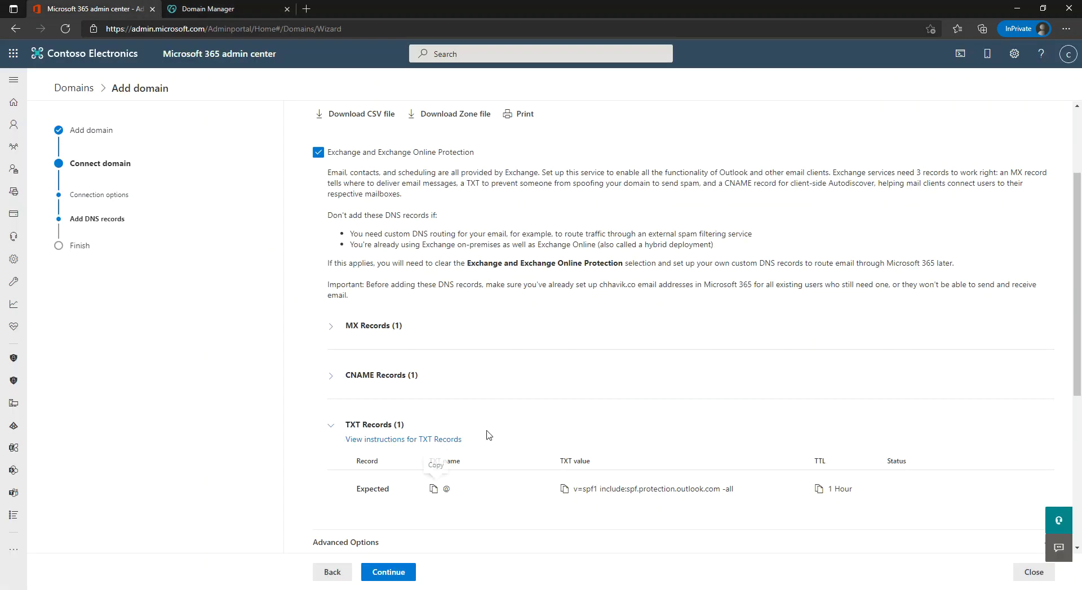
left_click(564, 488)
left_click(231, 11)
left_click(637, 404)
right_click(636, 406)
left_click(683, 246)
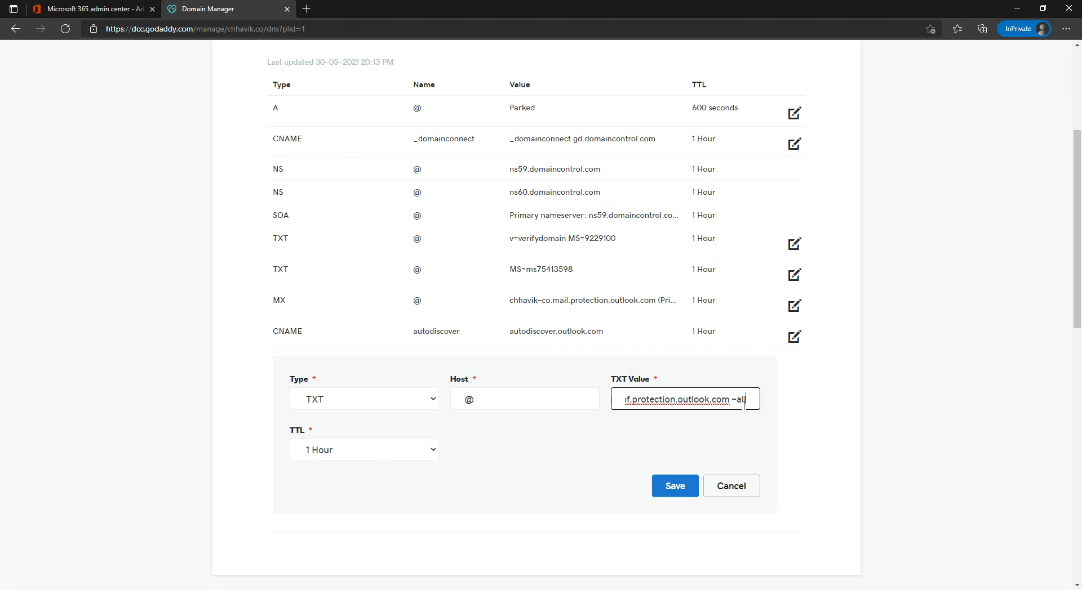
left_click(674, 487)
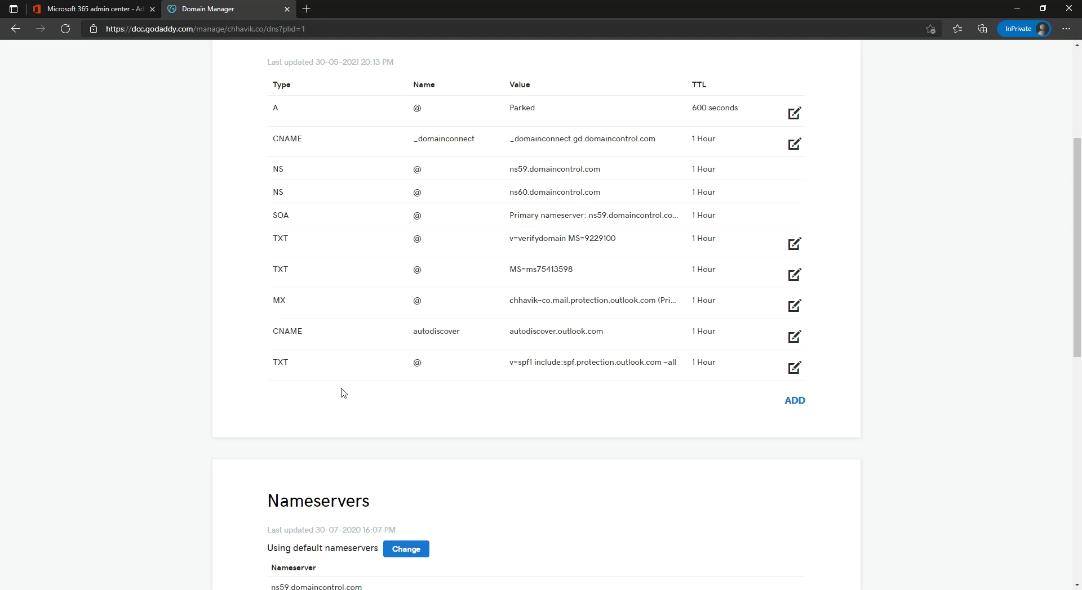
- Collapse the Exchange TXT records in the Microsoft 365 admin center and clear the Exchange and Exchange Online Protection selection
left_click(107, 9)
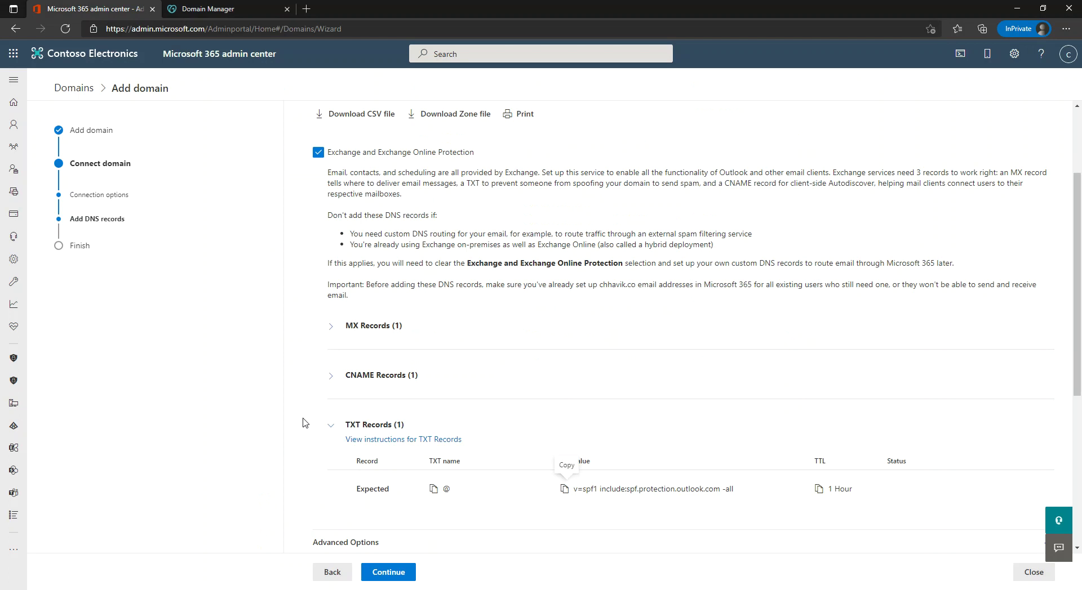
left_click(331, 432)
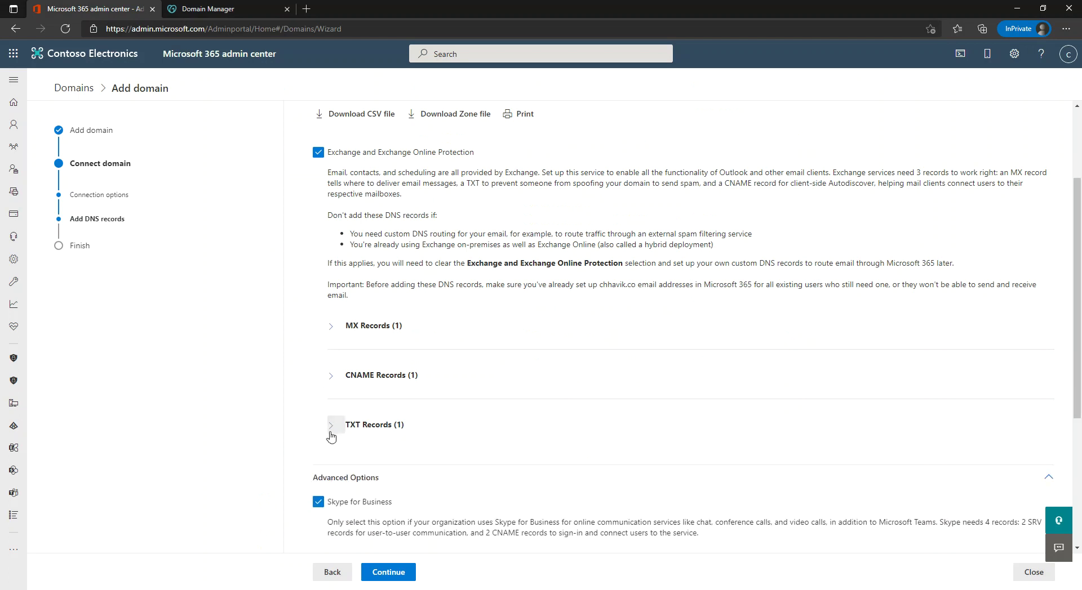
left_click(318, 153)
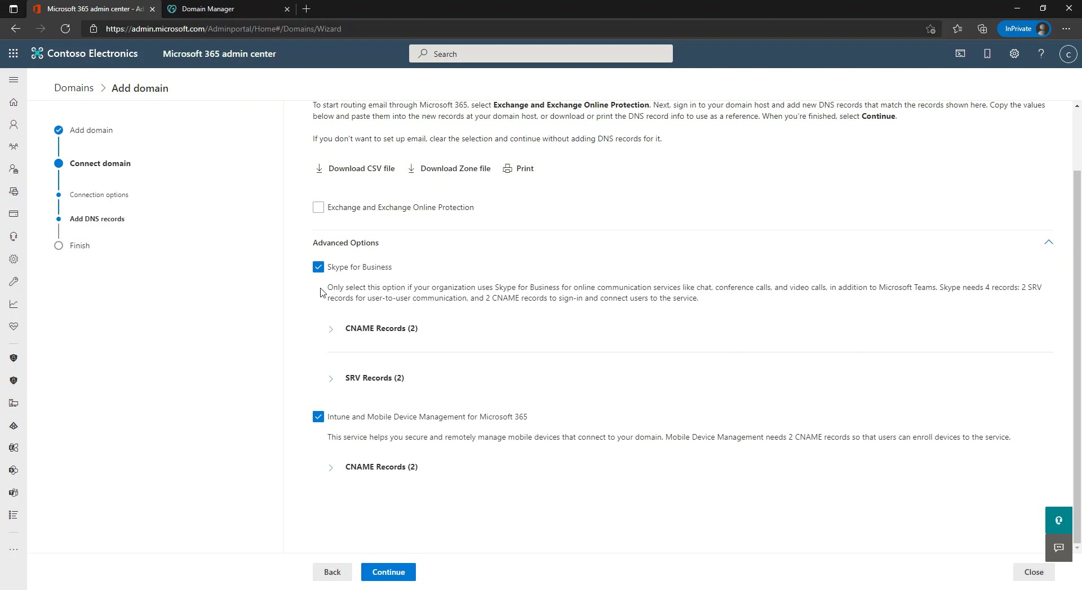
- Clear the Skype for Business selection and highlight the host name enterpriseregistration in the expanded Intune CNAME records
left_click(318, 267)
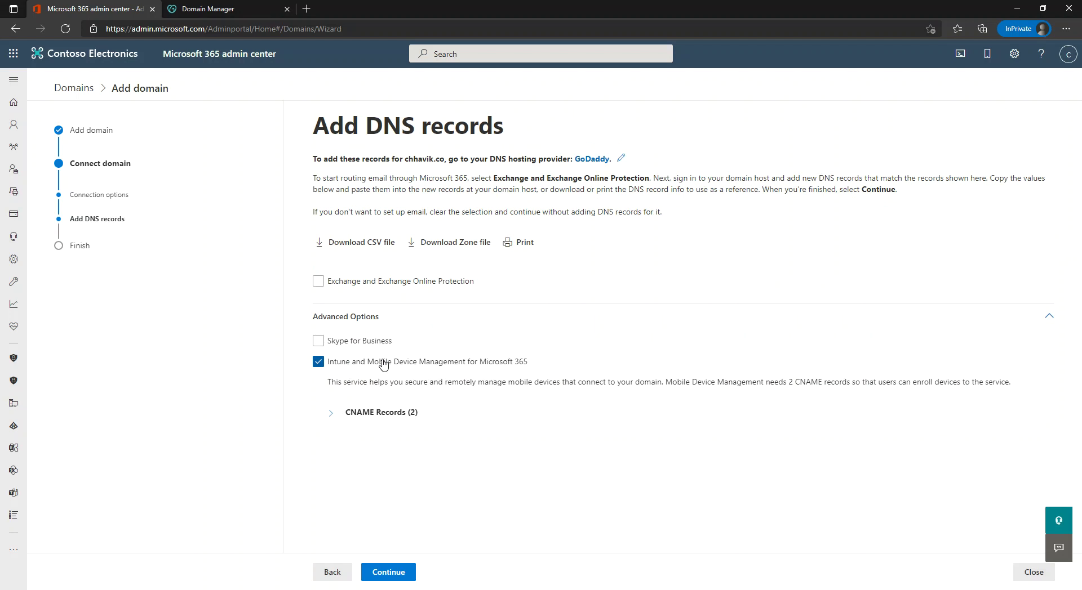
left_click(332, 416)
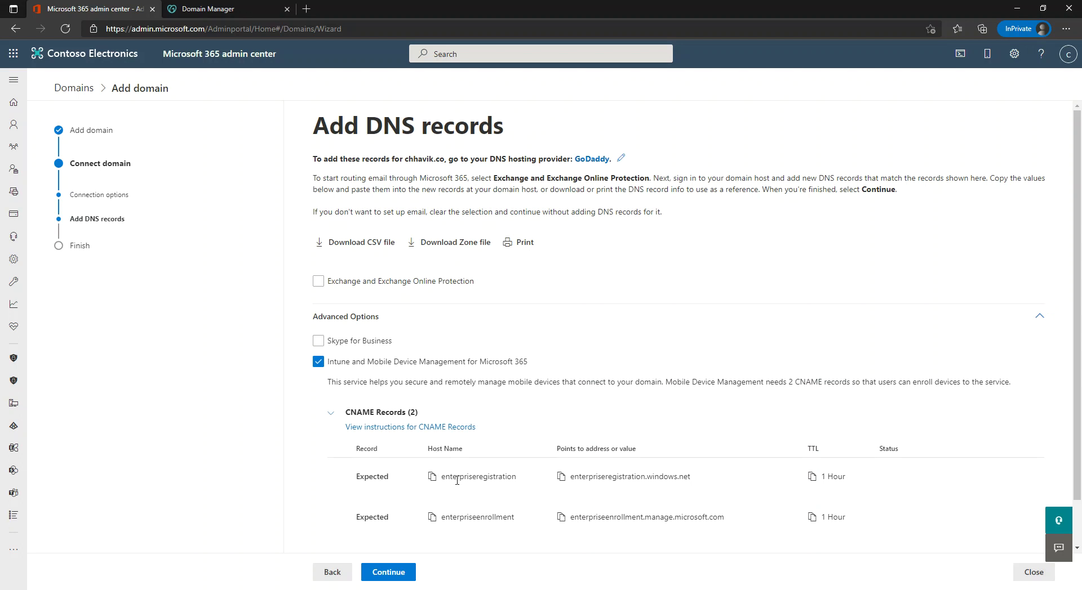
left_click_drag(442, 476, 518, 477)
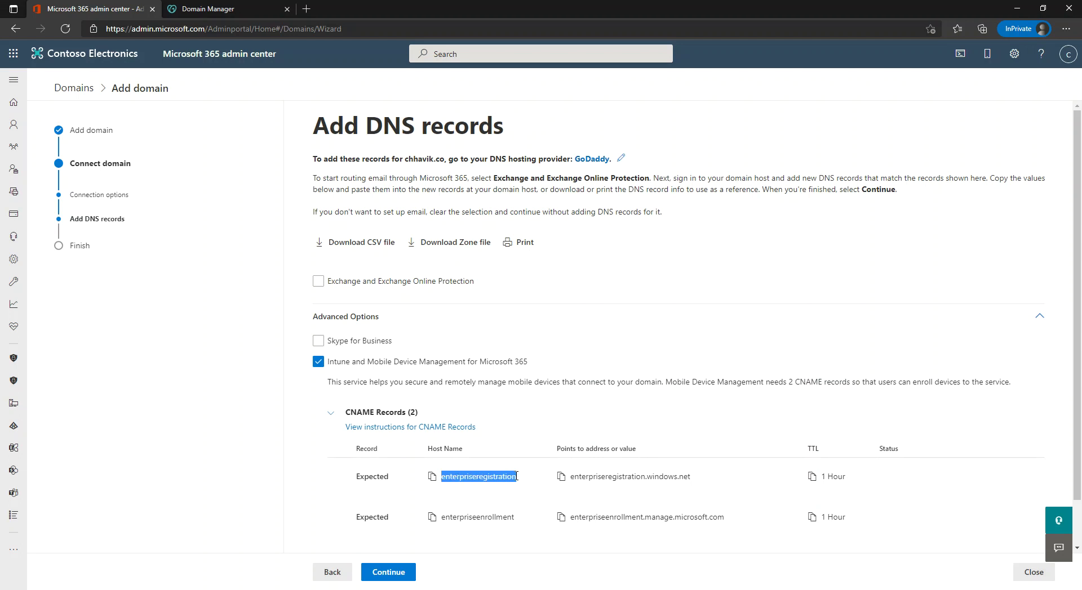
- Switch to the GoDaddy Domain Manager and start a new DNS record of type CNAME
left_click(217, 10)
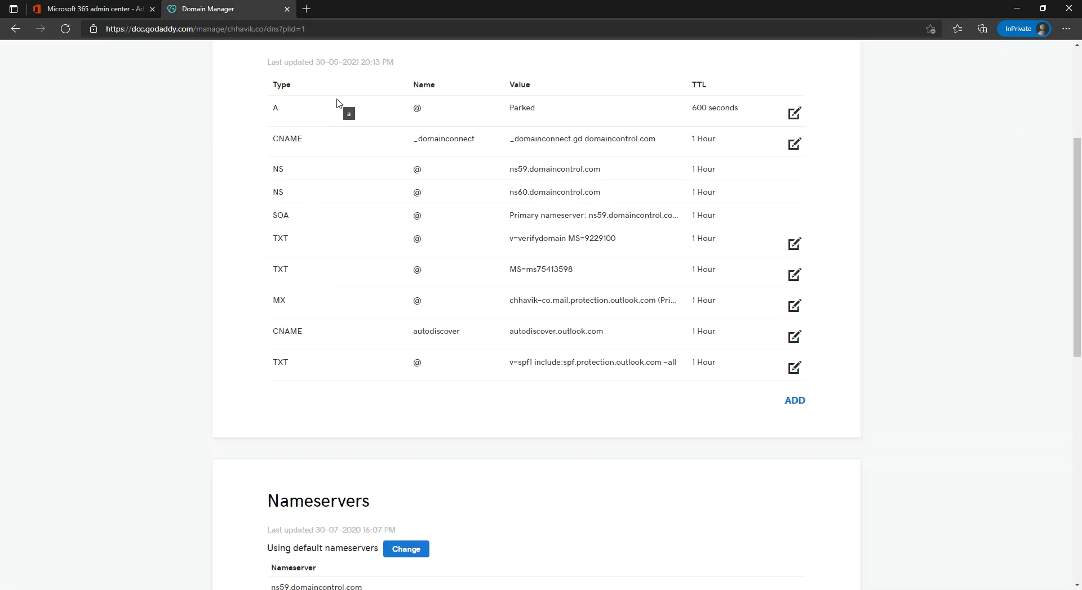
left_click(105, 8)
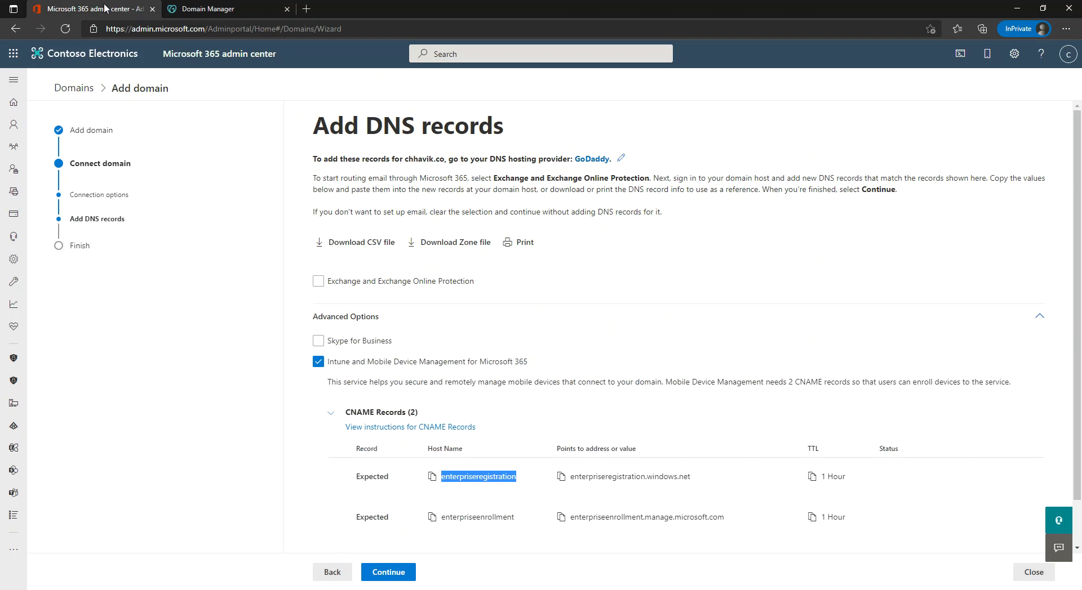
left_click(207, 8)
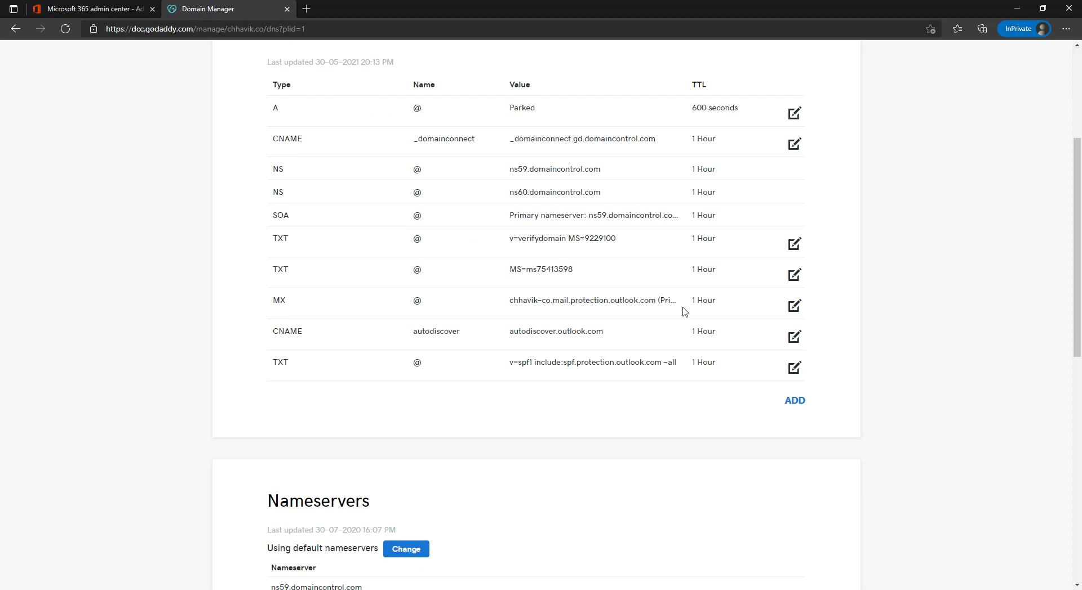
left_click(791, 408)
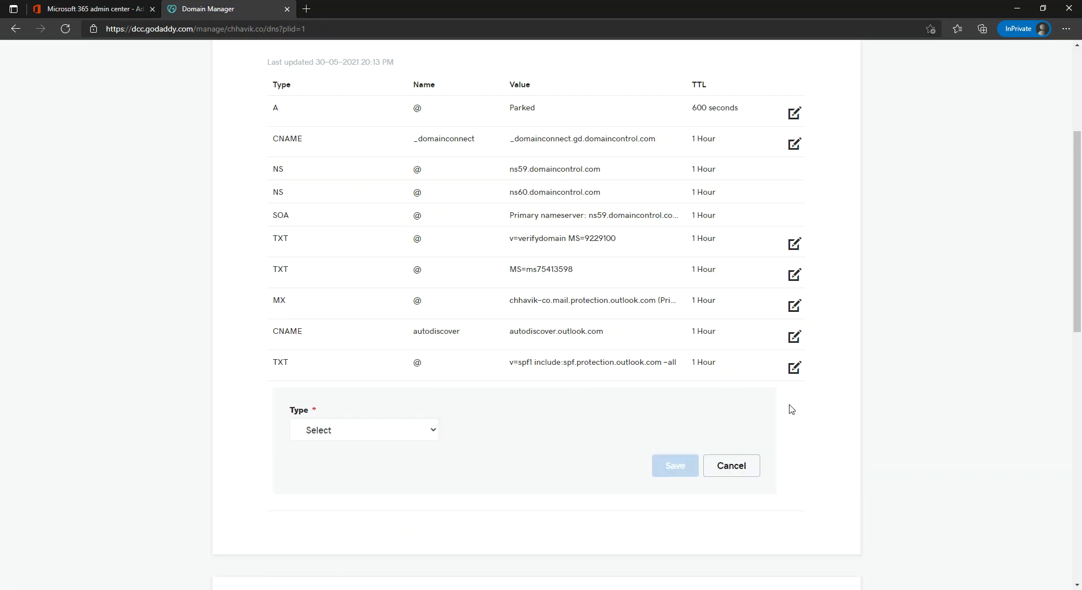
left_click(355, 430)
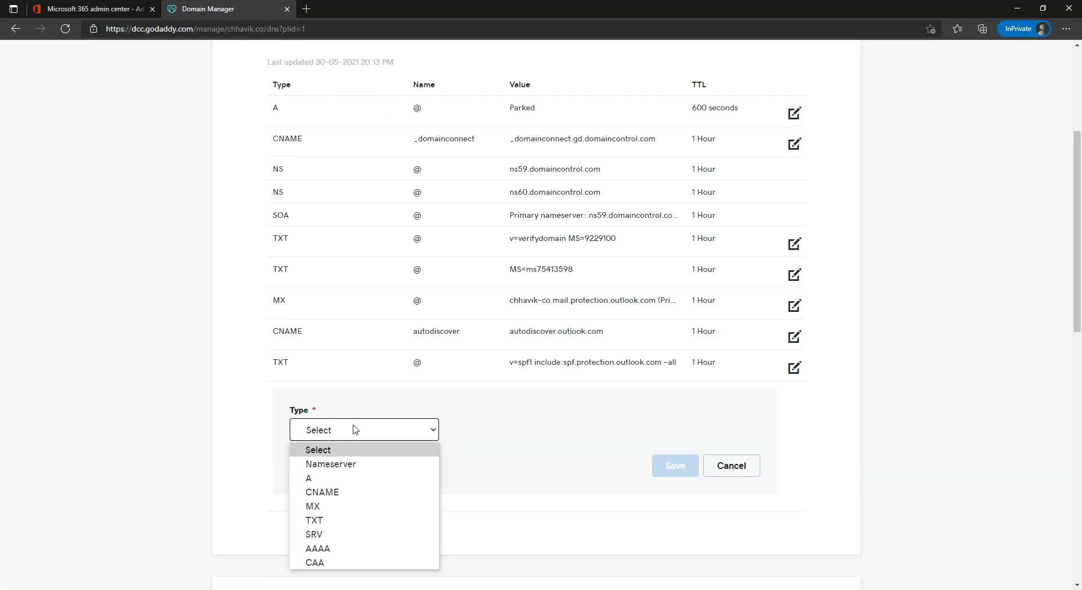
left_click(345, 493)
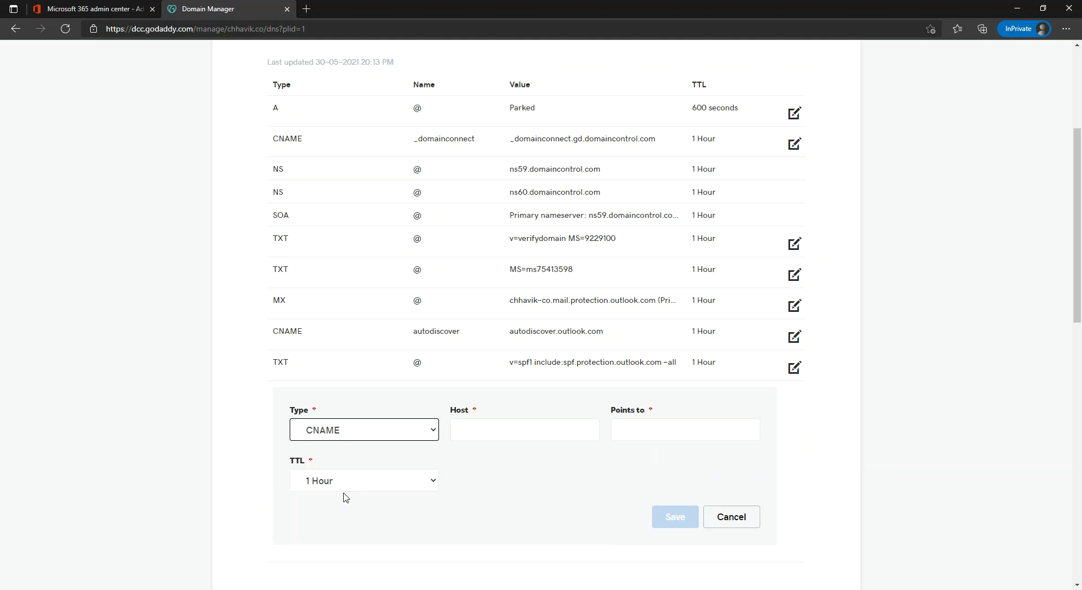
- Try to paste the enterpriseregistration host name from the Microsoft 365 admin center into the new CNAME record's host at GoDaddy
left_click(119, 7)
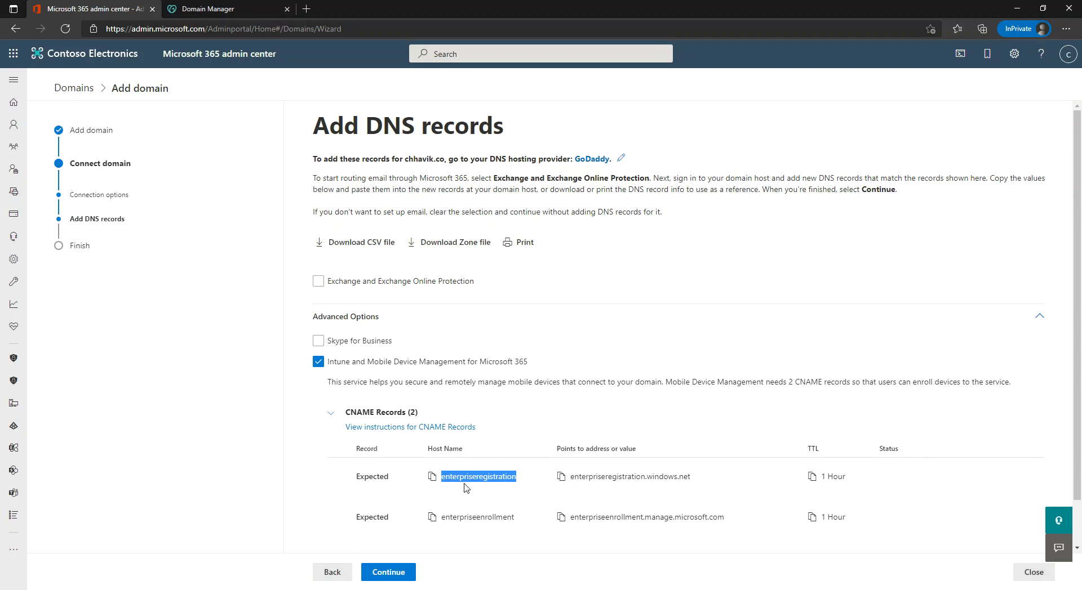
left_click(250, 9)
right_click(507, 424)
left_click(507, 427)
right_click(476, 432)
left_click(529, 266)
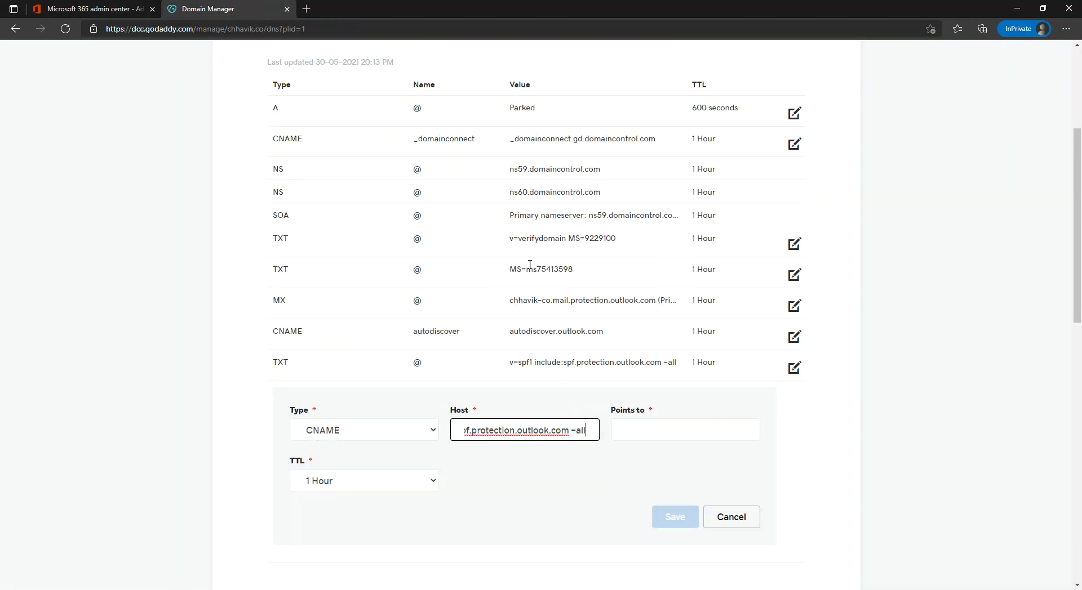
- Copy enterpriseregistration from the Microsoft 365 admin center and make it the only text in the host of GoDaddy's new CNAME record
left_click(130, 8)
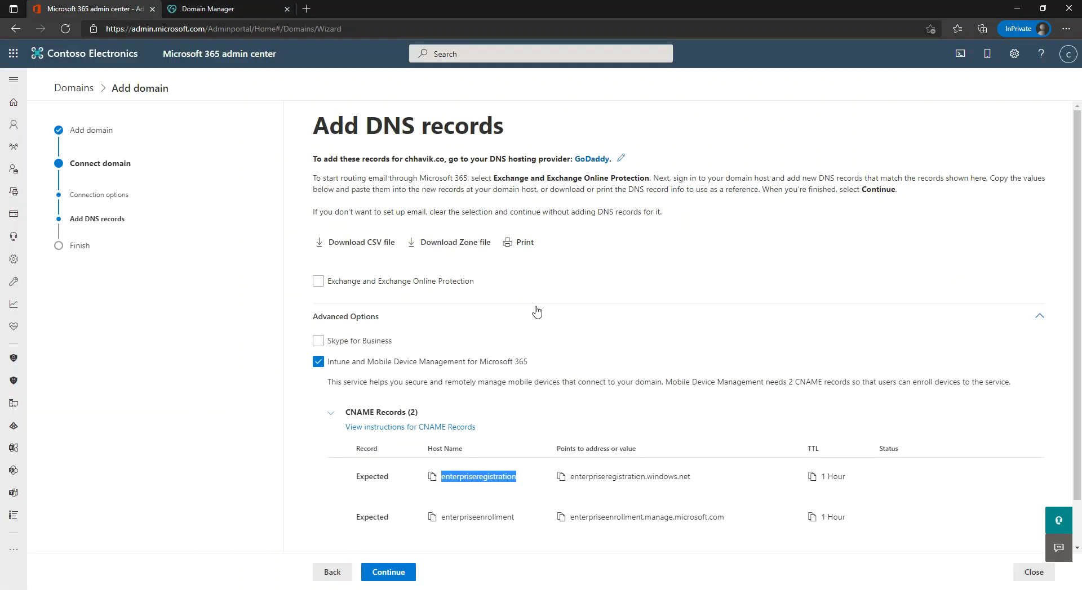
left_click(431, 477)
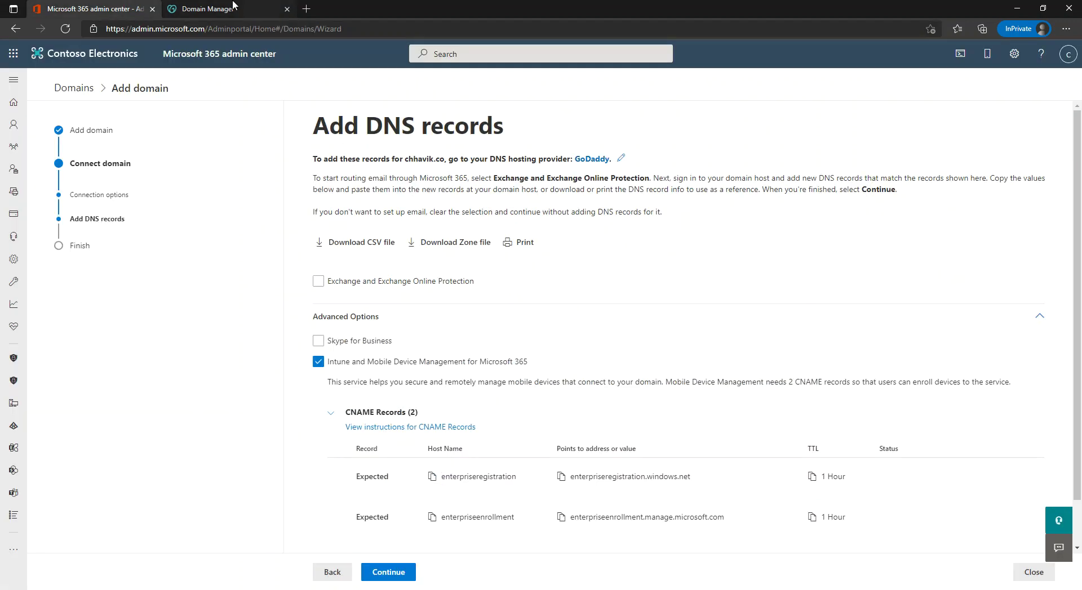
left_click(251, 8)
triple_click(589, 430)
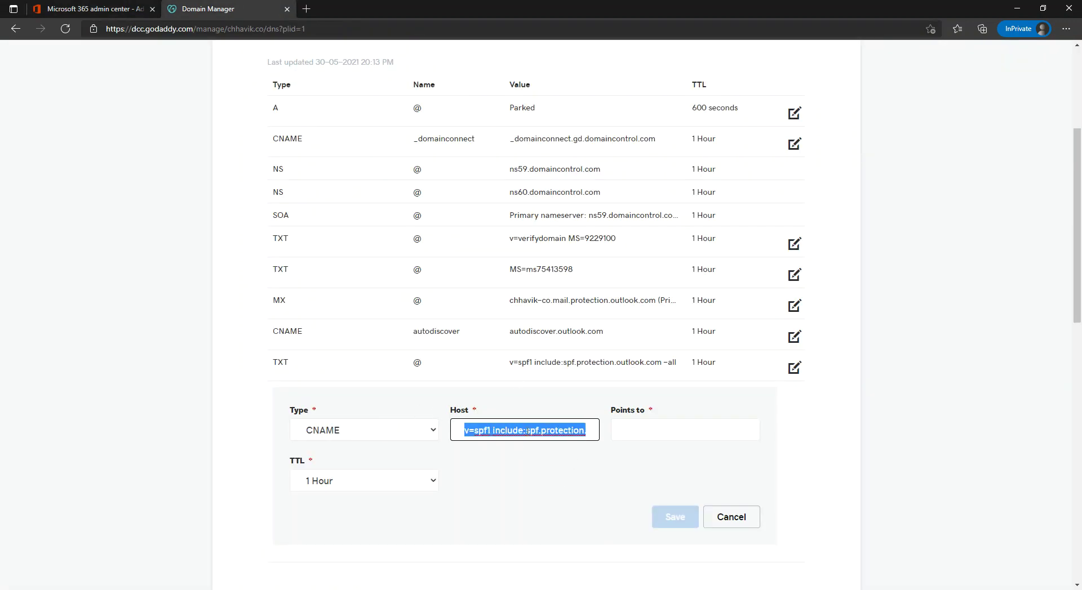
key("ctrl+v")
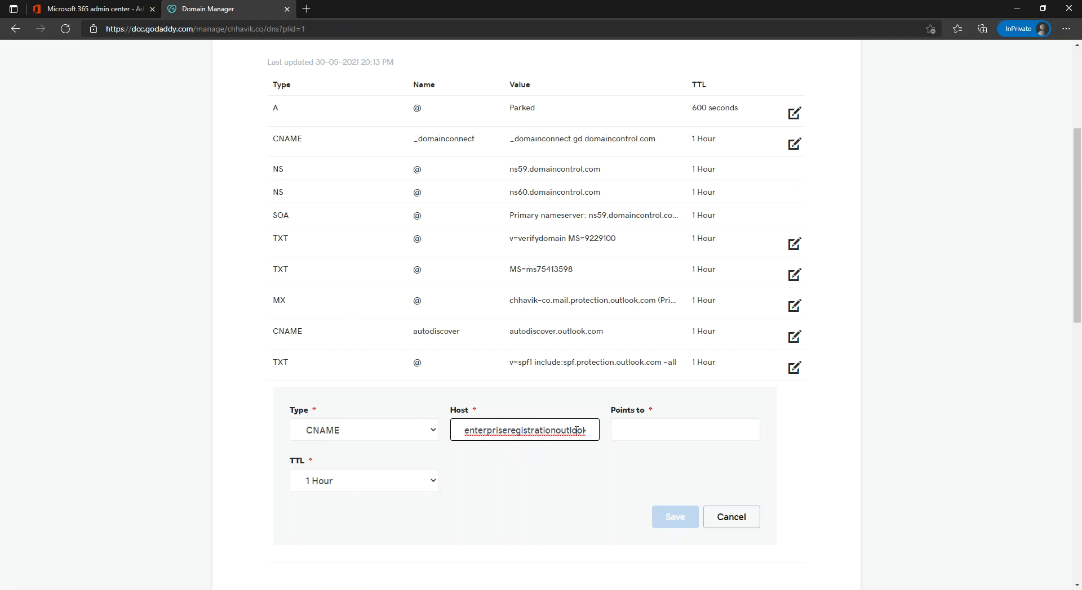
left_click_drag(556, 430, 598, 435)
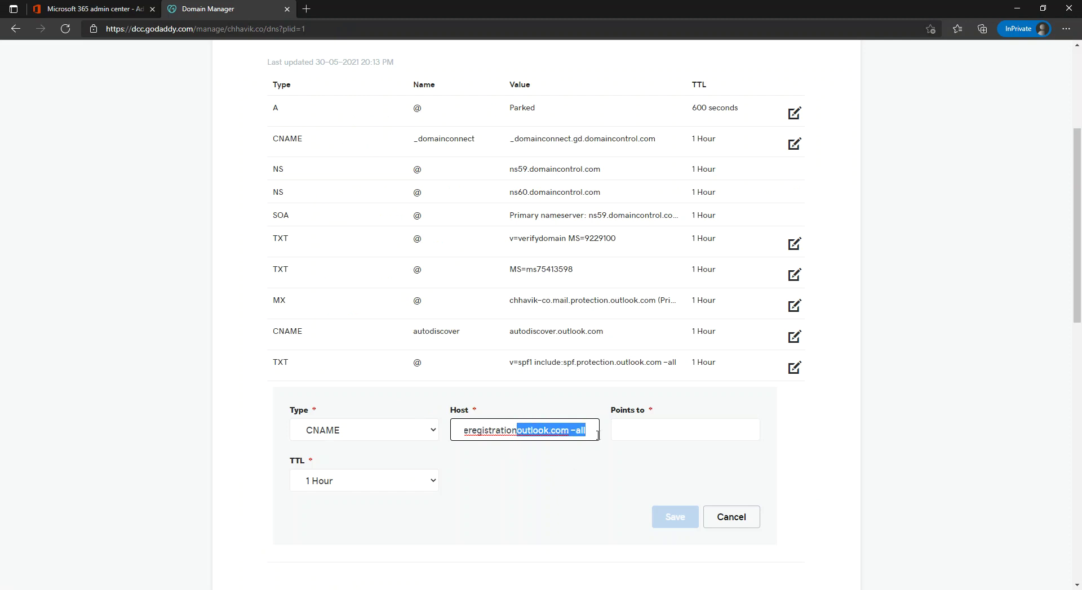
key("BackSpace")
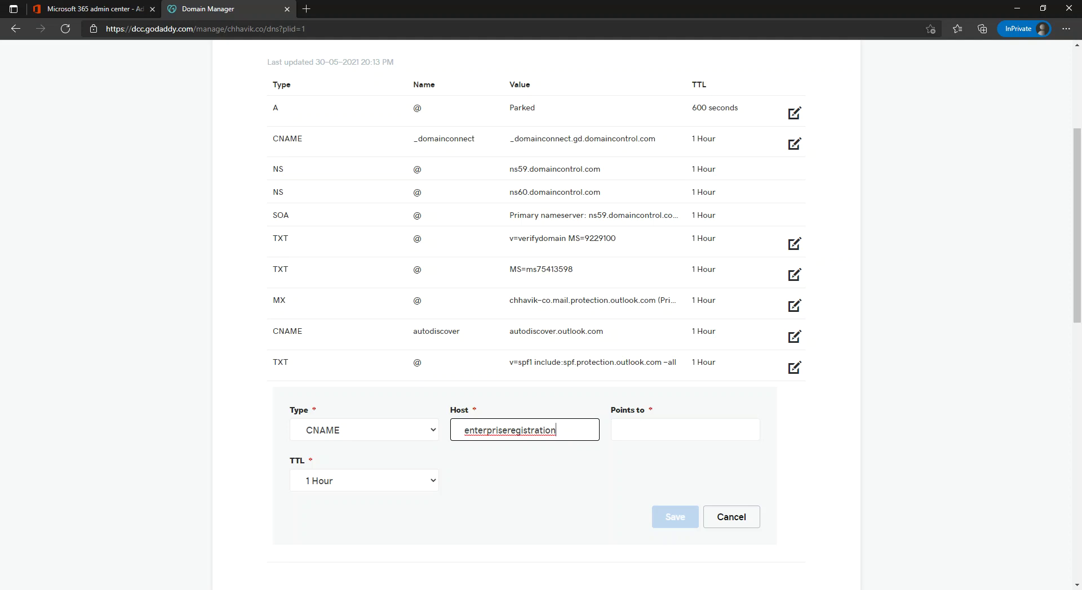
- Copy enterpriseregistration.windows.net from the Microsoft 365 admin center as the points-to value of GoDaddy's new CNAME record and save the record
left_click(135, 8)
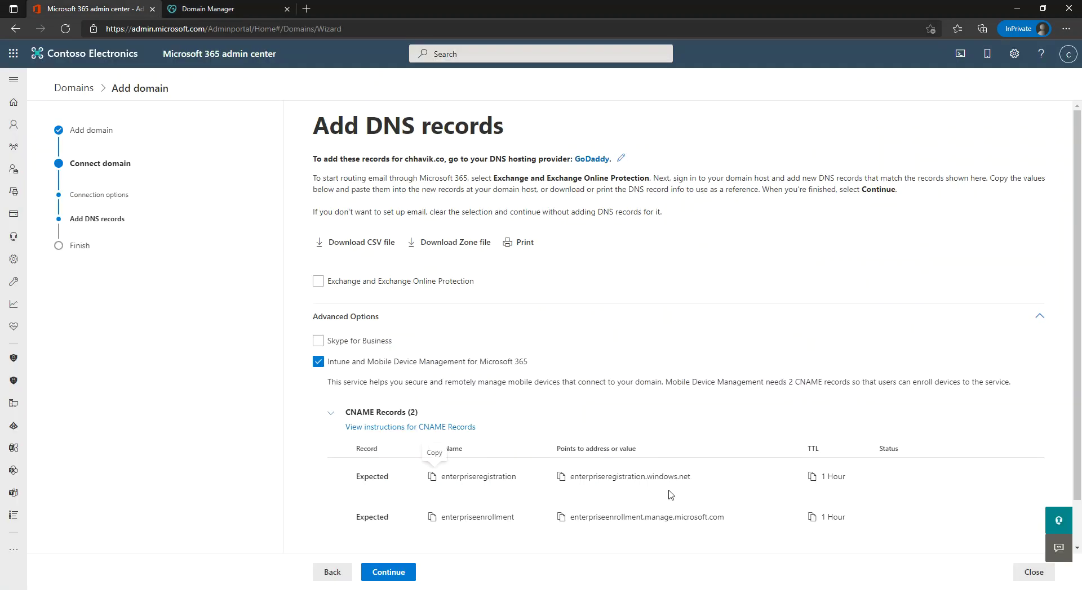
left_click(561, 477)
left_click(209, 9)
left_click(641, 433)
right_click(641, 432)
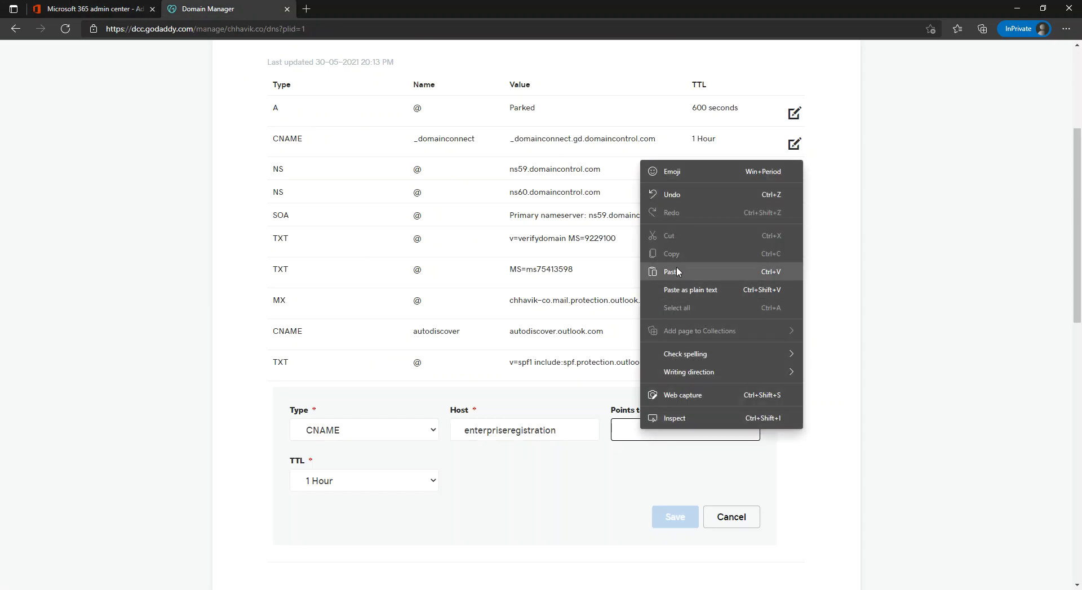
left_click(676, 266)
left_click(668, 521)
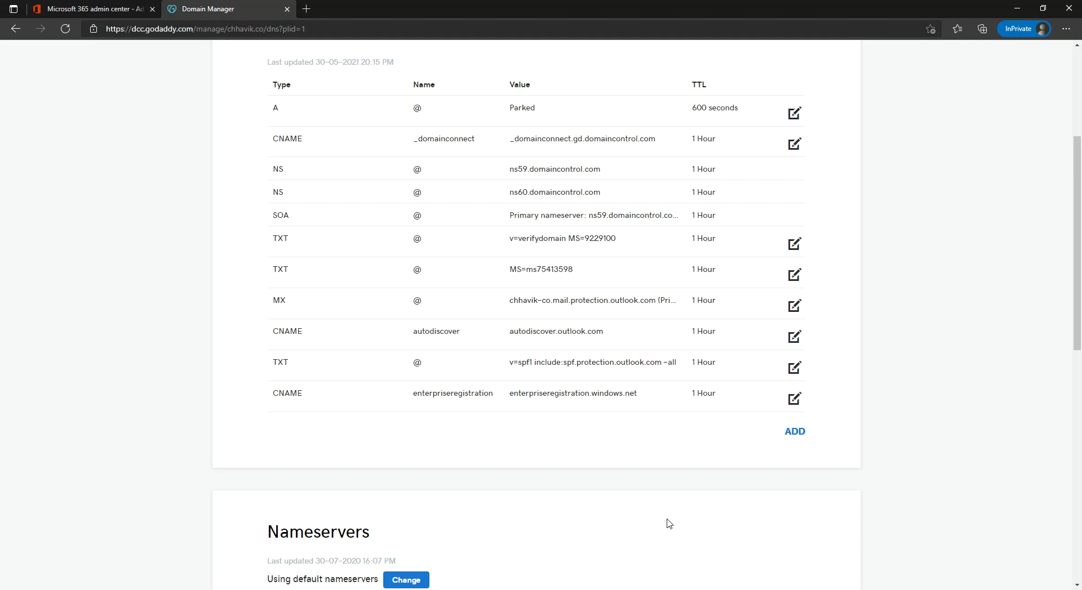
- Start another CNAME record at GoDaddy and paste enterpriseenrollment, copied from the Microsoft 365 admin center, as its host
left_click(796, 435)
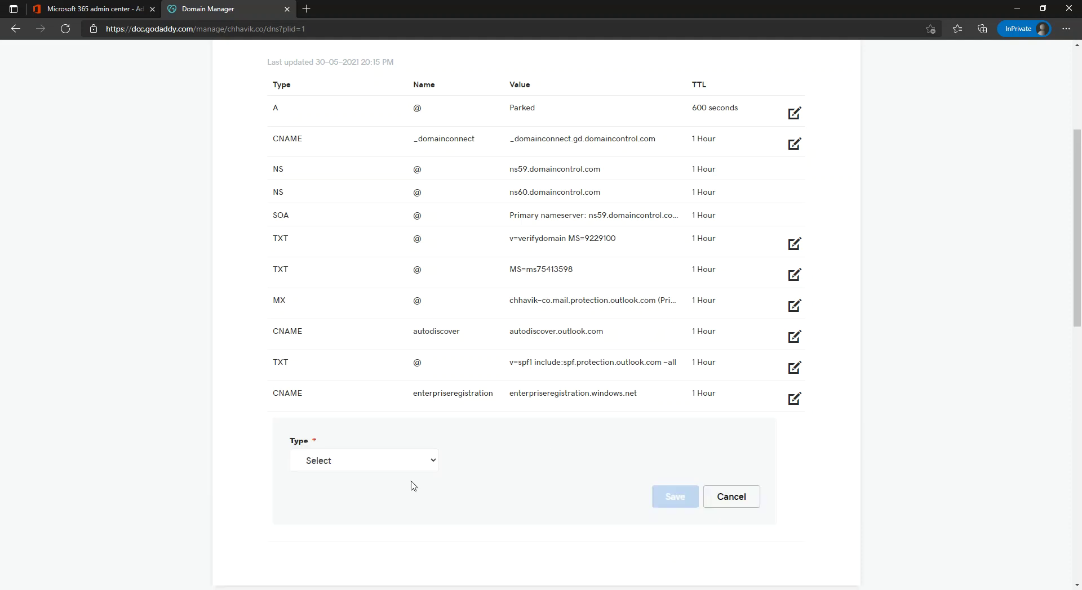
left_click(372, 465)
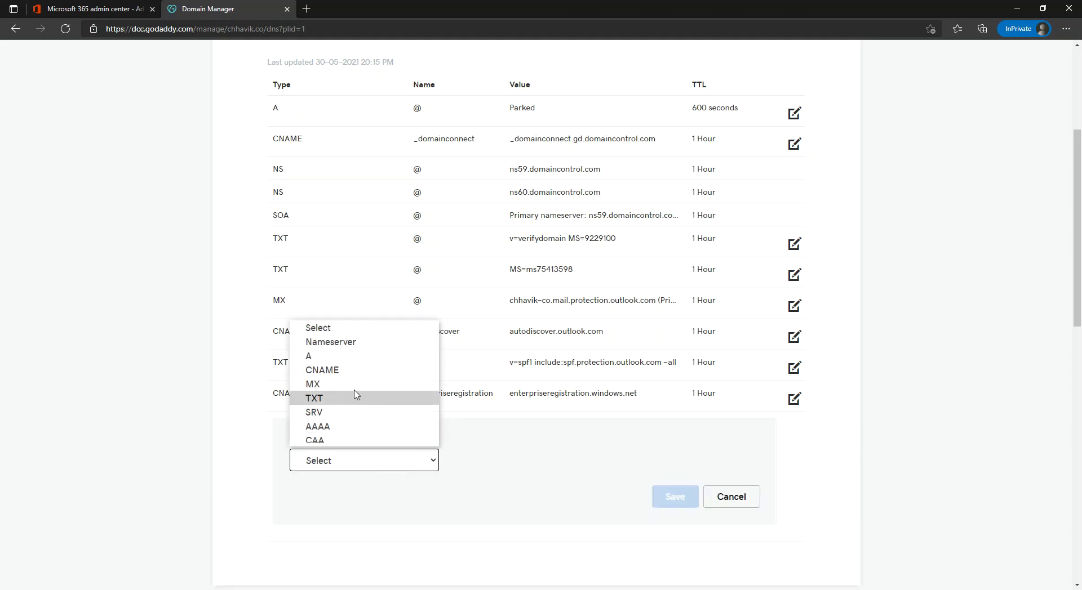
left_click(358, 372)
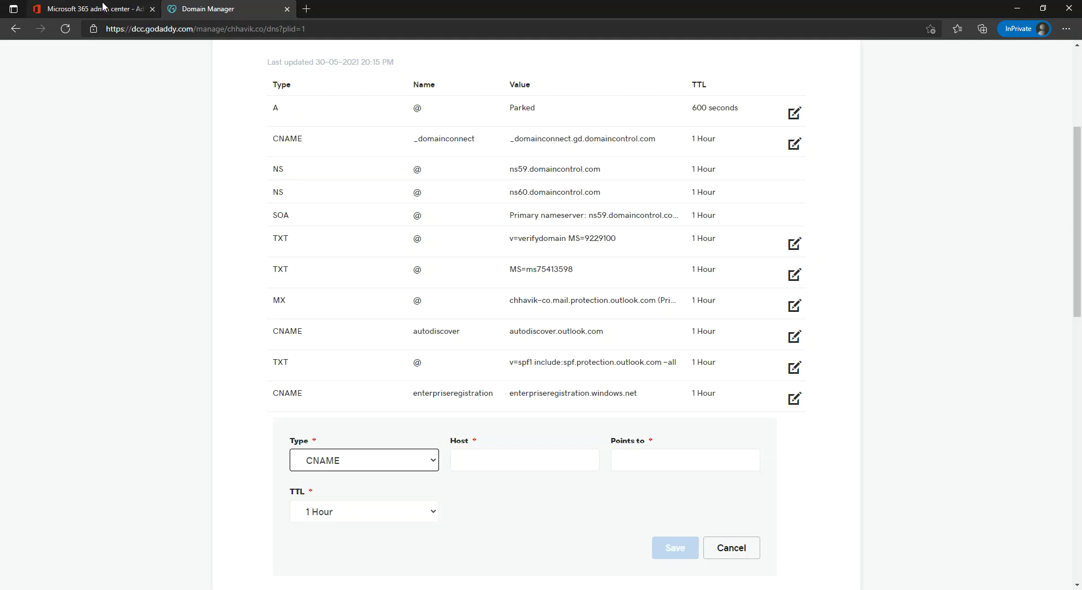
left_click(103, 7)
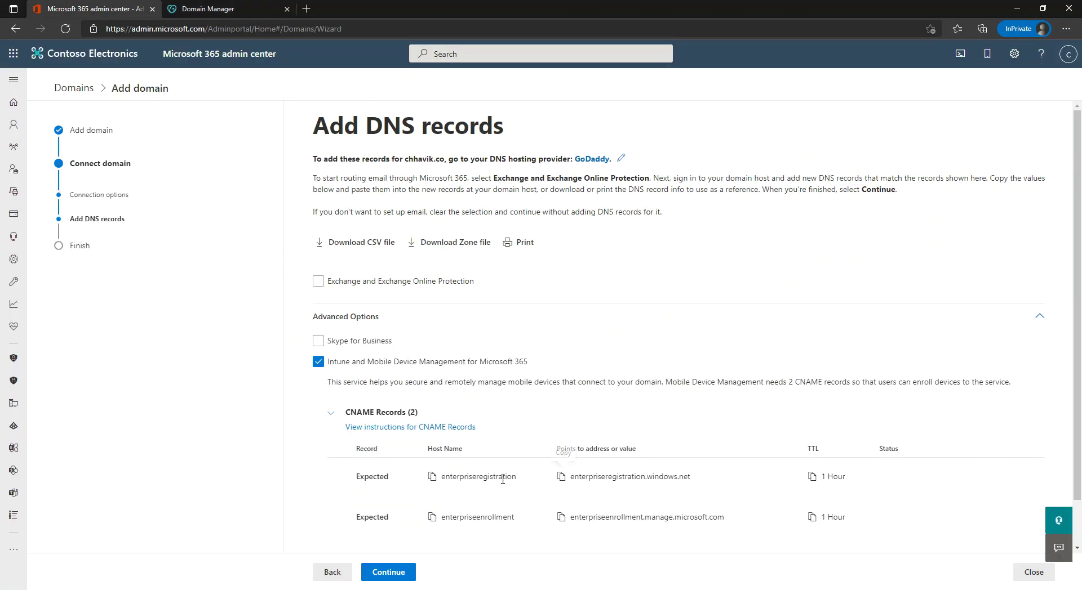
left_click(432, 518)
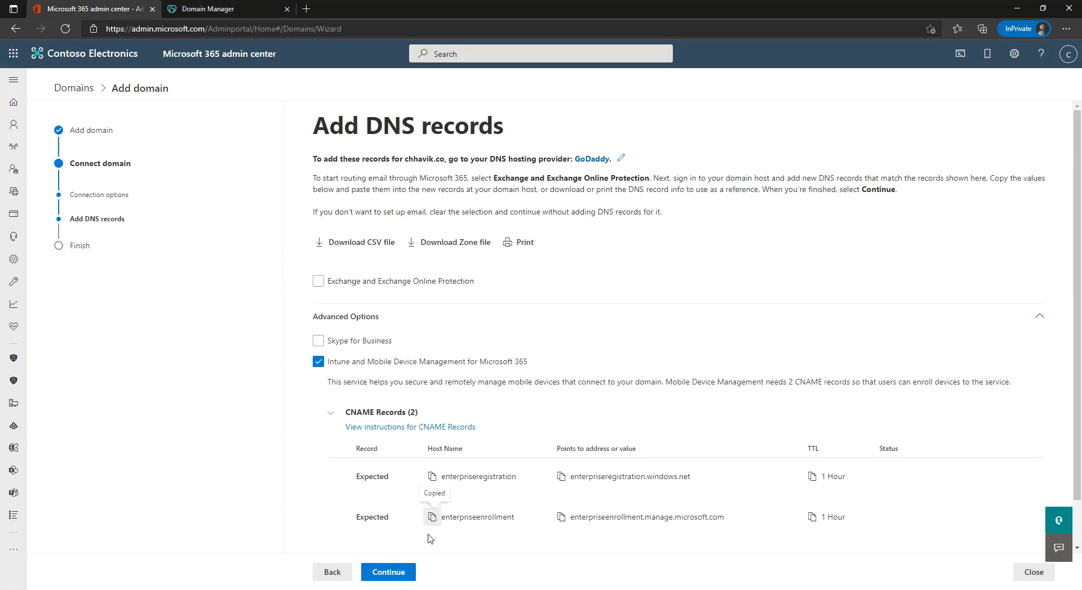
left_click(255, 12)
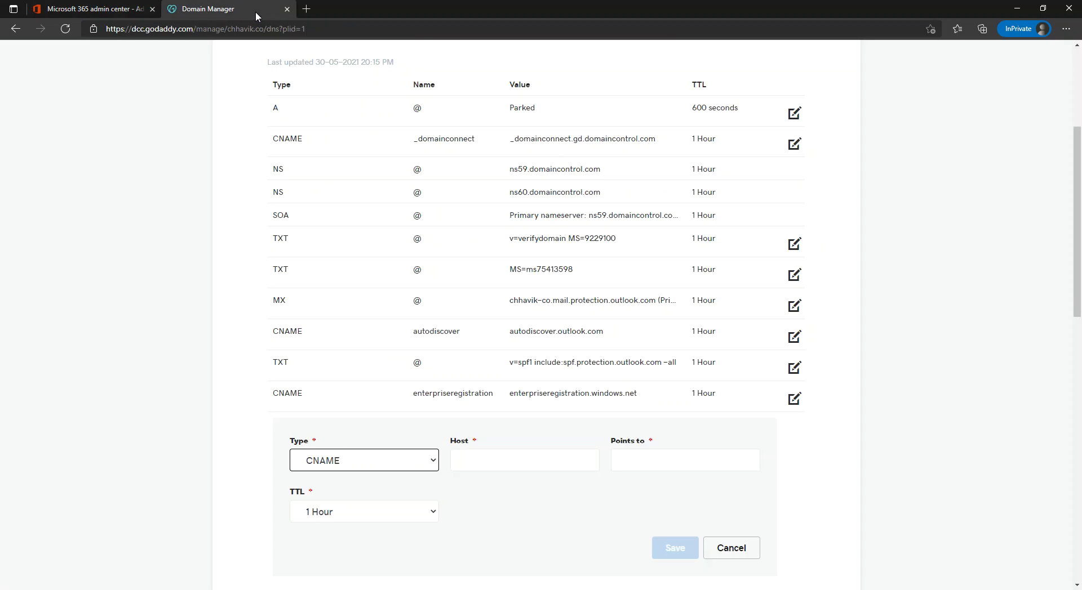
left_click(495, 461)
right_click(495, 462)
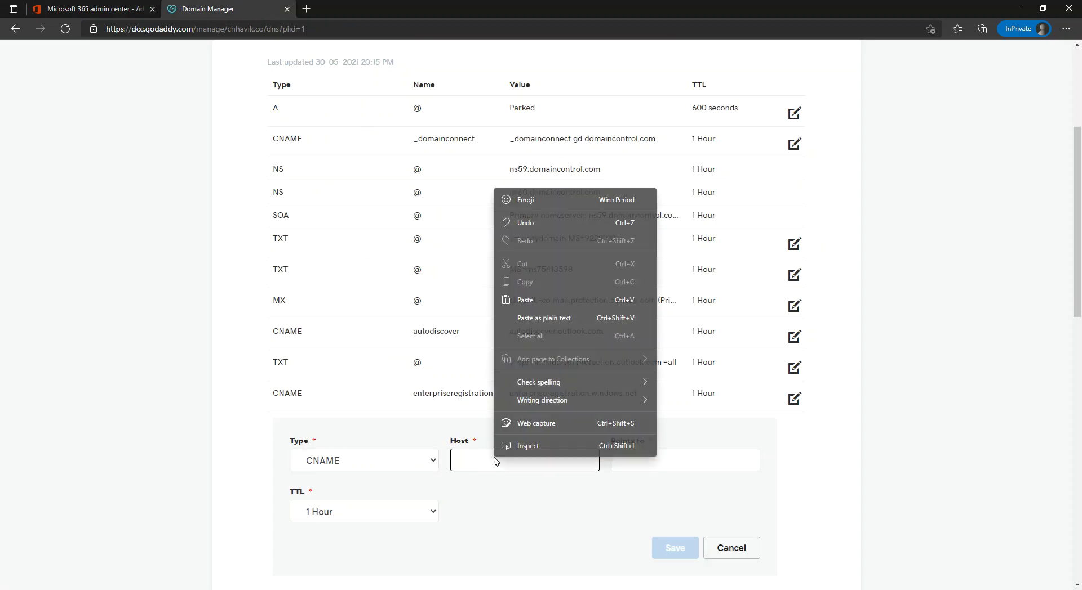
left_click(545, 302)
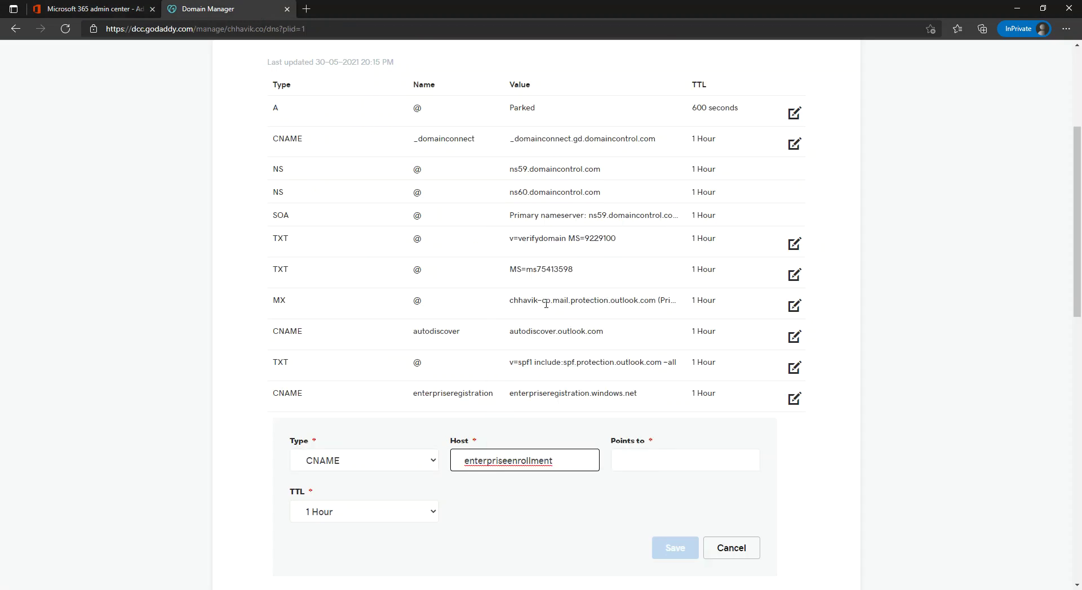
- Copy enterpriseenrollment.manage.microsoft.com from the Microsoft 365 admin center as the points-to value of GoDaddy's second Intune CNAME record and save the record
left_click(121, 10)
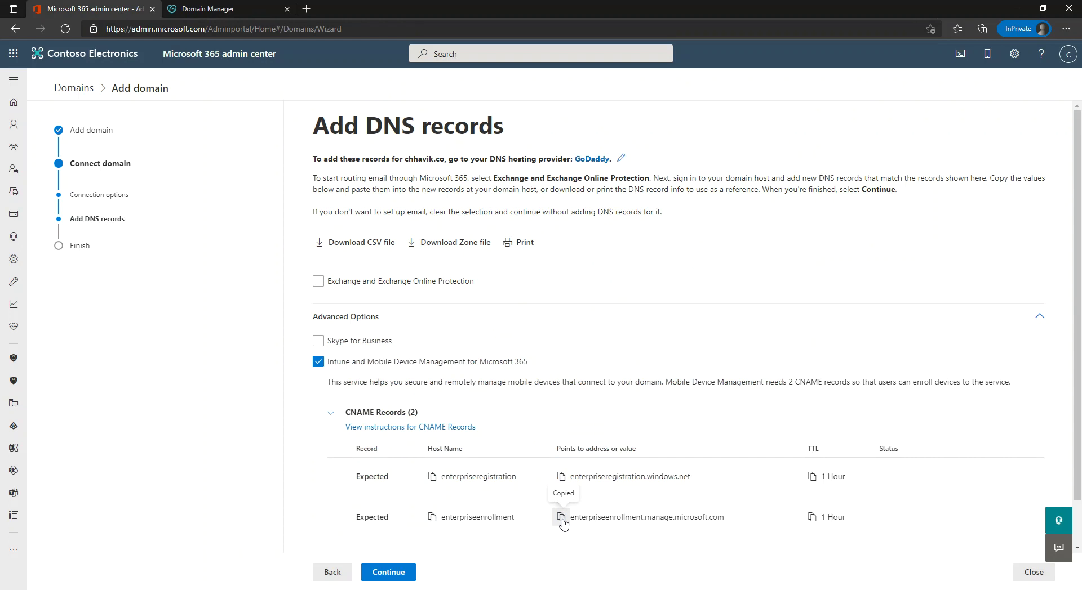
left_click(225, 9)
left_click(646, 463)
right_click(647, 462)
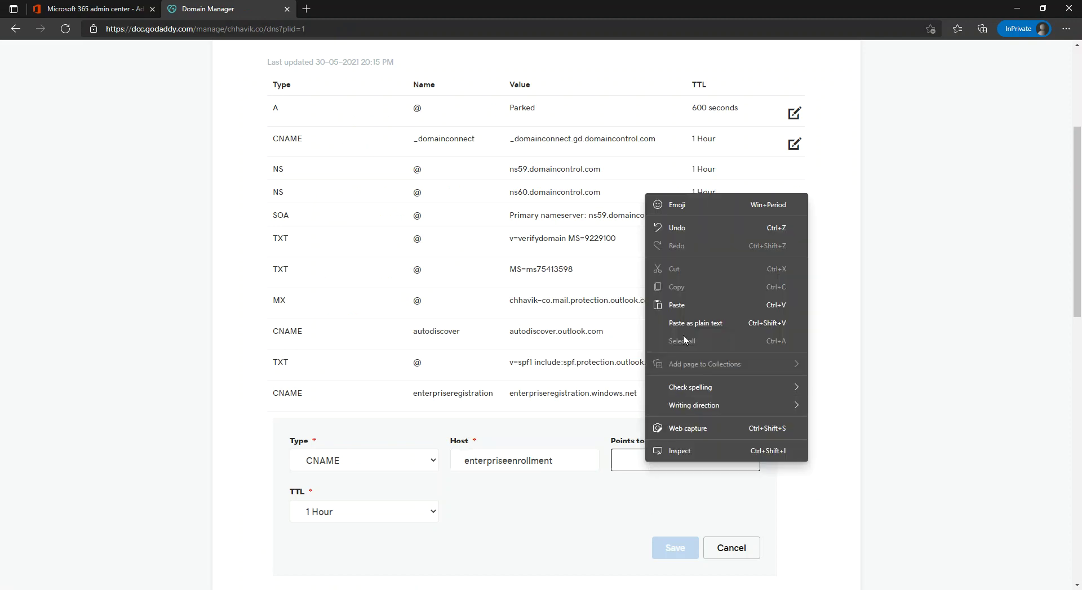
left_click(685, 310)
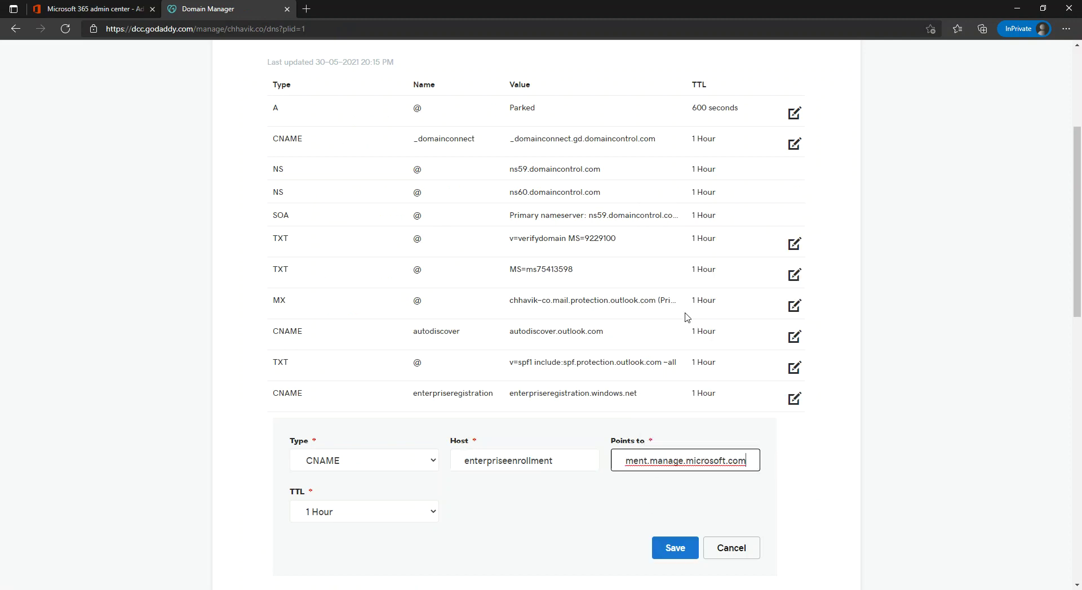
left_click(676, 548)
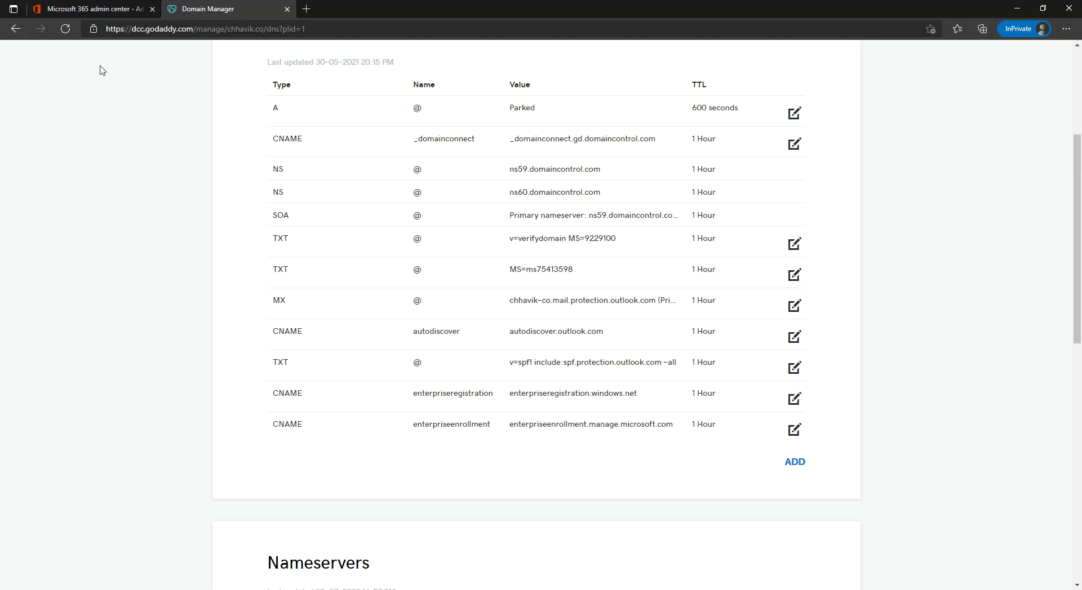
- Reselect Exchange and Exchange Online Protection in the Microsoft 365 admin center and continue the wizard to complete the domain setup
left_click(119, 11)
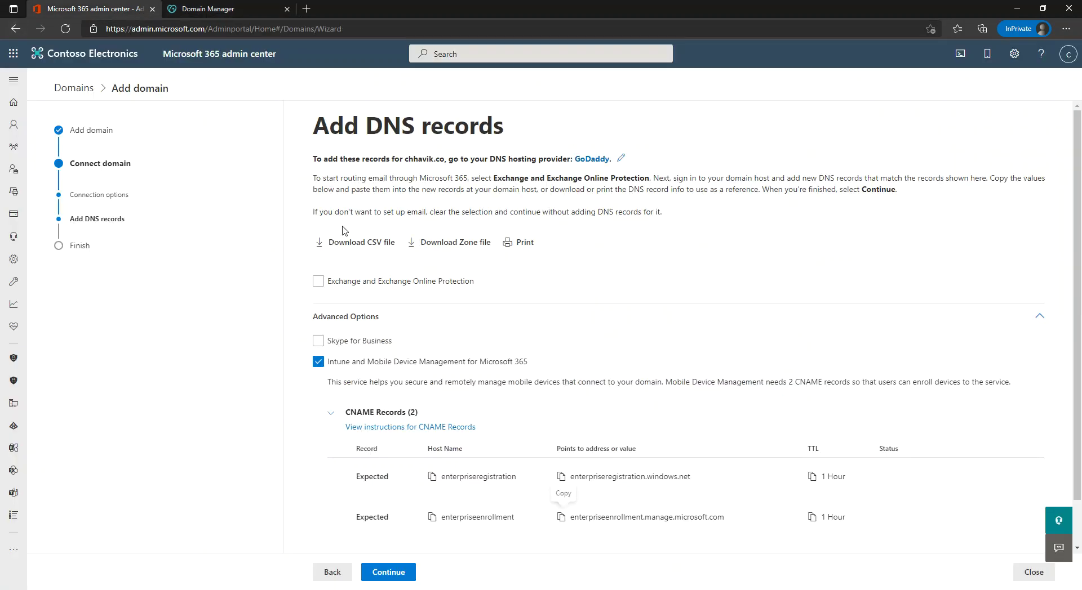
left_click(316, 283)
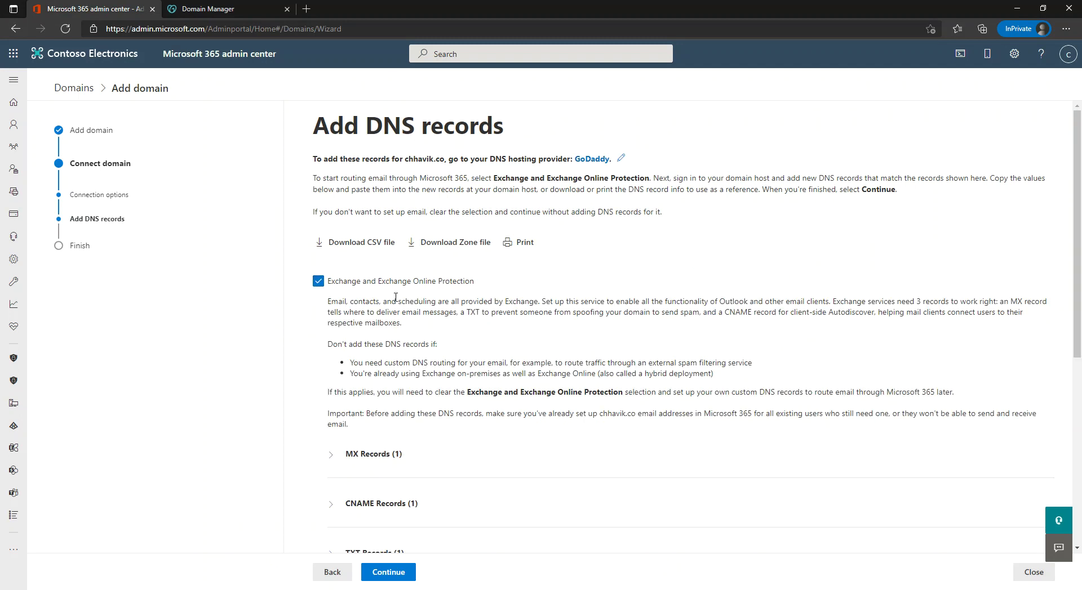
left_click_drag(1073, 275, 1075, 465)
left_click(392, 572)
left_click(393, 573)
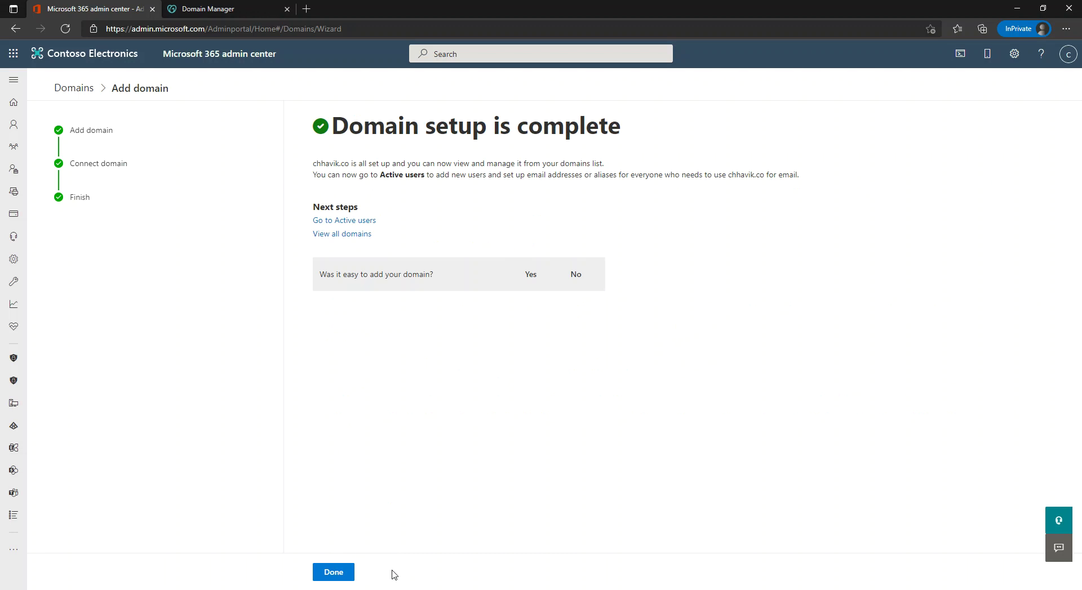
- Finish the domain setup wizard and open the Microsoft Endpoint Manager admin center in a new browser tab
left_click(336, 573)
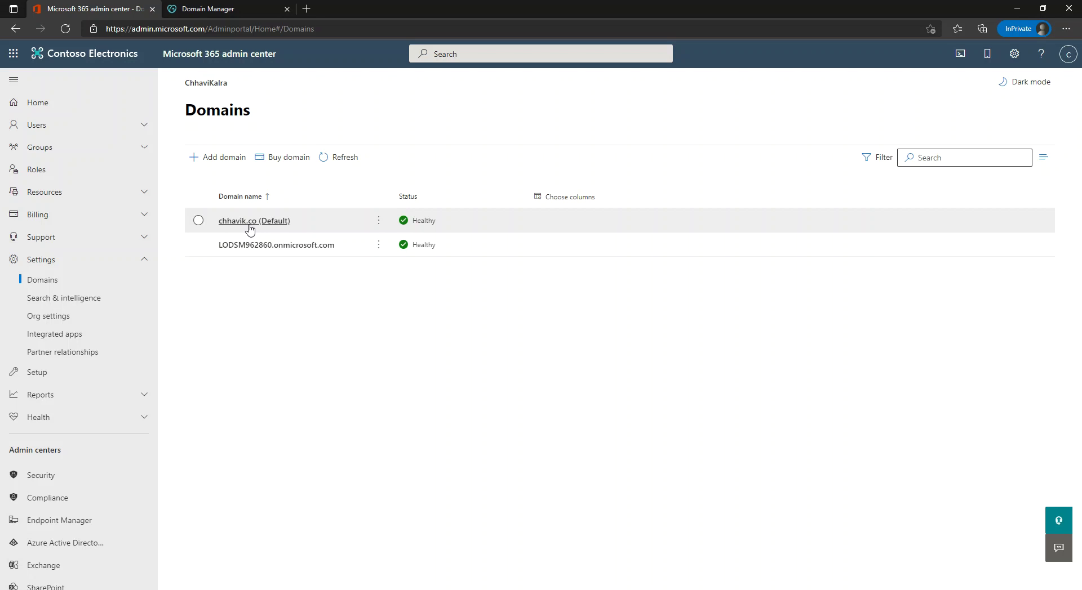
left_click(306, 9)
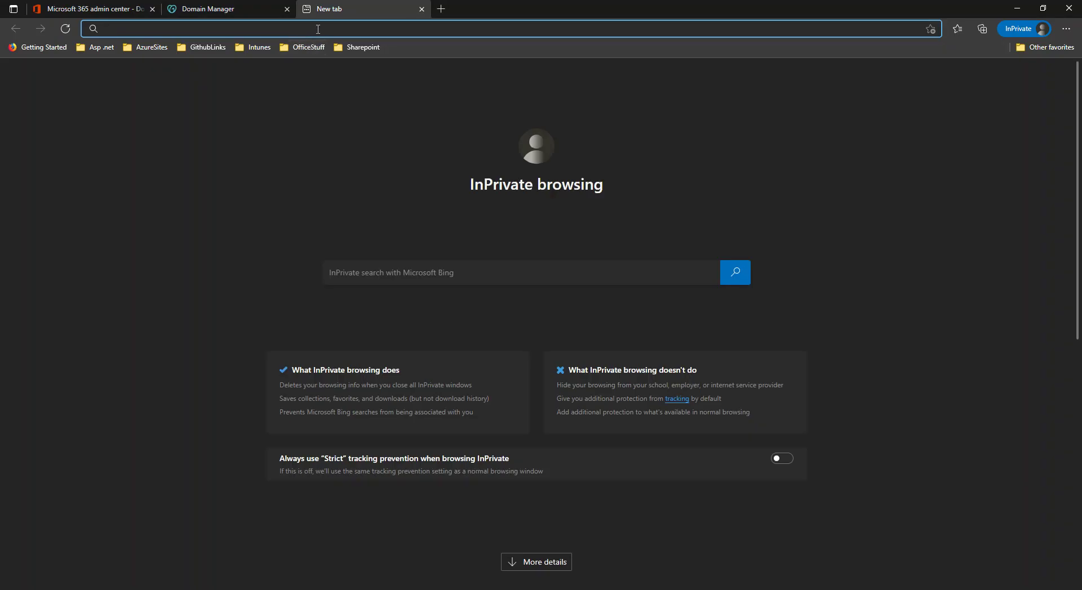
type("end")
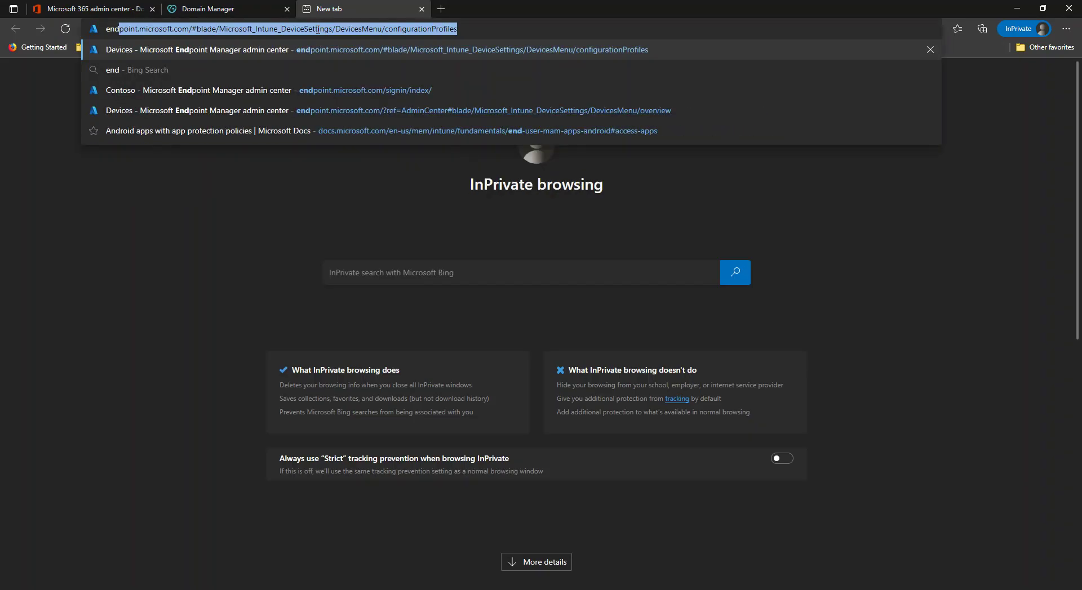
key("Down")
key("Down")
key("Return")
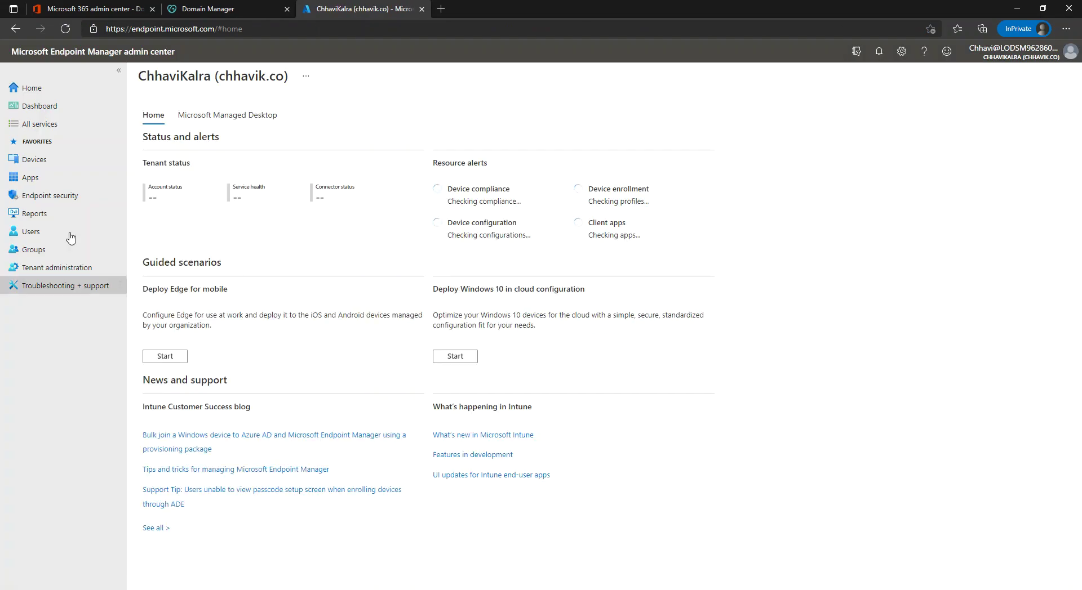
- Open CNAME Validation in the Windows enrollment settings for devices
left_click(42, 161)
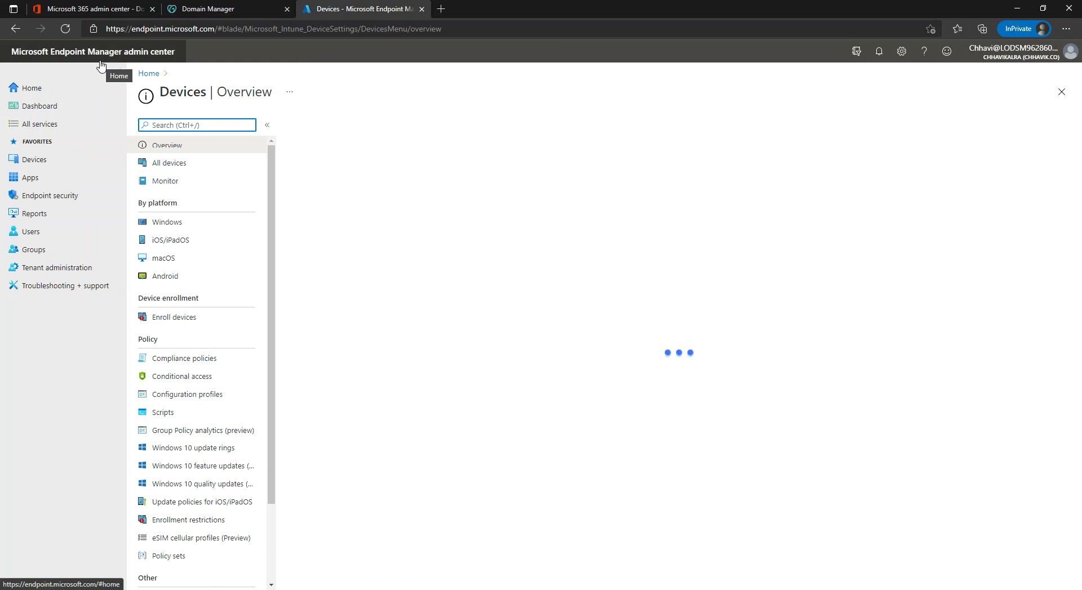
left_click(185, 317)
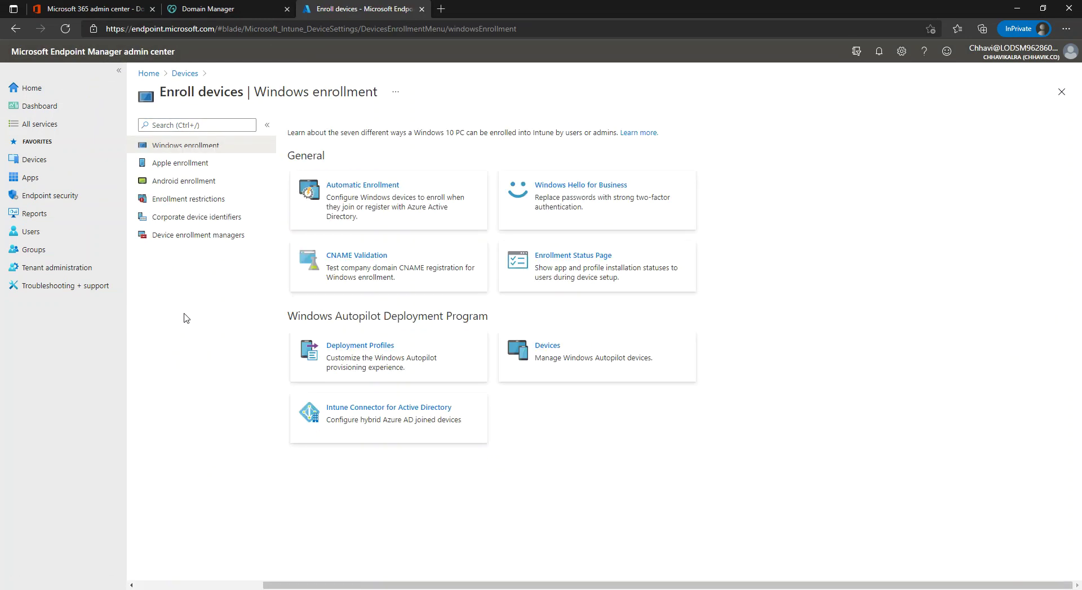
left_click(369, 273)
- Enter chhavik.co as the domain and run the CNAME validation test
left_click(978, 240)
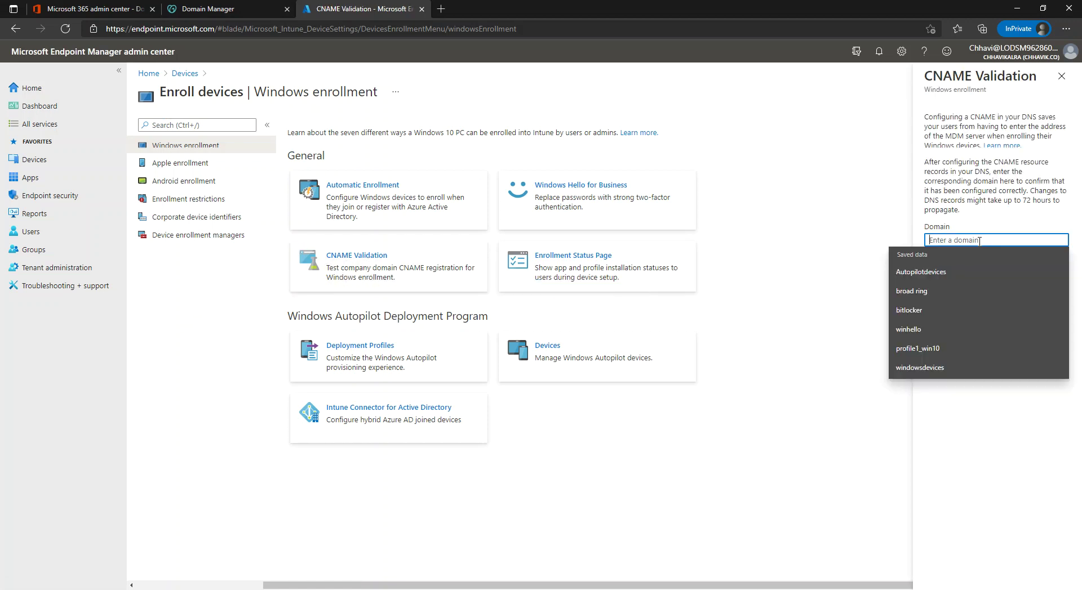
type("chhavi.")
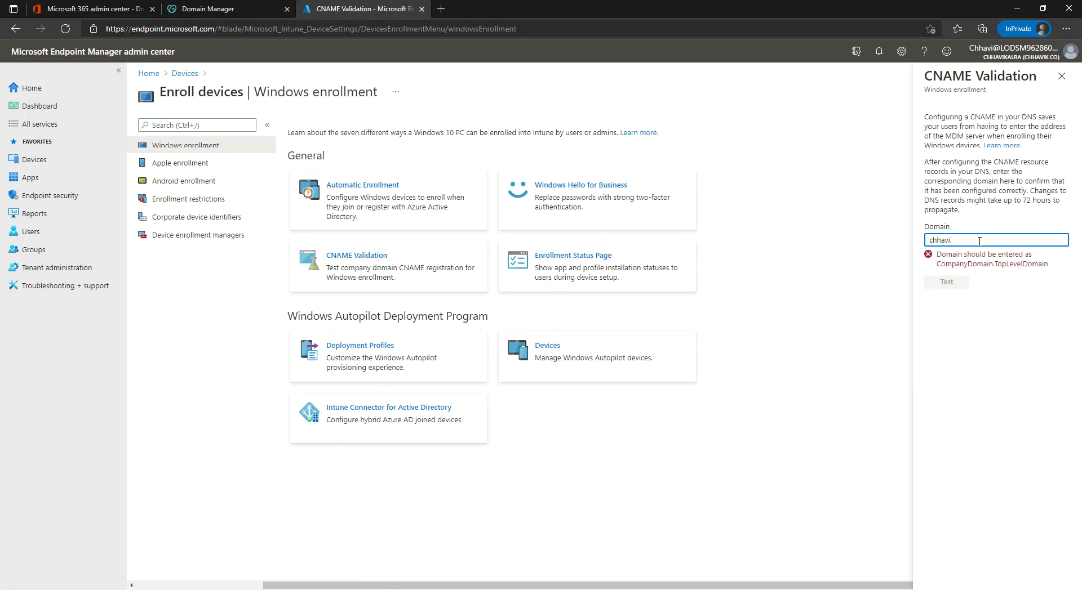
type("k")
type("co")
left_click(945, 262)
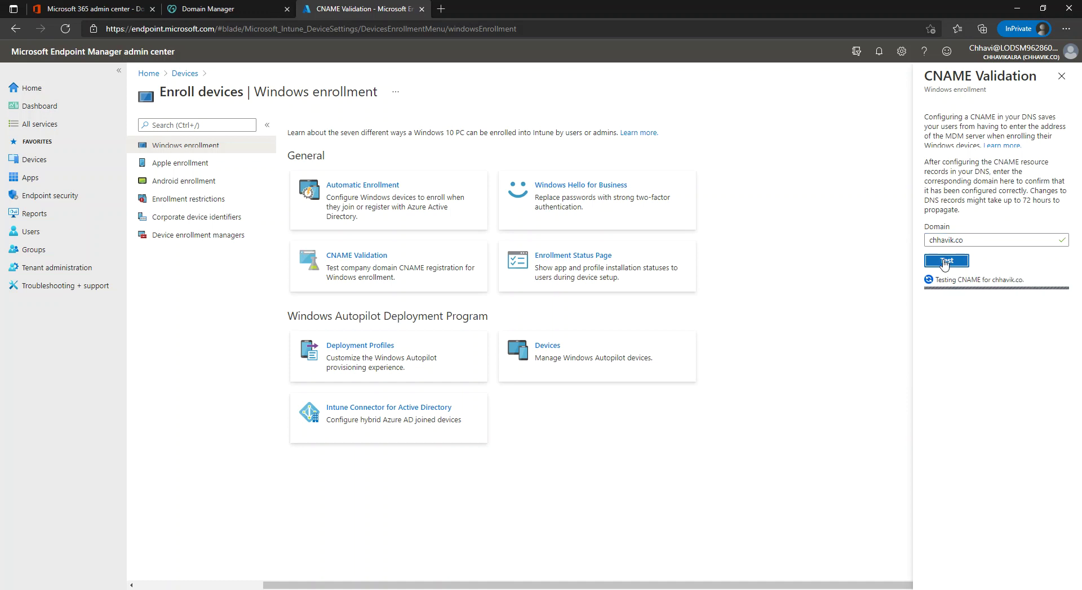